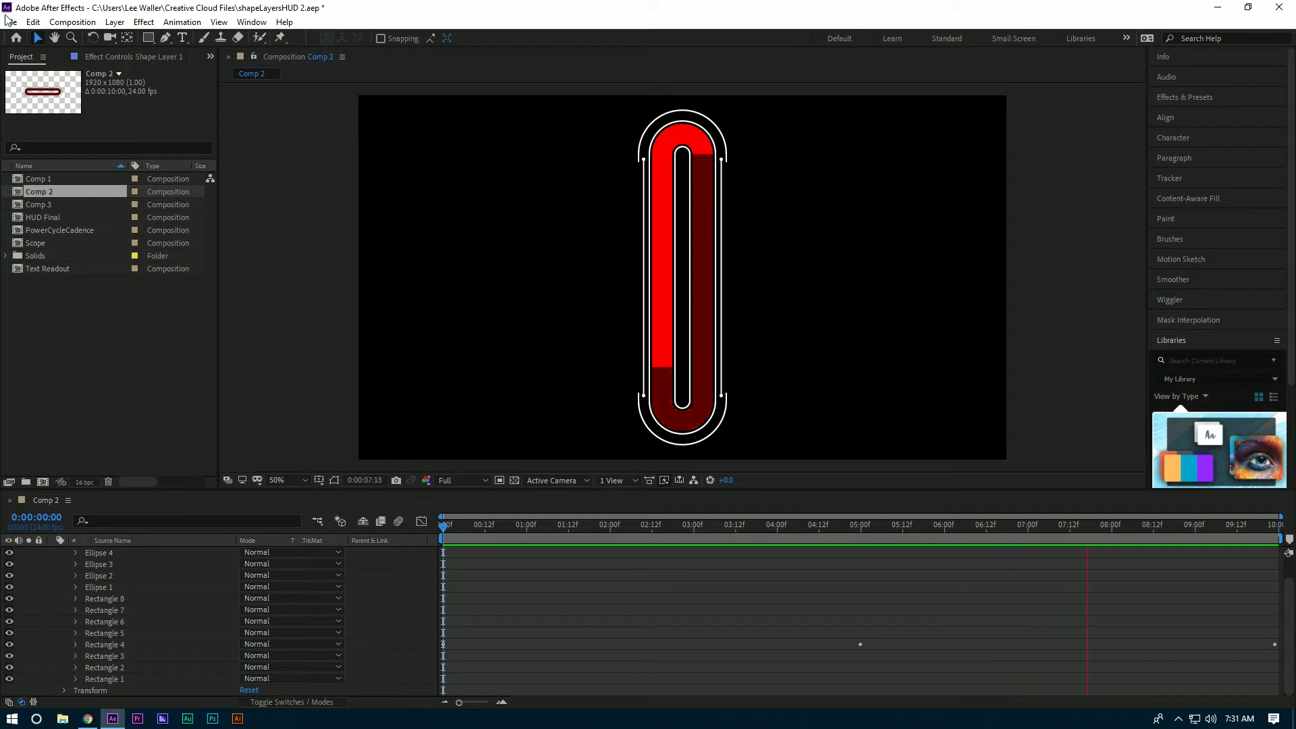
Step: Create a new composition with the HDTV 1080 24 preset, 1920 × 1080 px and a 10-second duration
click(73, 23)
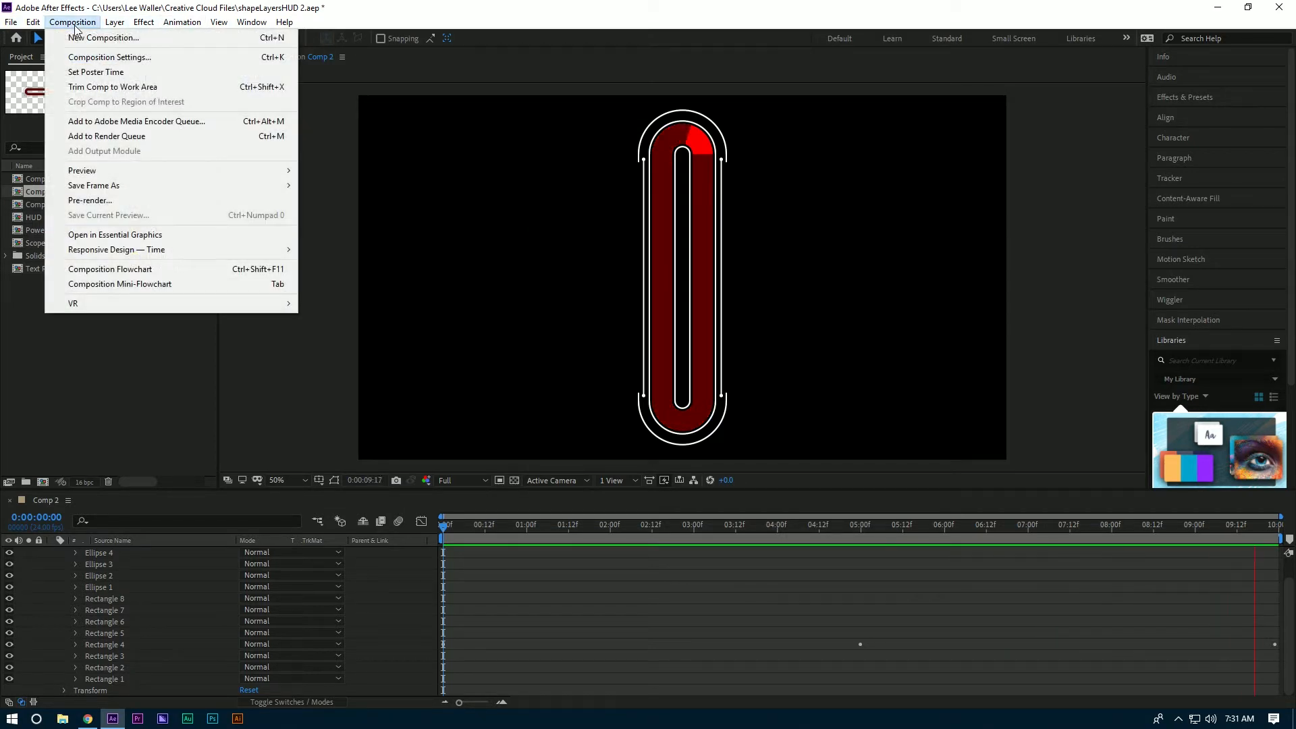
click(102, 38)
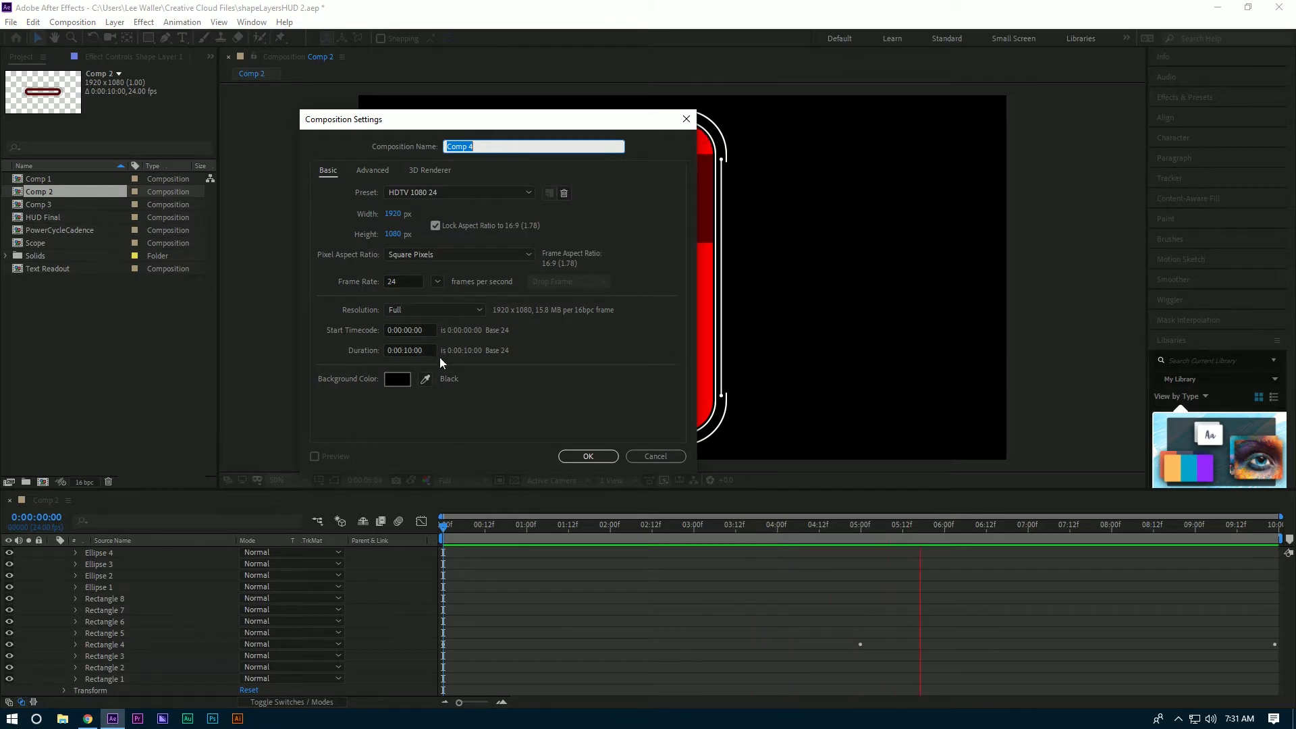
click(588, 456)
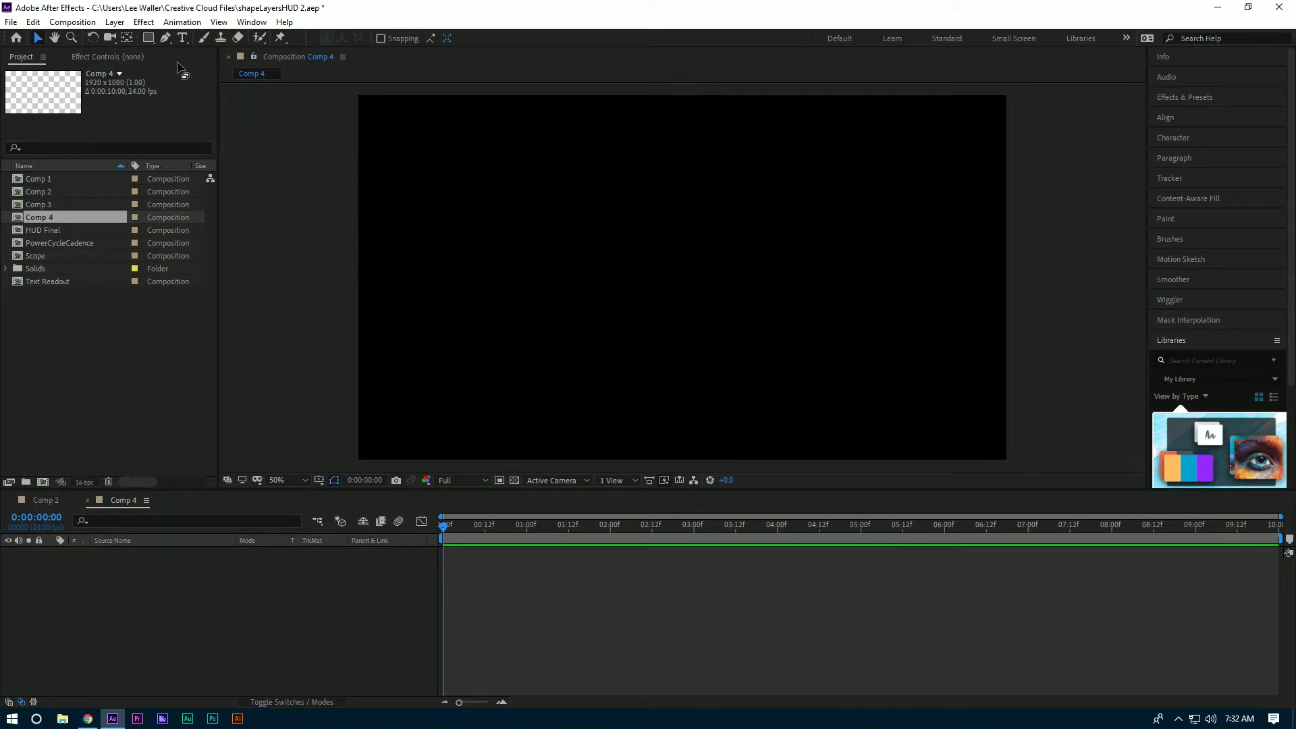
Step: Add a rectangle shape layer that fills the whole composition frame and set its fill to None
click(149, 39)
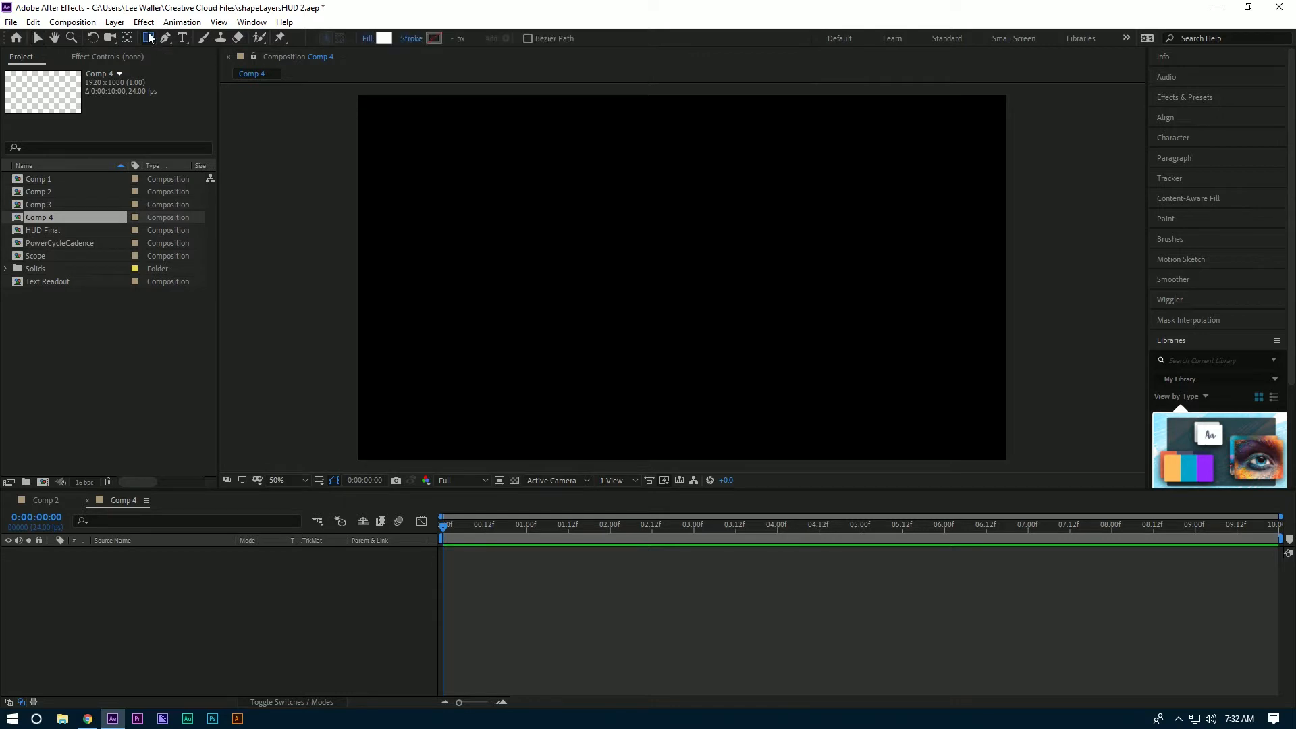
double_click(149, 39)
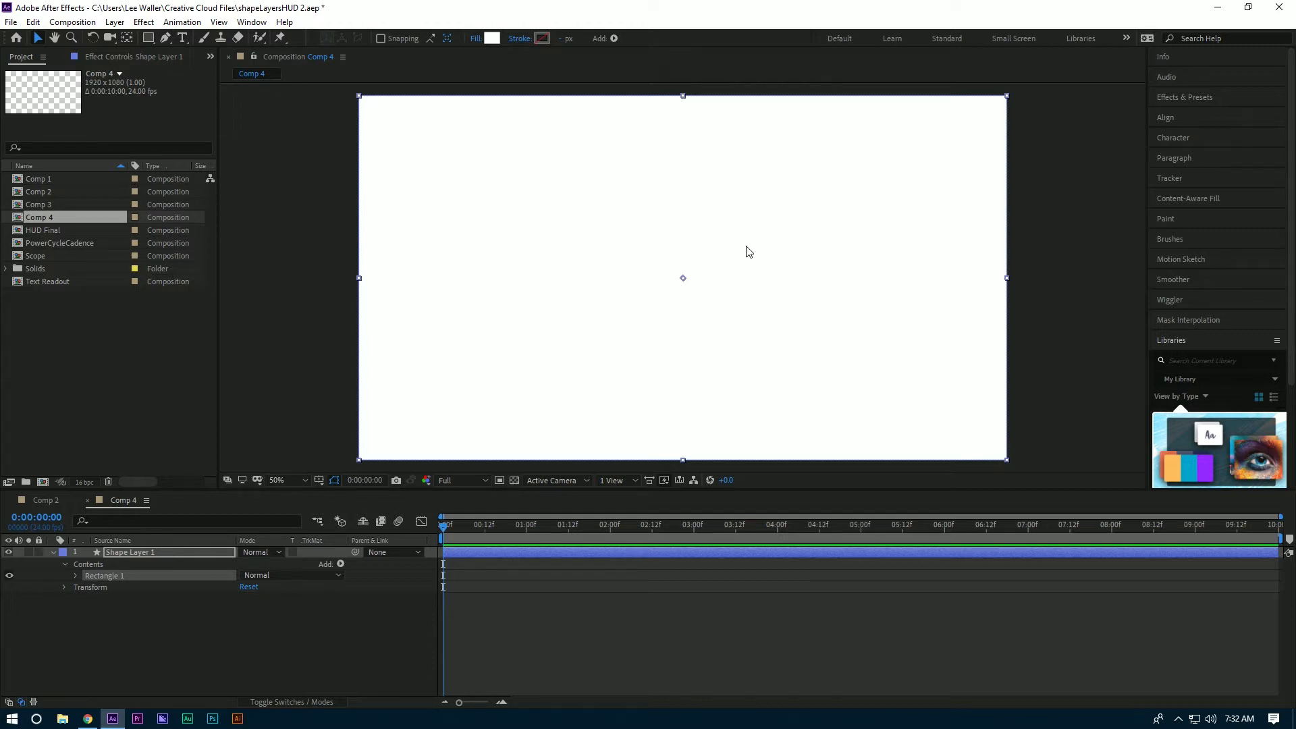
click(475, 39)
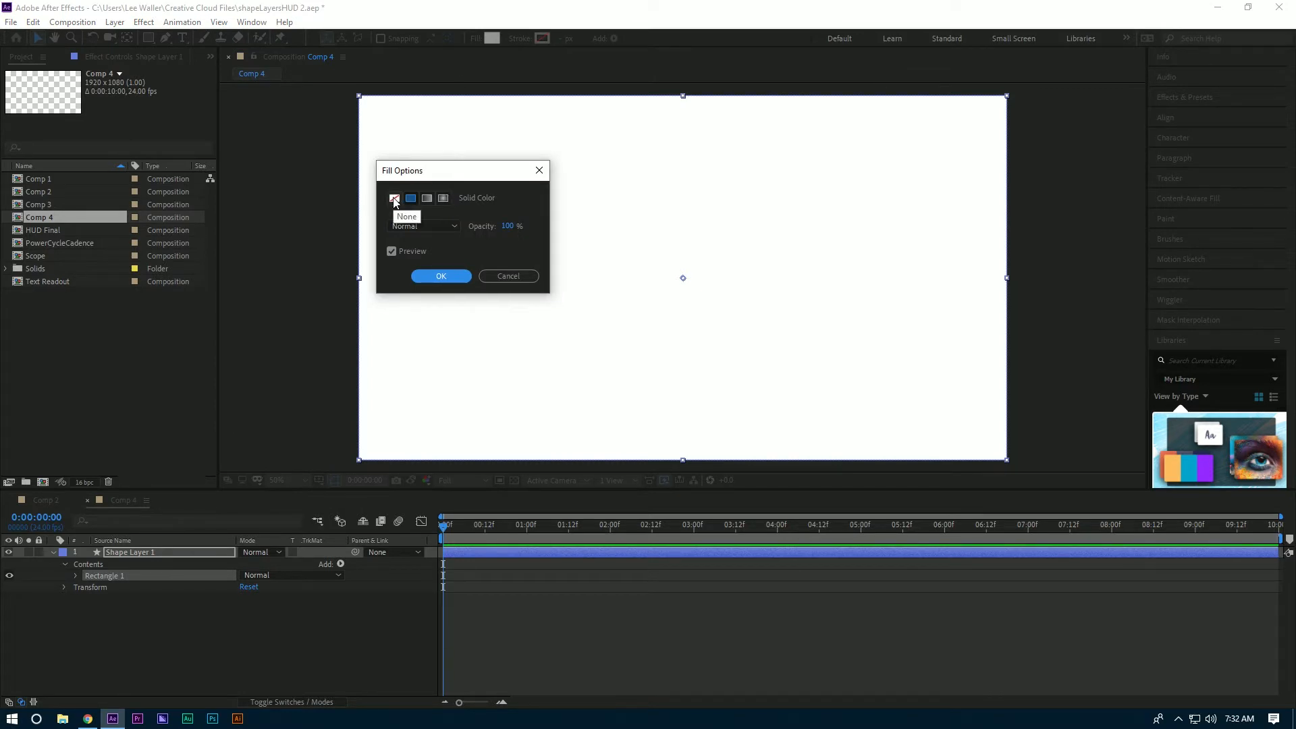
click(395, 199)
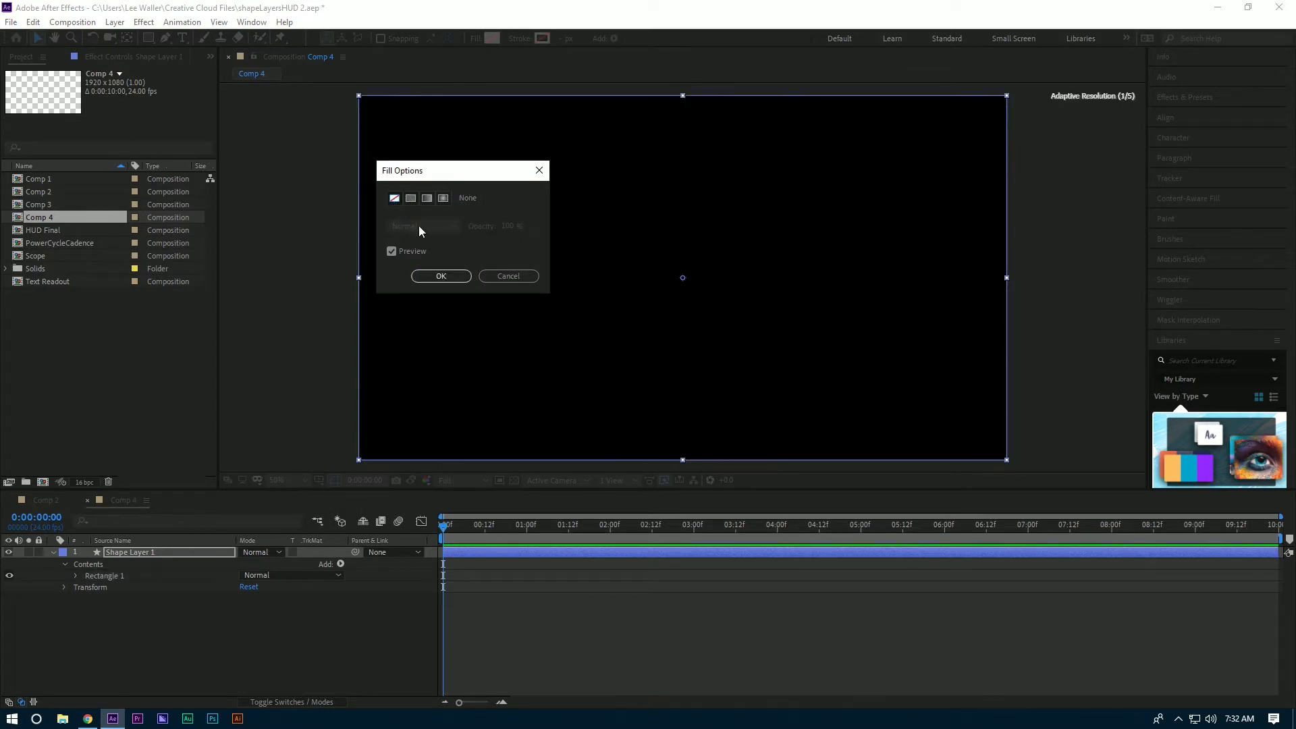
click(441, 274)
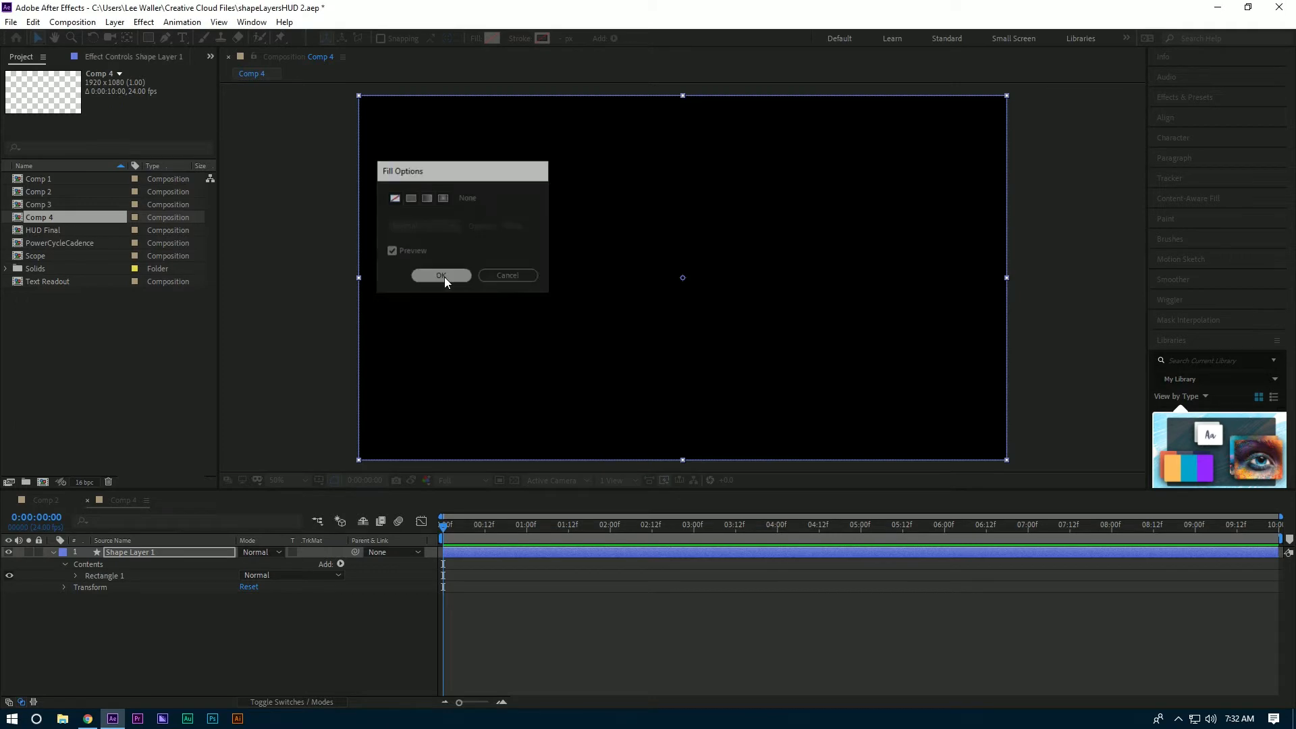
Step: Give the rectangle a solid-color stroke in very dark red, hex 210000
click(519, 39)
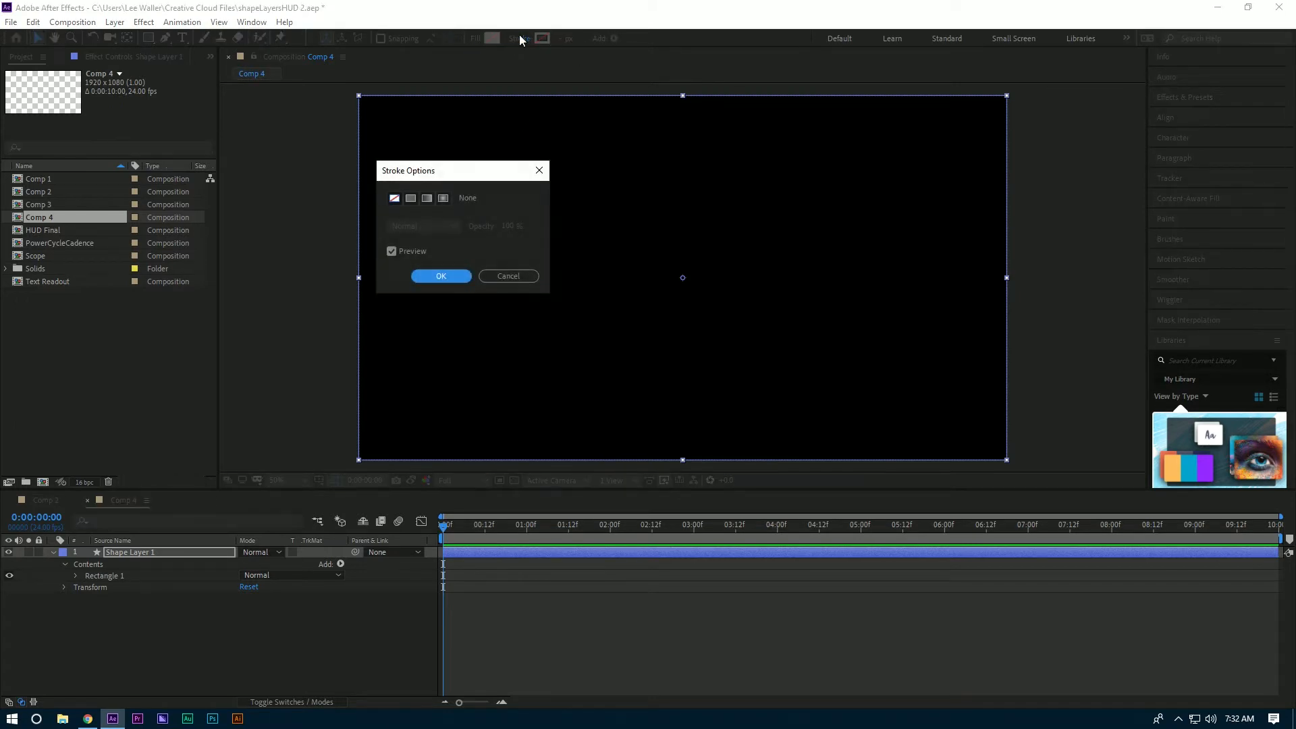
click(411, 201)
click(448, 276)
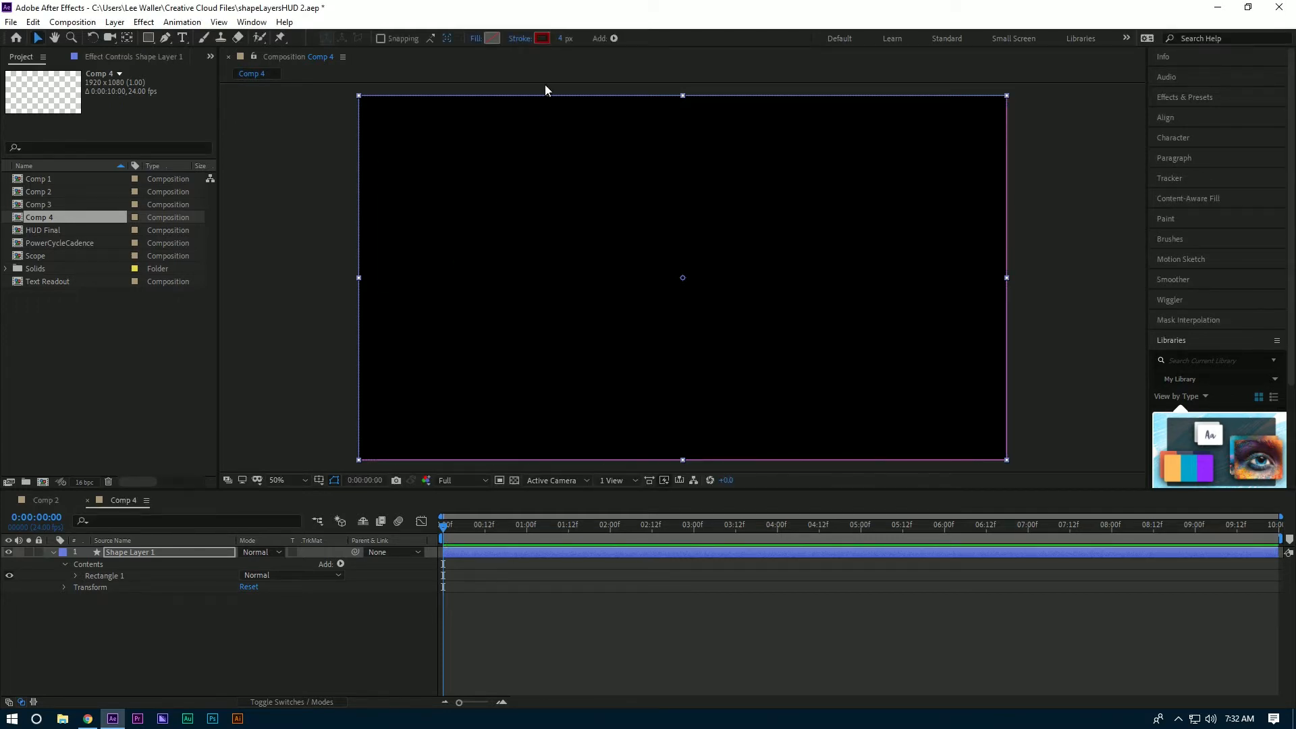
click(543, 39)
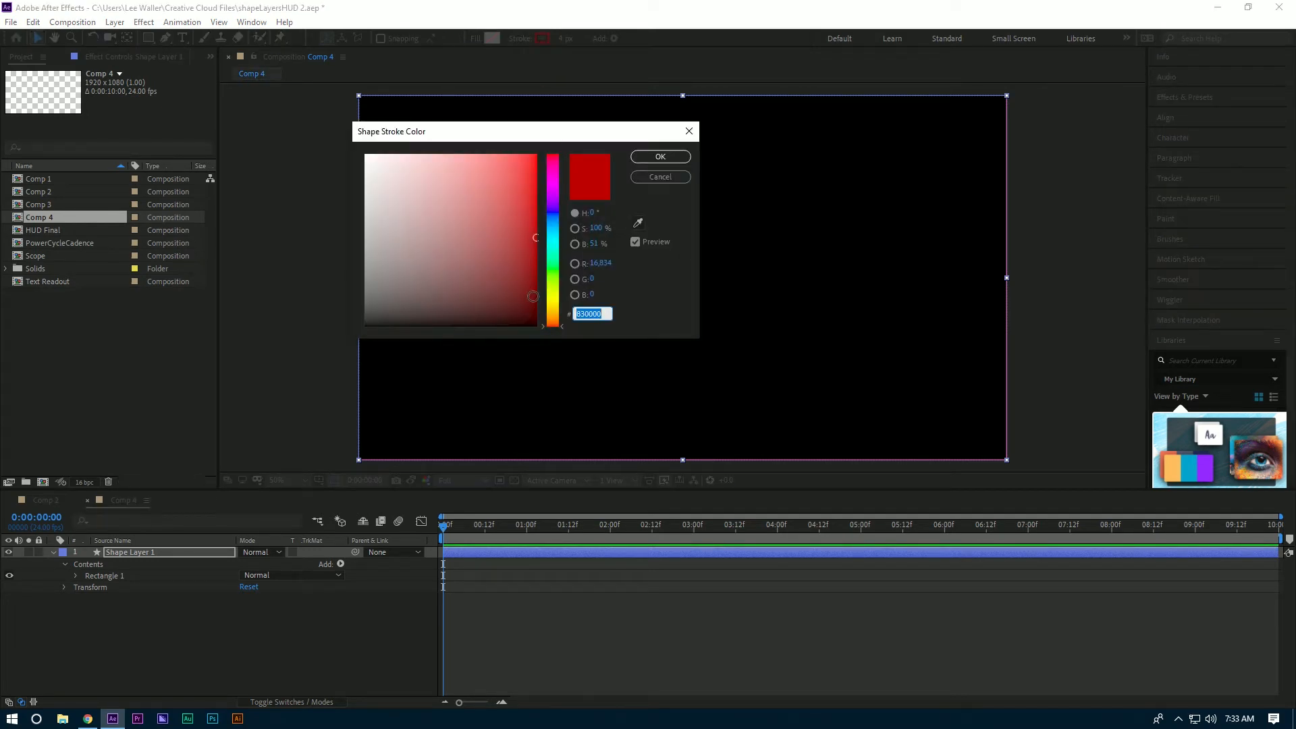
drag(534, 298, 541, 304)
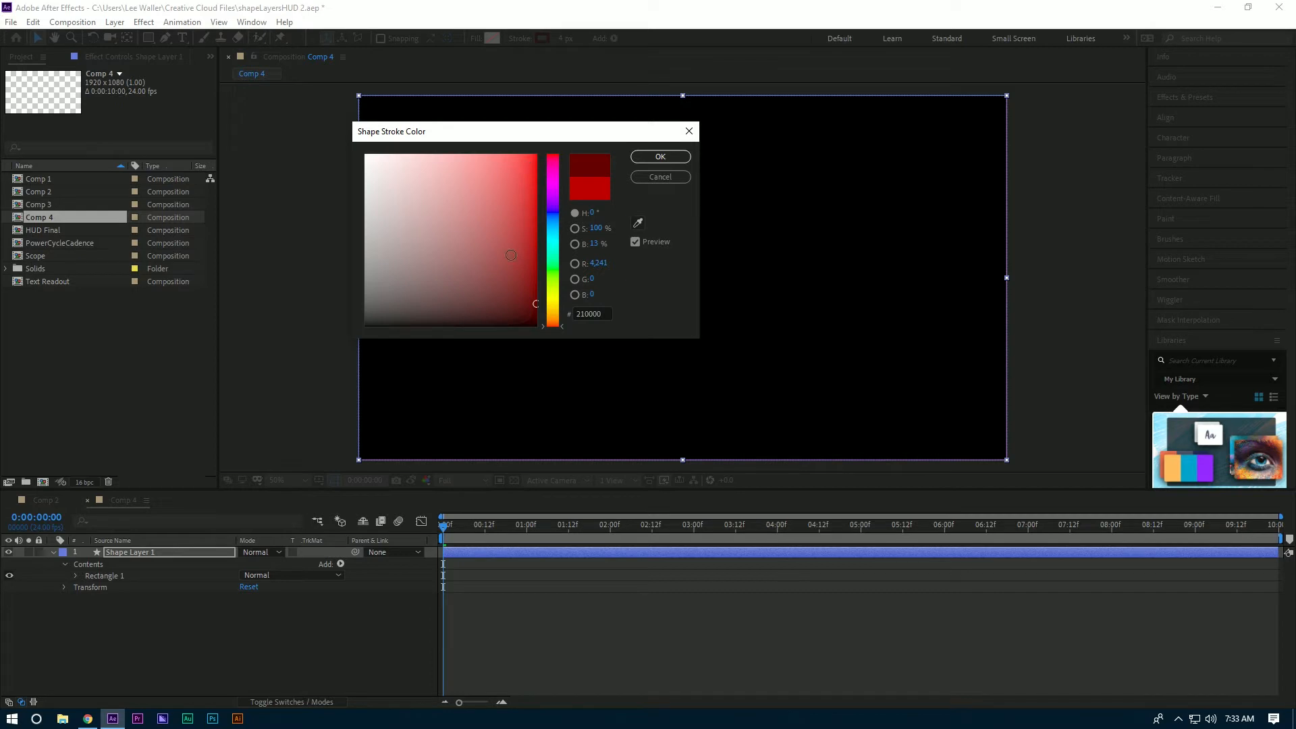
click(660, 157)
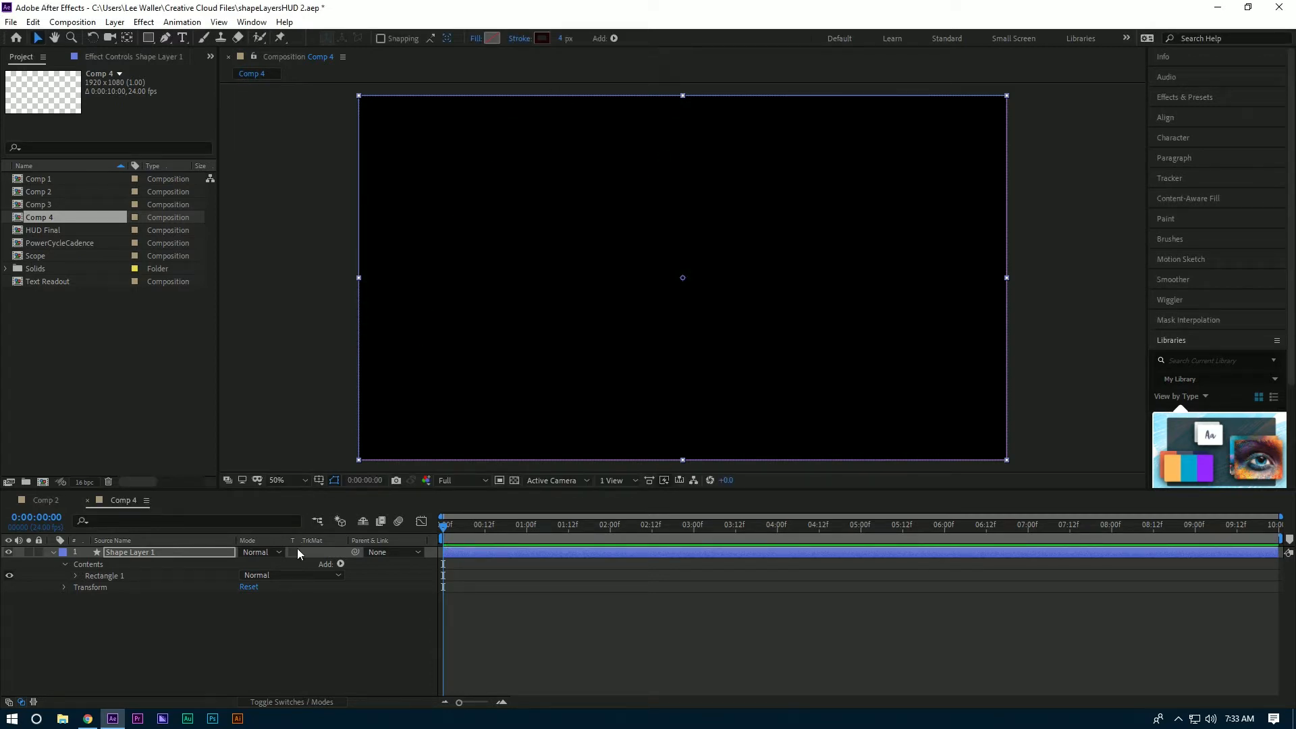
Step: Unlink the size proportions of Rectangle 1's path and set its size to 120 wide by 851 high
click(137, 551)
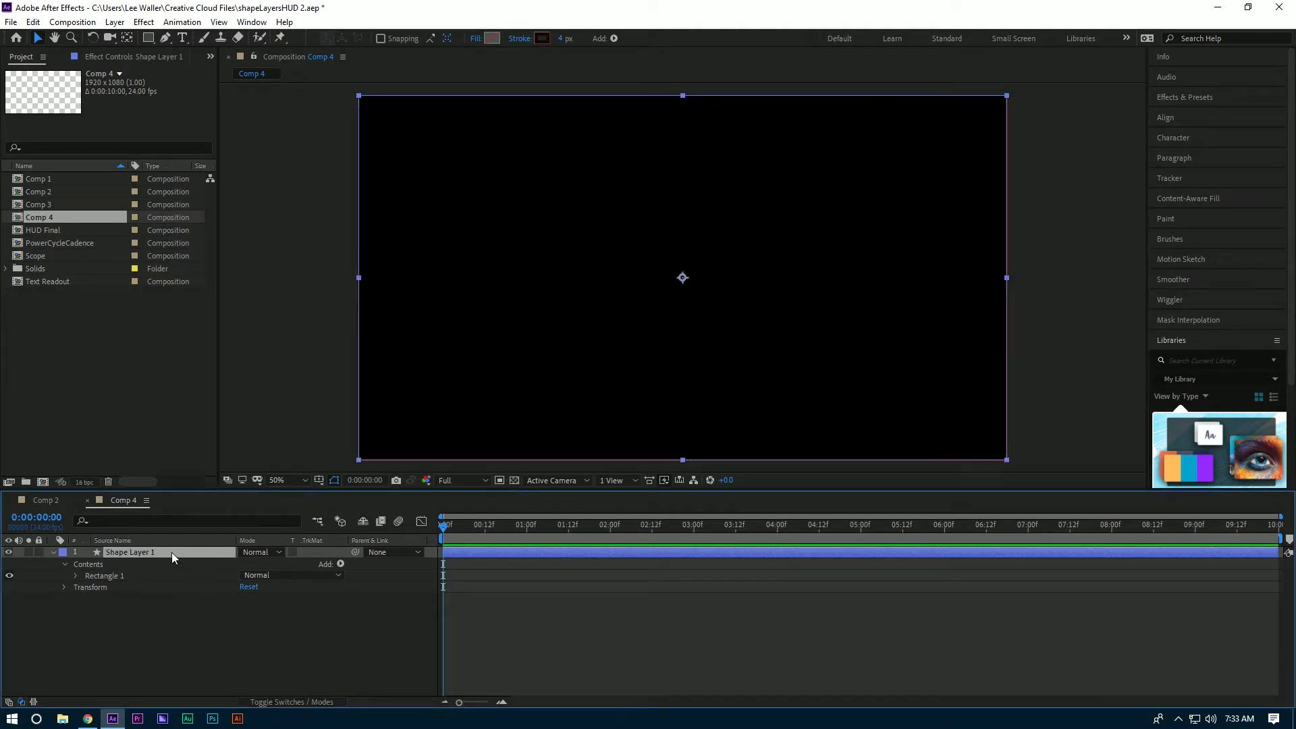
click(99, 575)
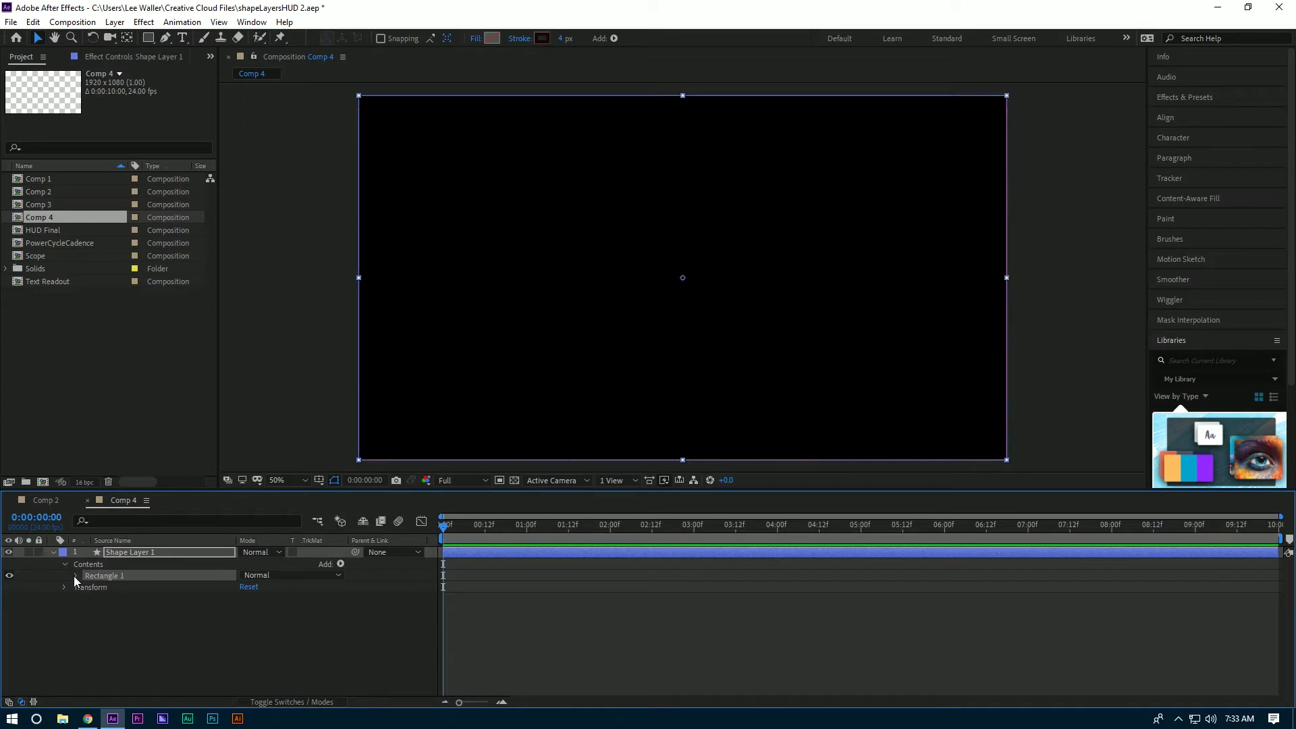
click(76, 575)
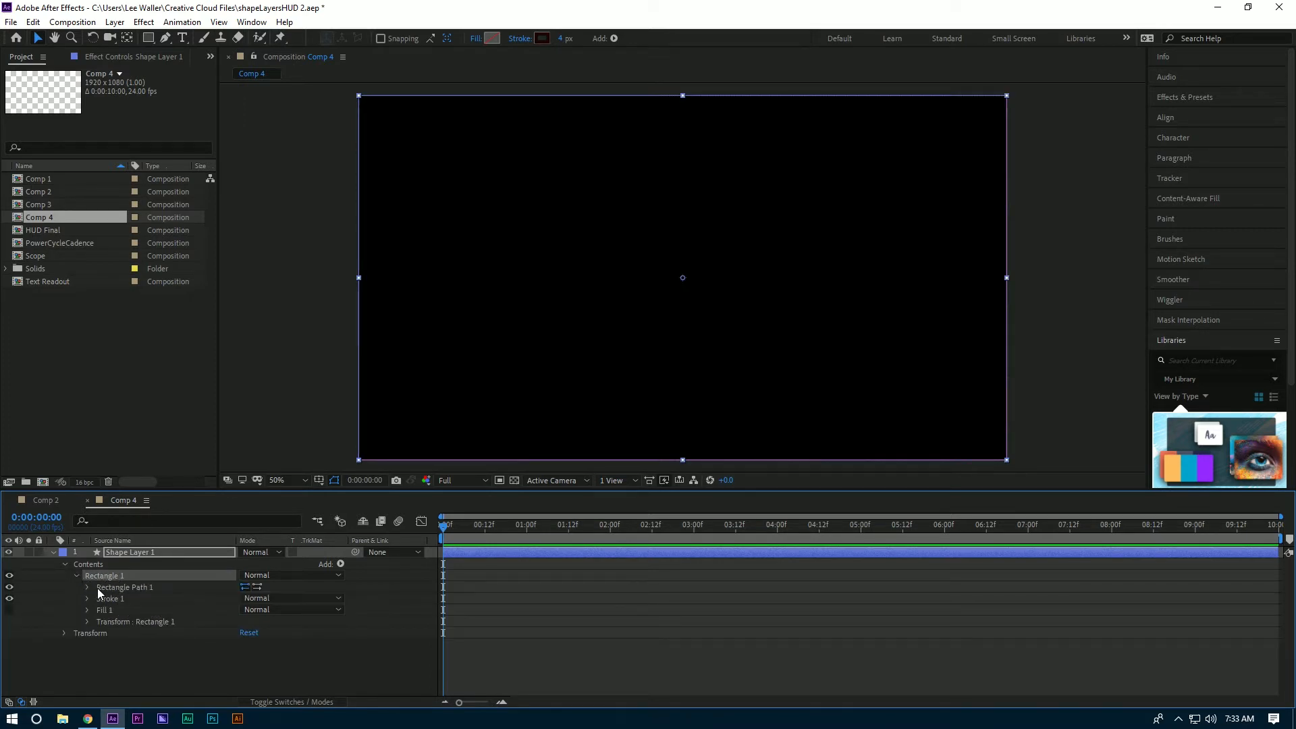
click(135, 585)
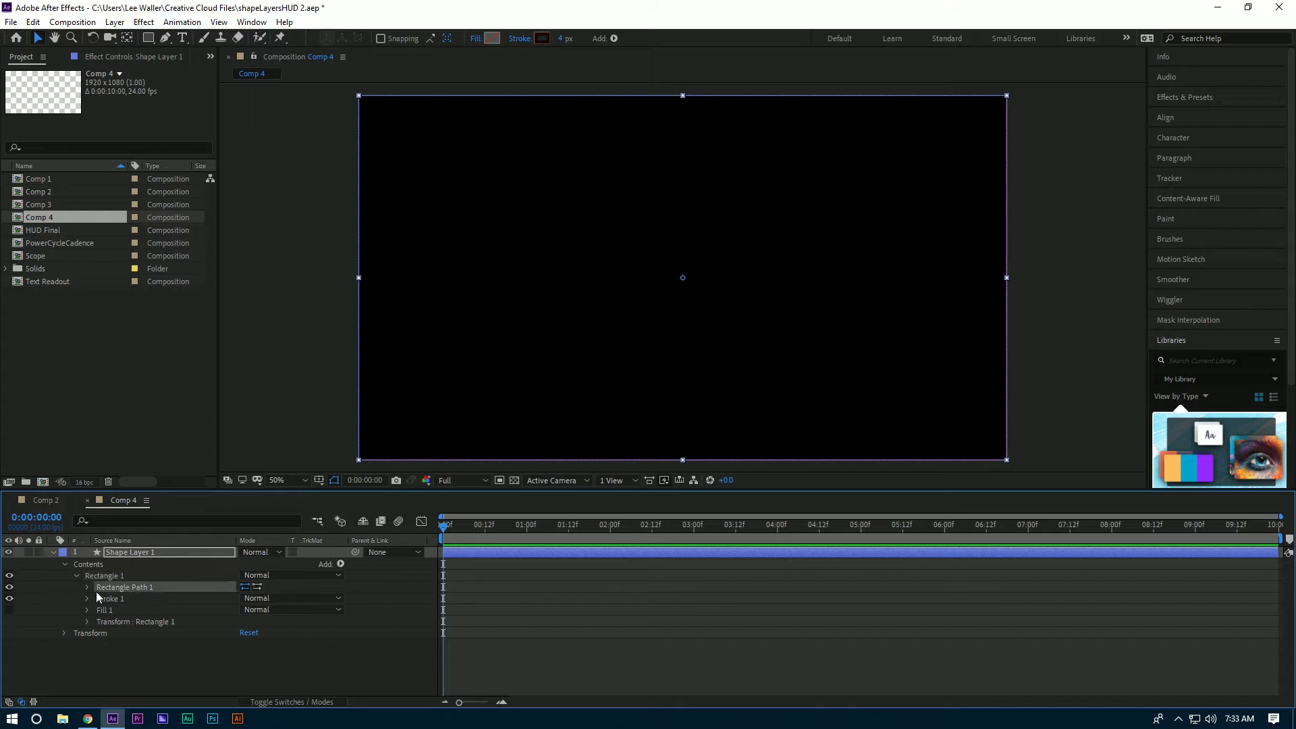
click(87, 587)
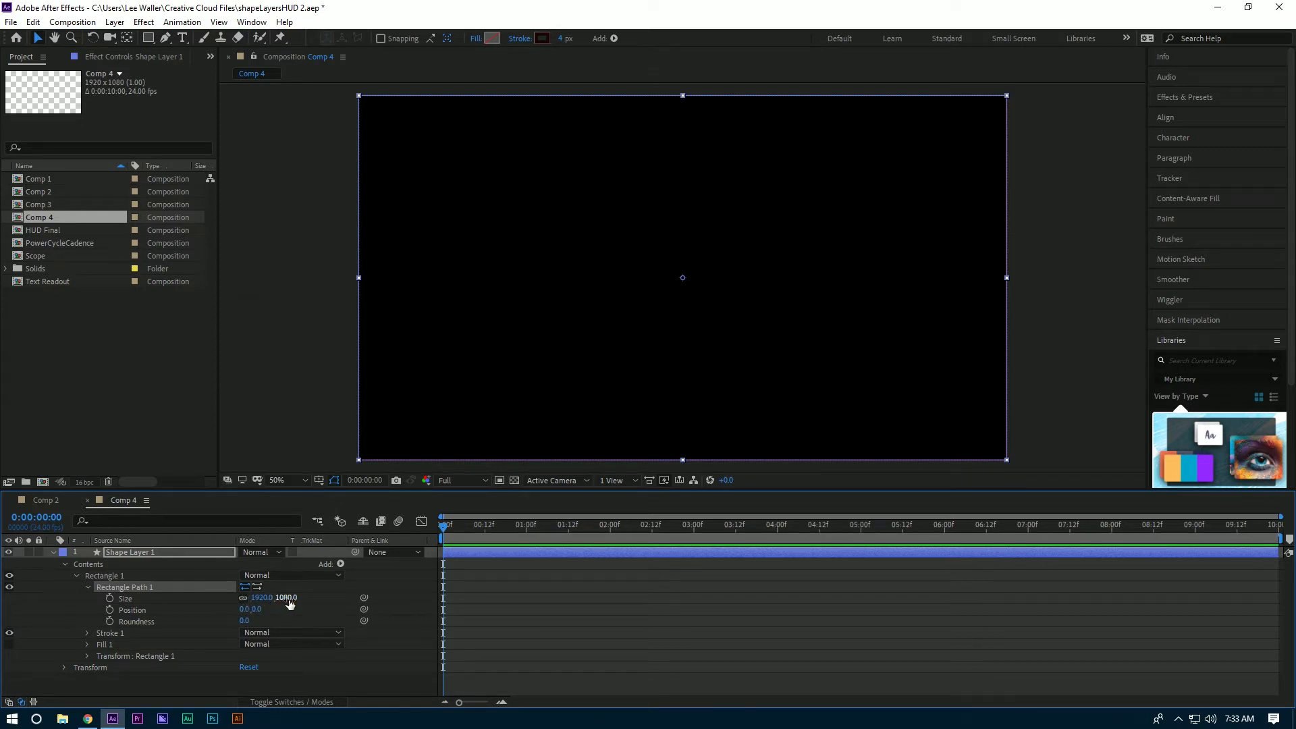
drag(289, 603, 160, 610)
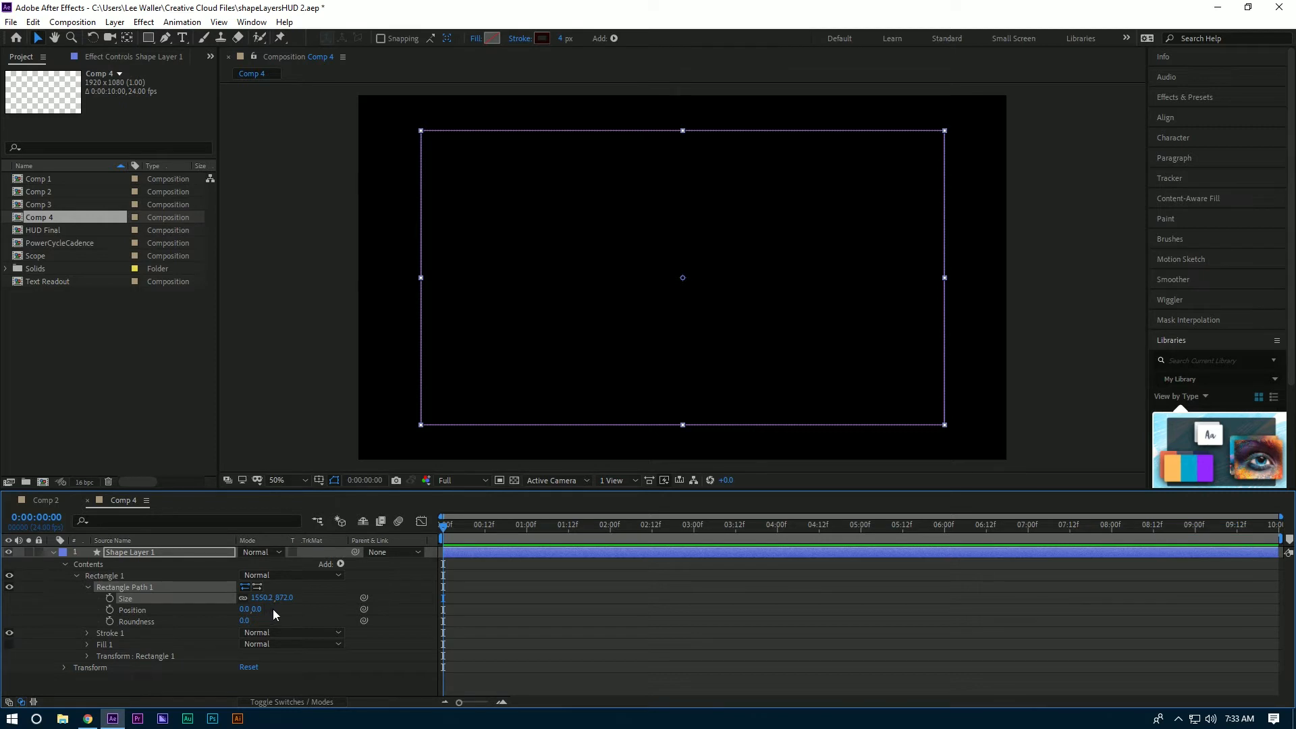
click(242, 597)
click(261, 598)
text(120)
key(Return)
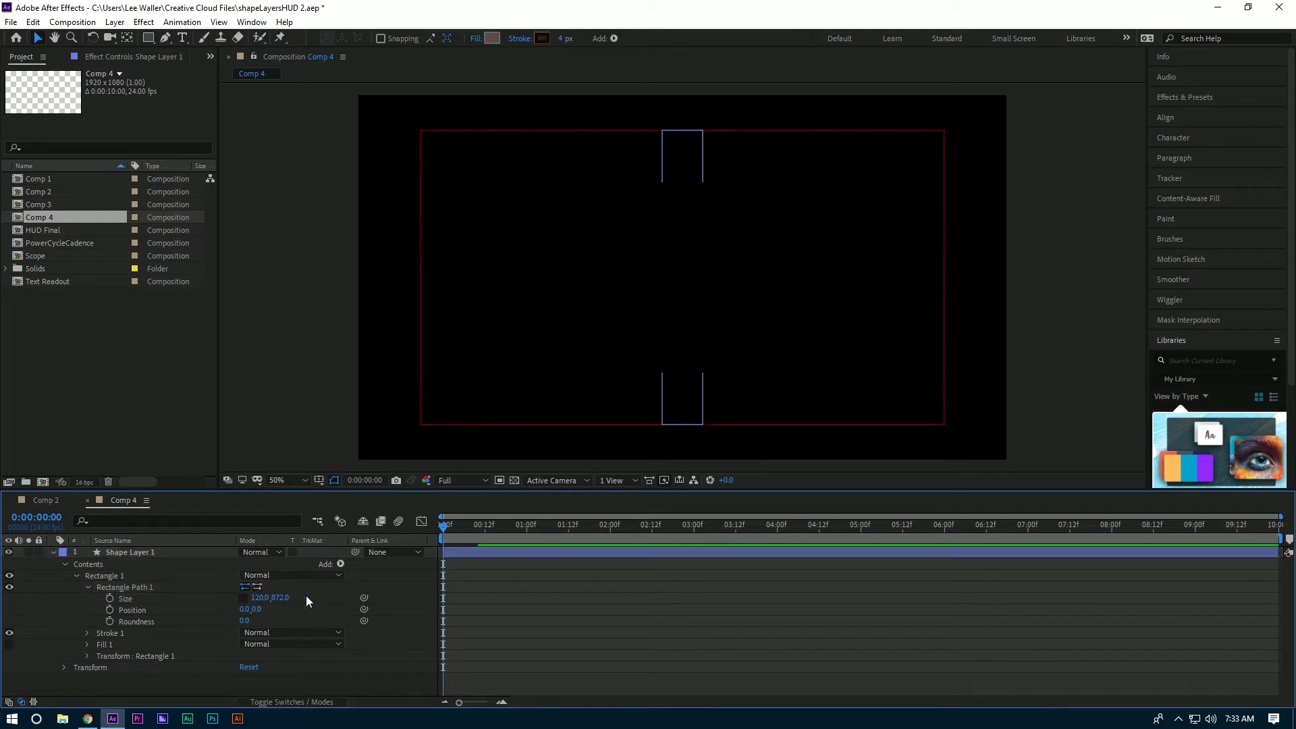
drag(280, 598, 300, 580)
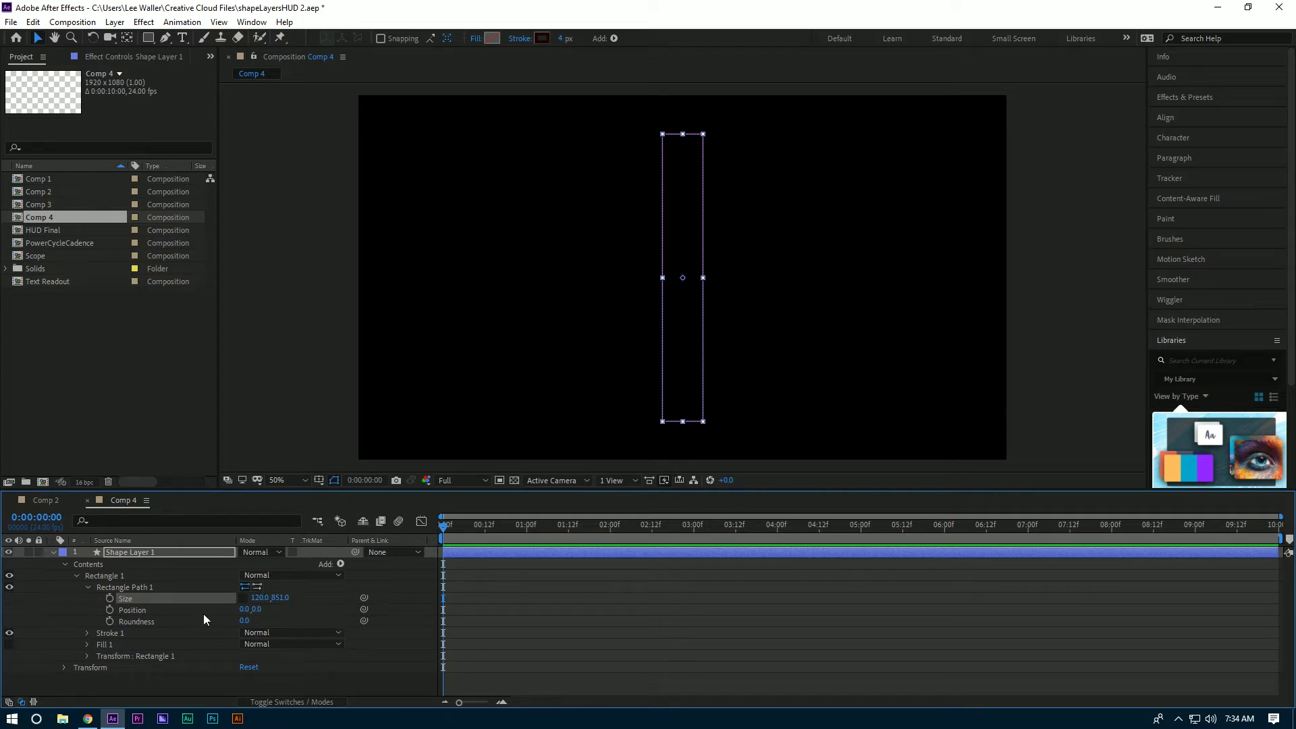
Step: Set the roundness of Rectangle 1's path to 189 and deselect the shape
click(244, 620)
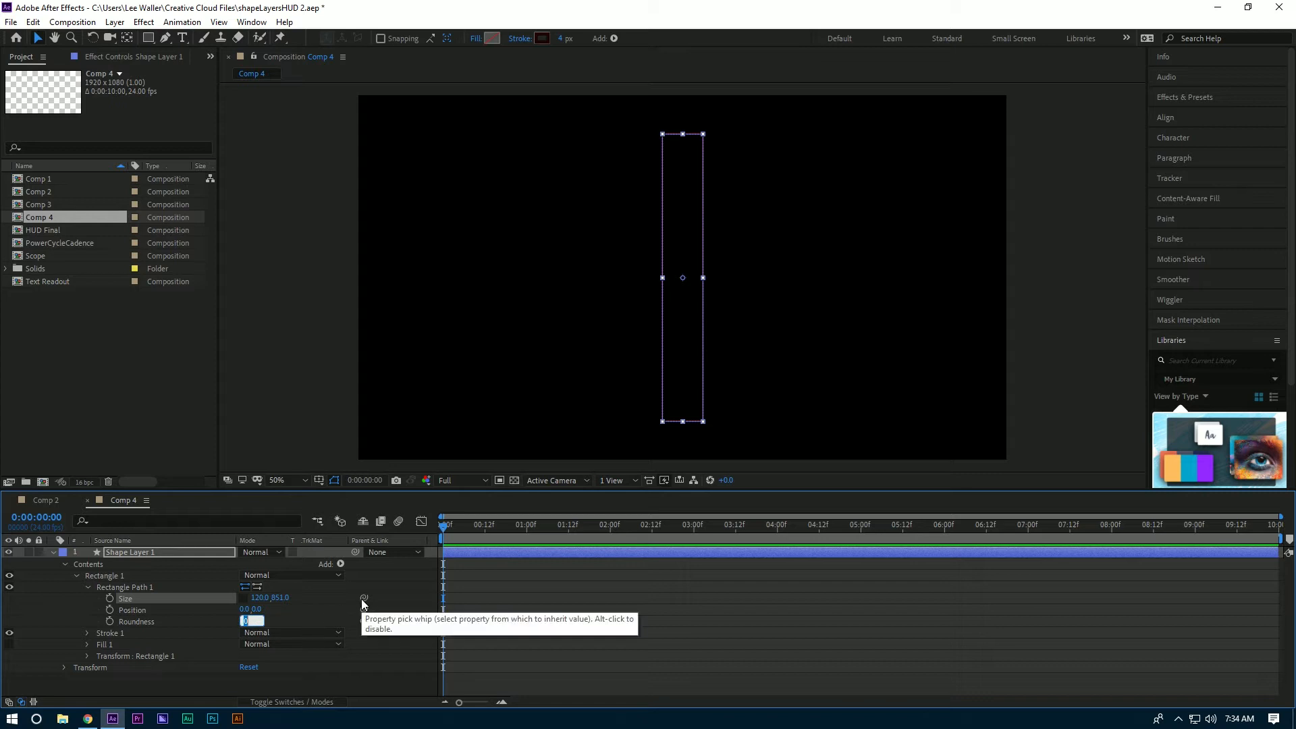
text(189)
key(Return)
click(318, 405)
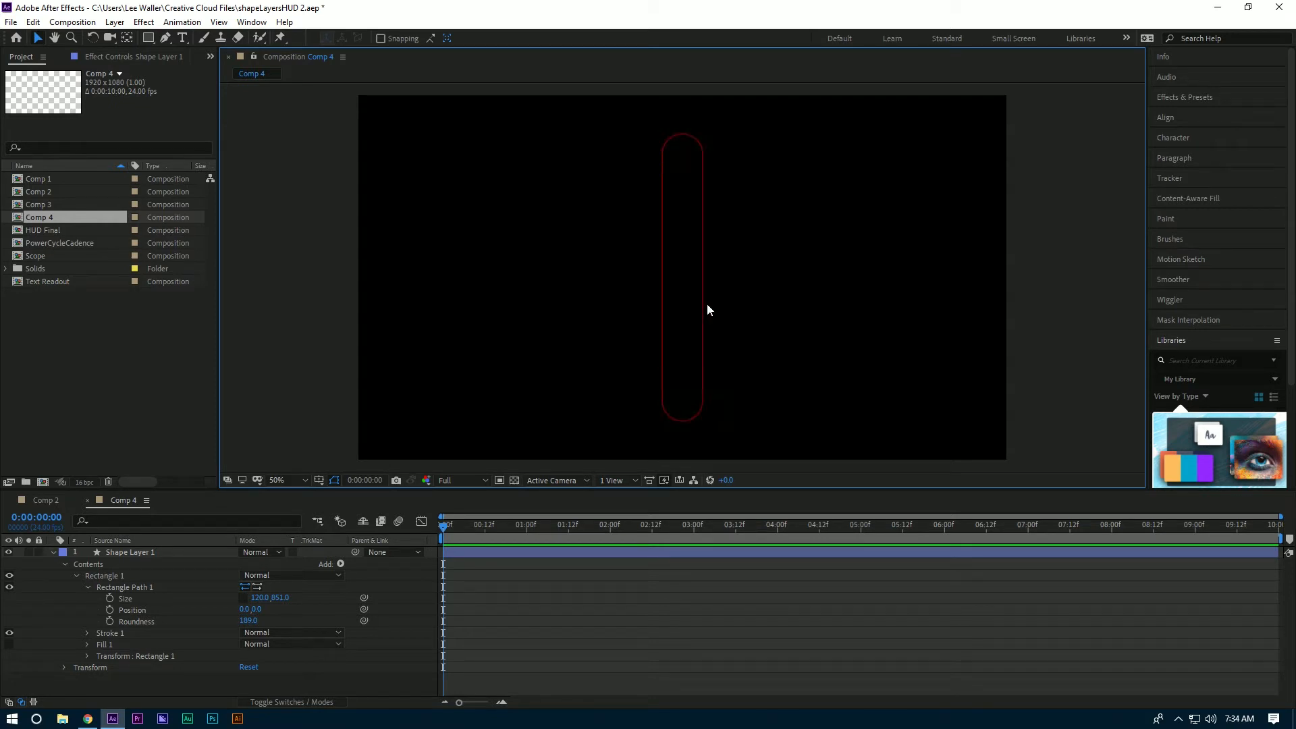
Step: Set the width of Rectangle 1's stroke to 59
click(86, 586)
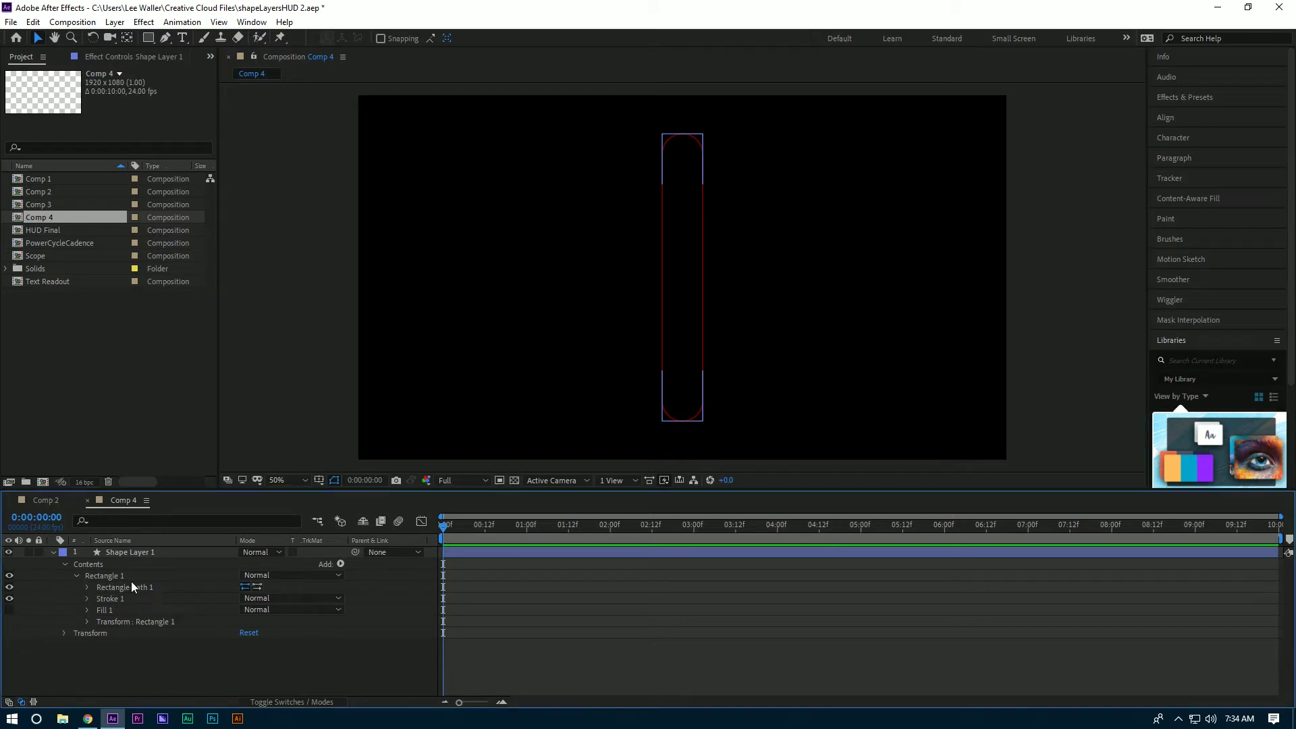
click(105, 598)
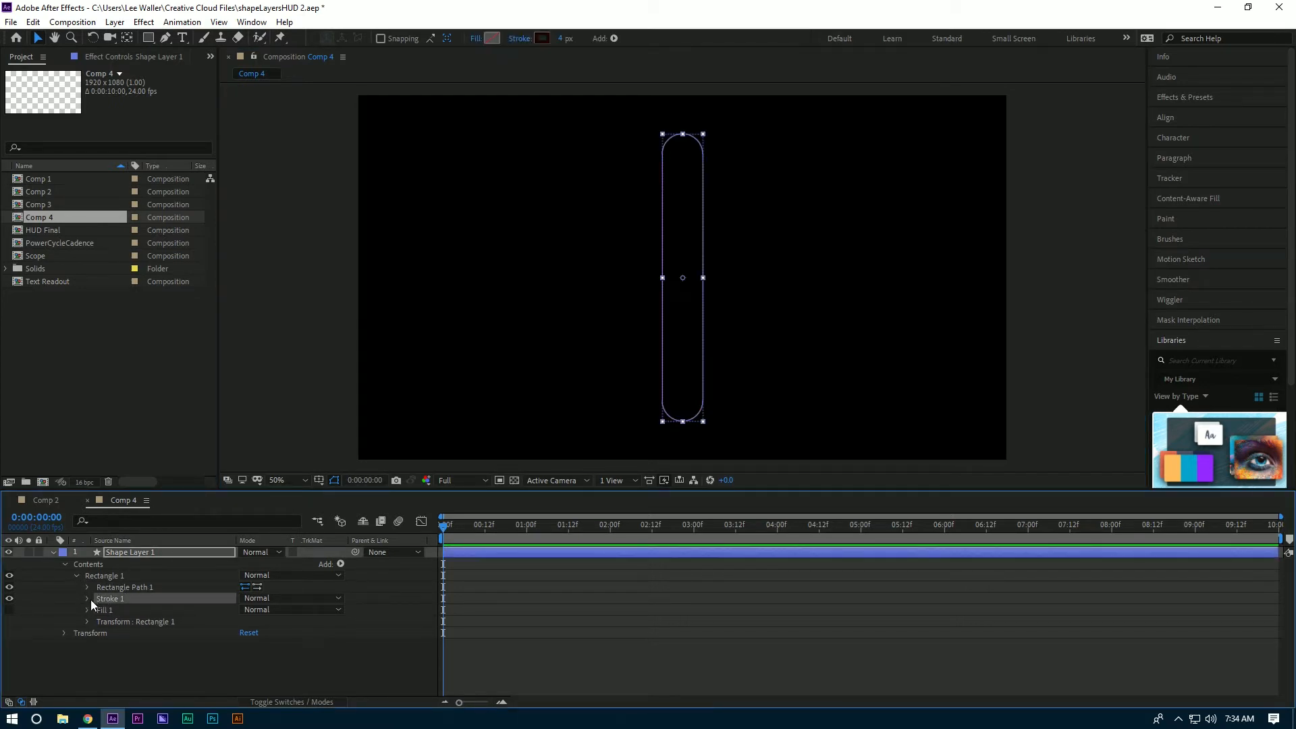
click(87, 597)
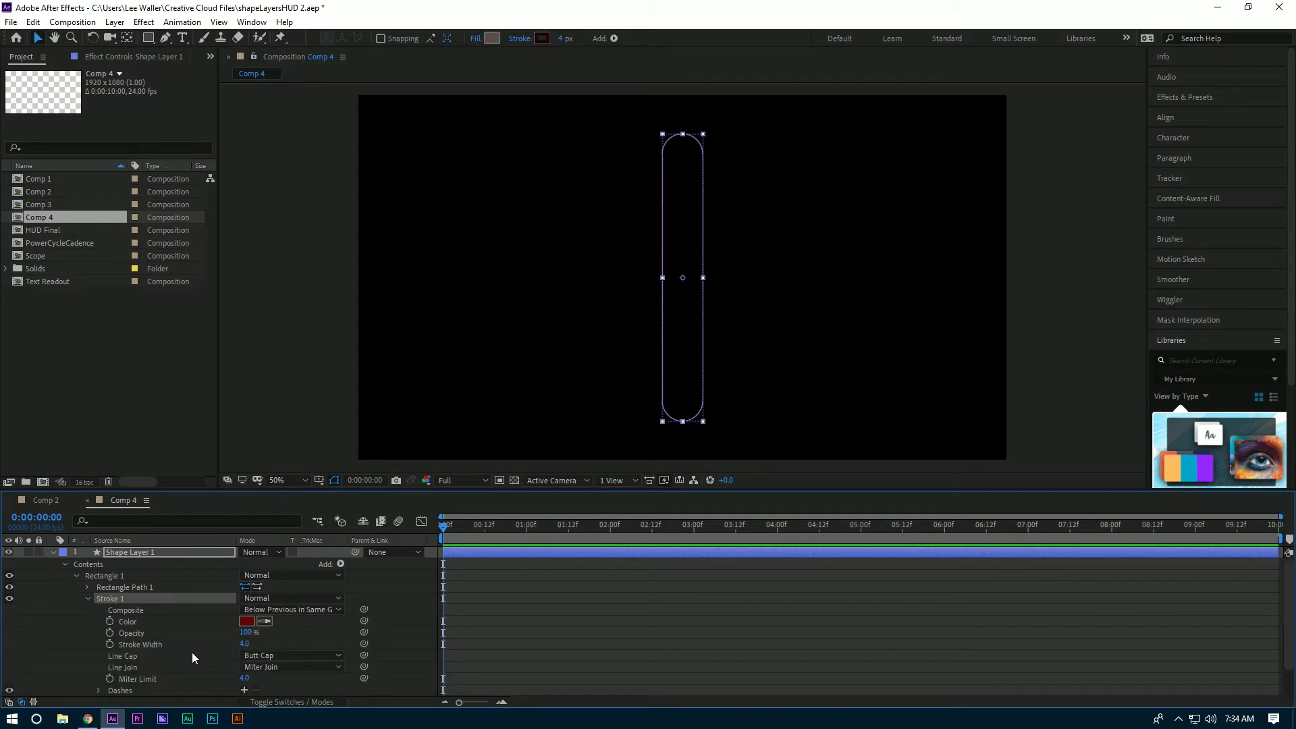
click(246, 644)
text(50)
key(Return)
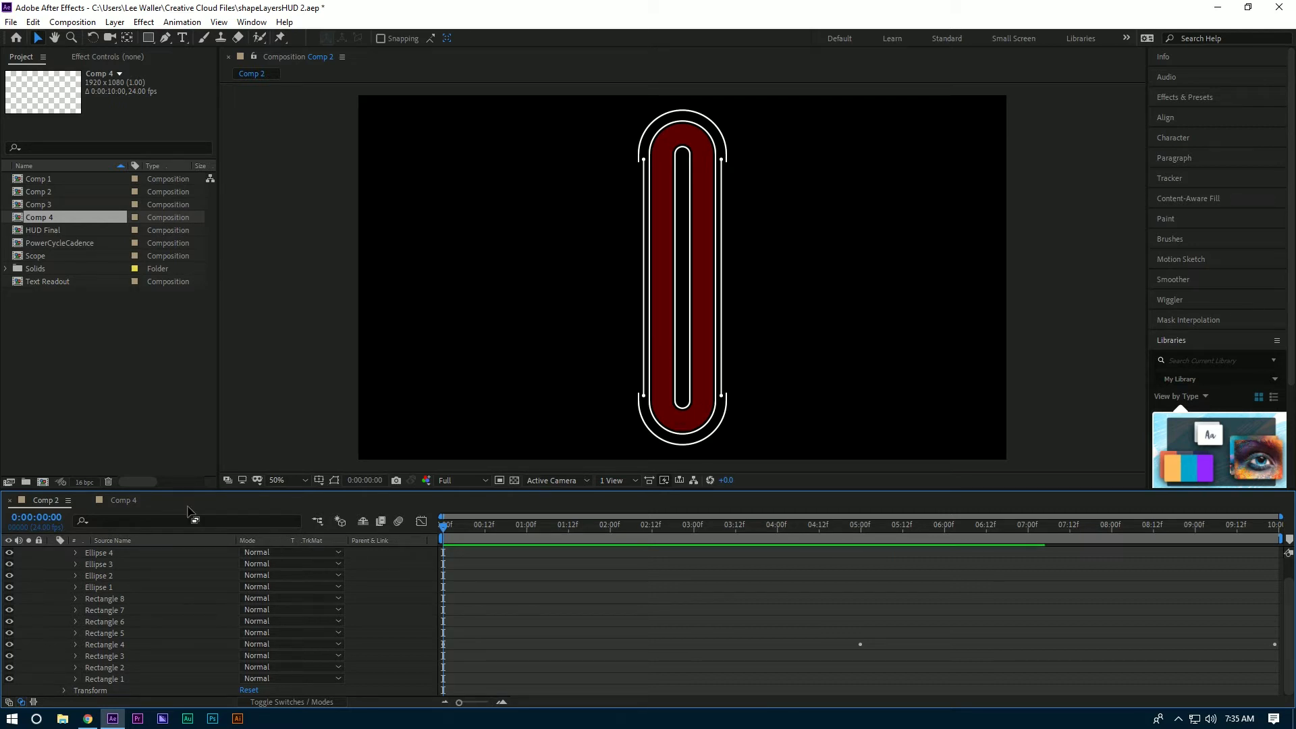
Step: Return to Comp 4 and duplicate Rectangle 1 within Shape Layer 1
click(119, 500)
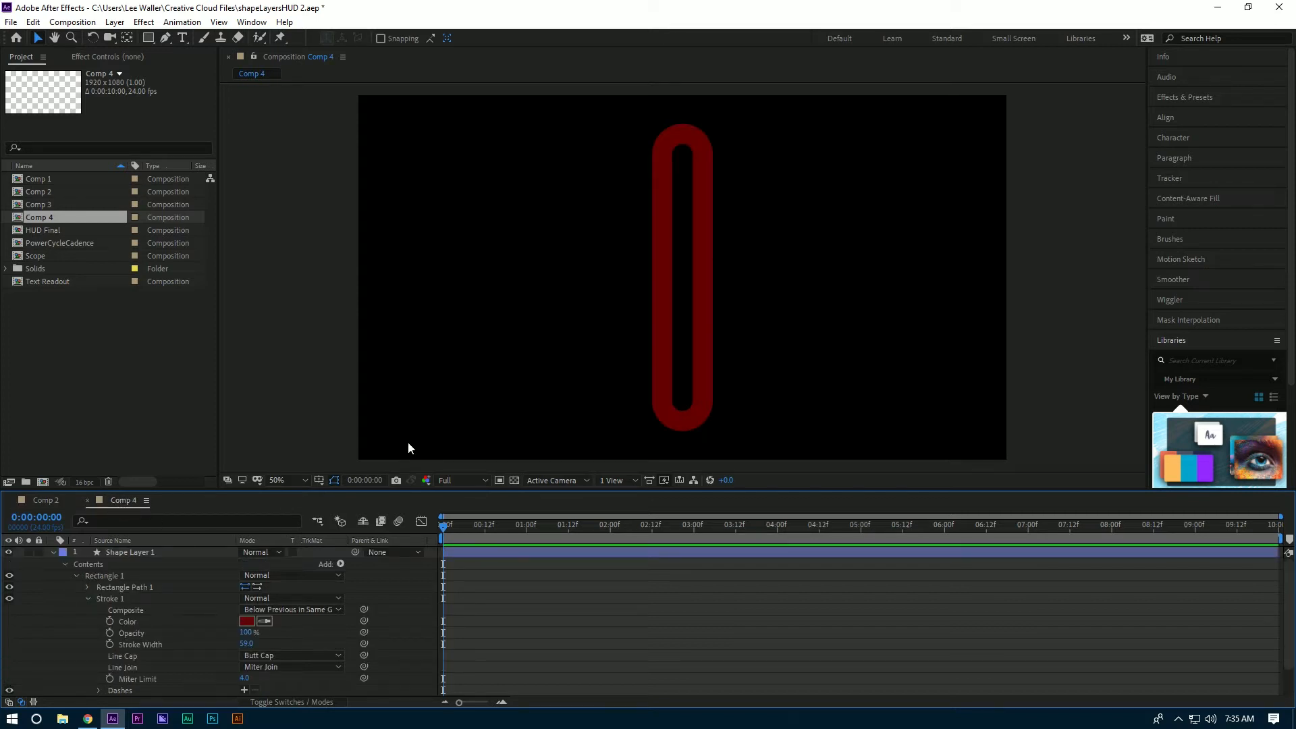
click(95, 586)
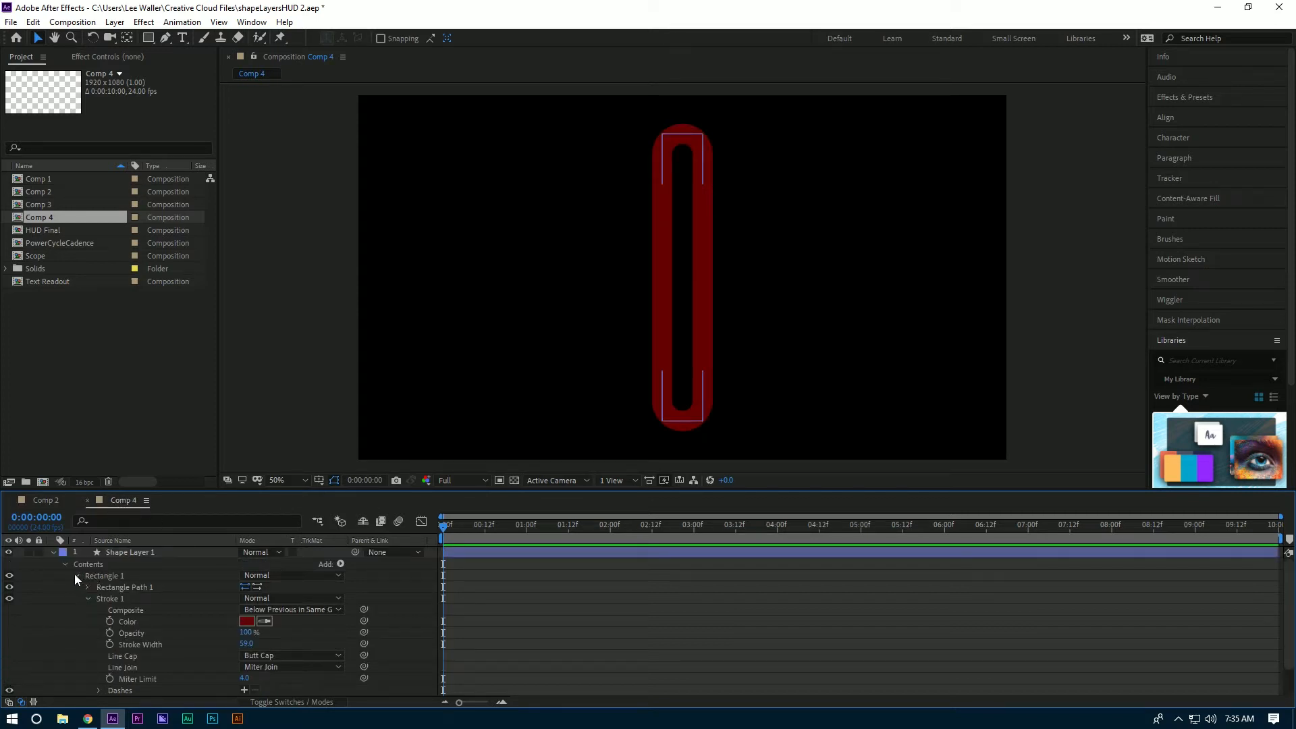
click(76, 575)
click(100, 573)
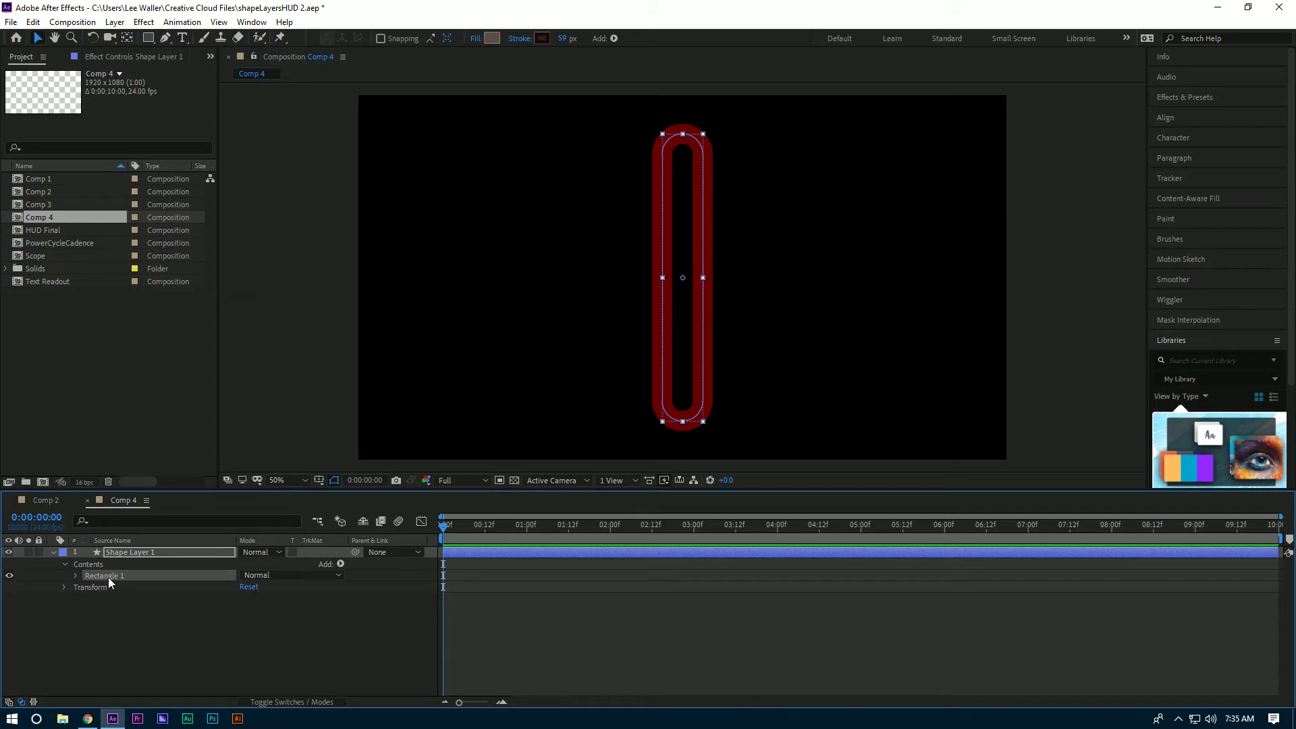
key(ctrl+d)
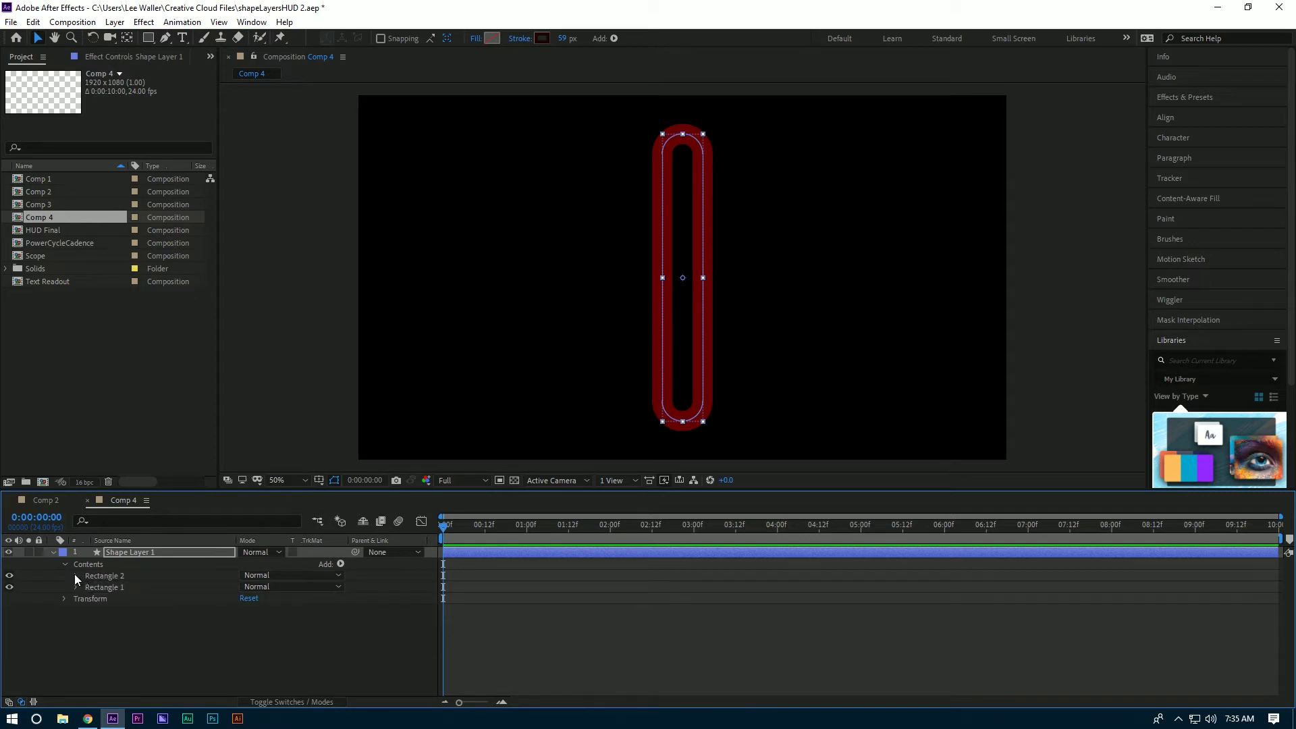
Step: Set the stroke color of Rectangle 2 to white (FFFFFF)
click(77, 575)
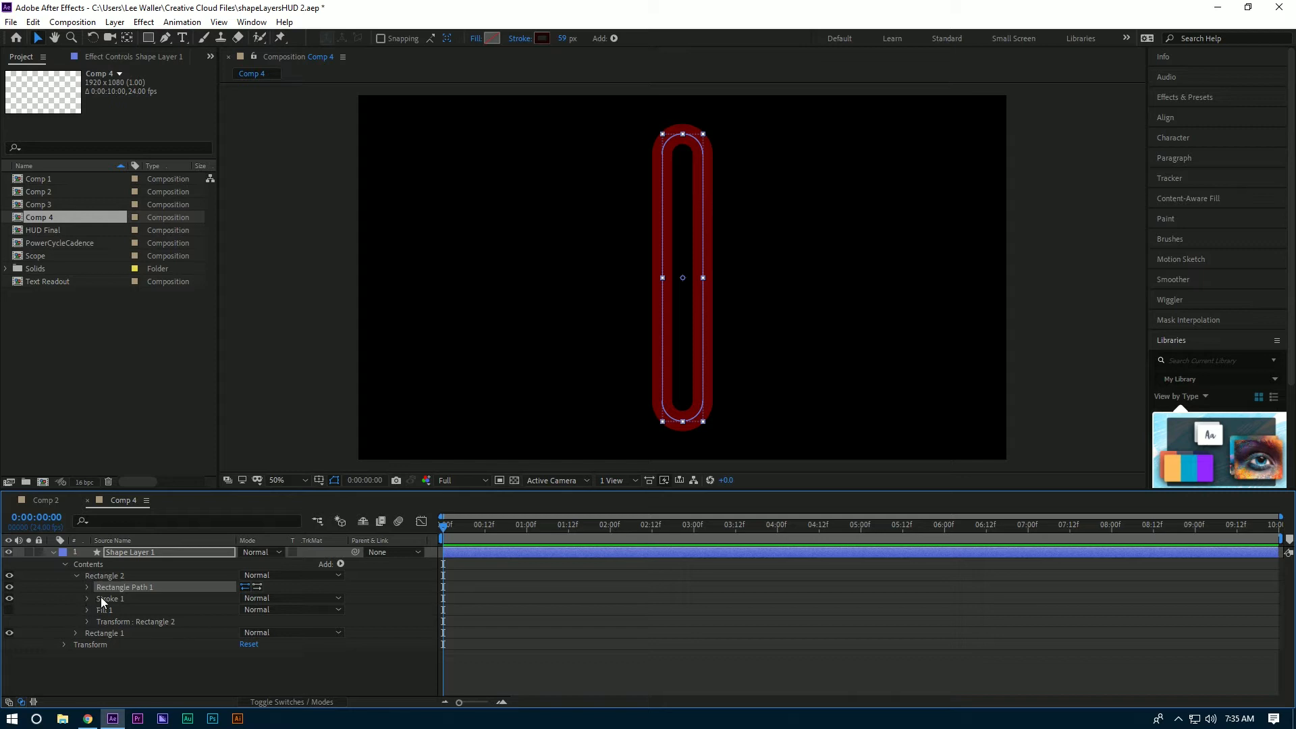
click(87, 598)
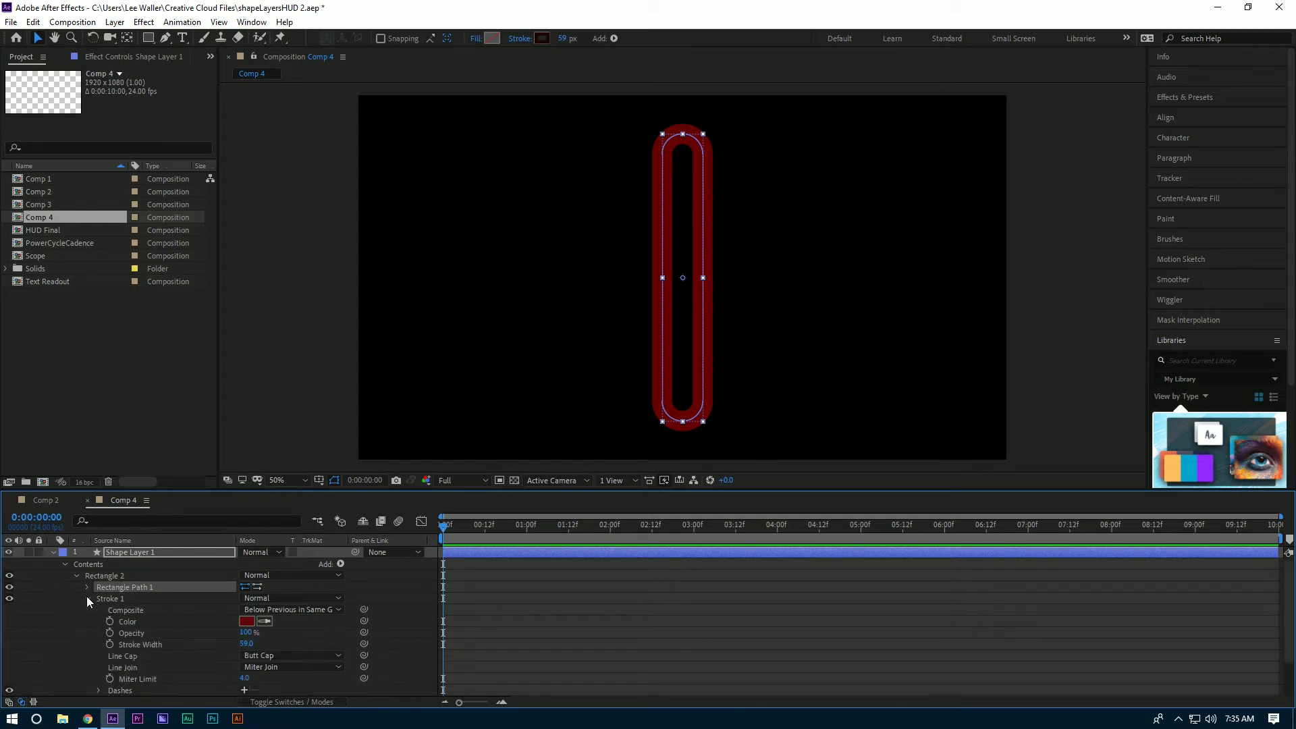
click(245, 620)
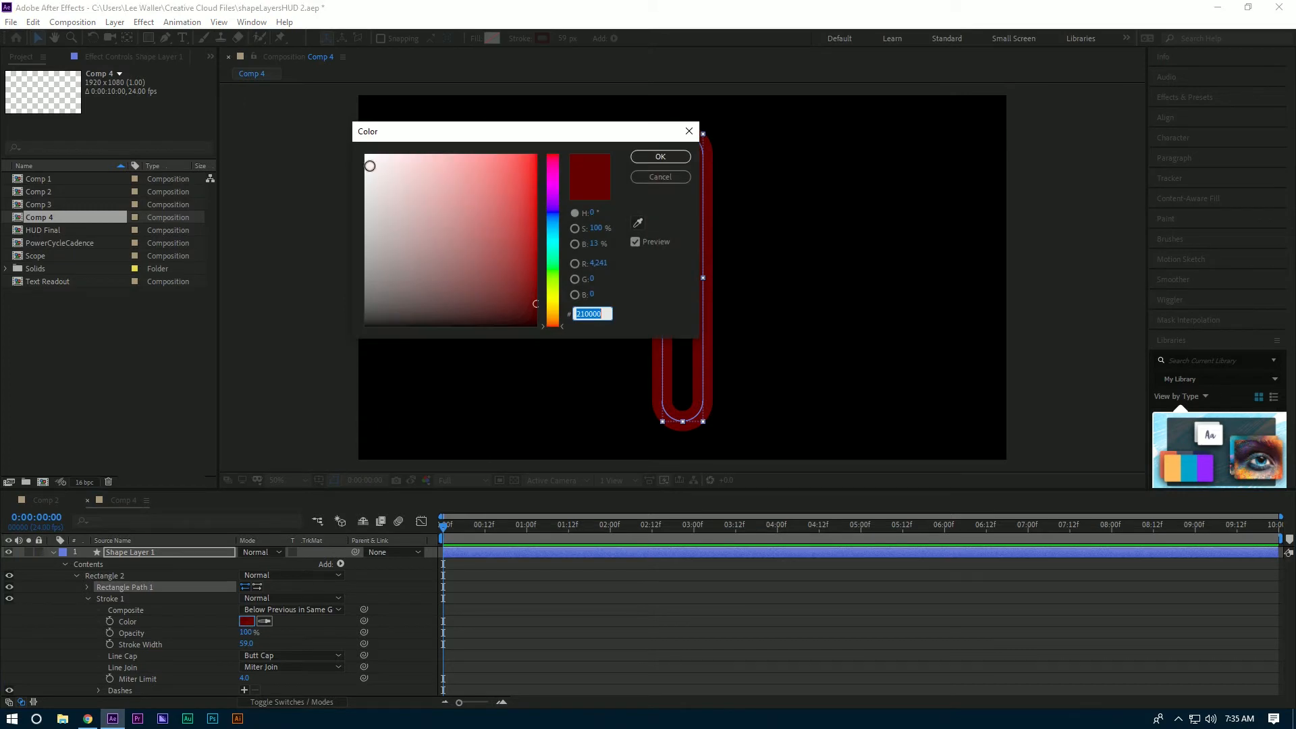
click(365, 155)
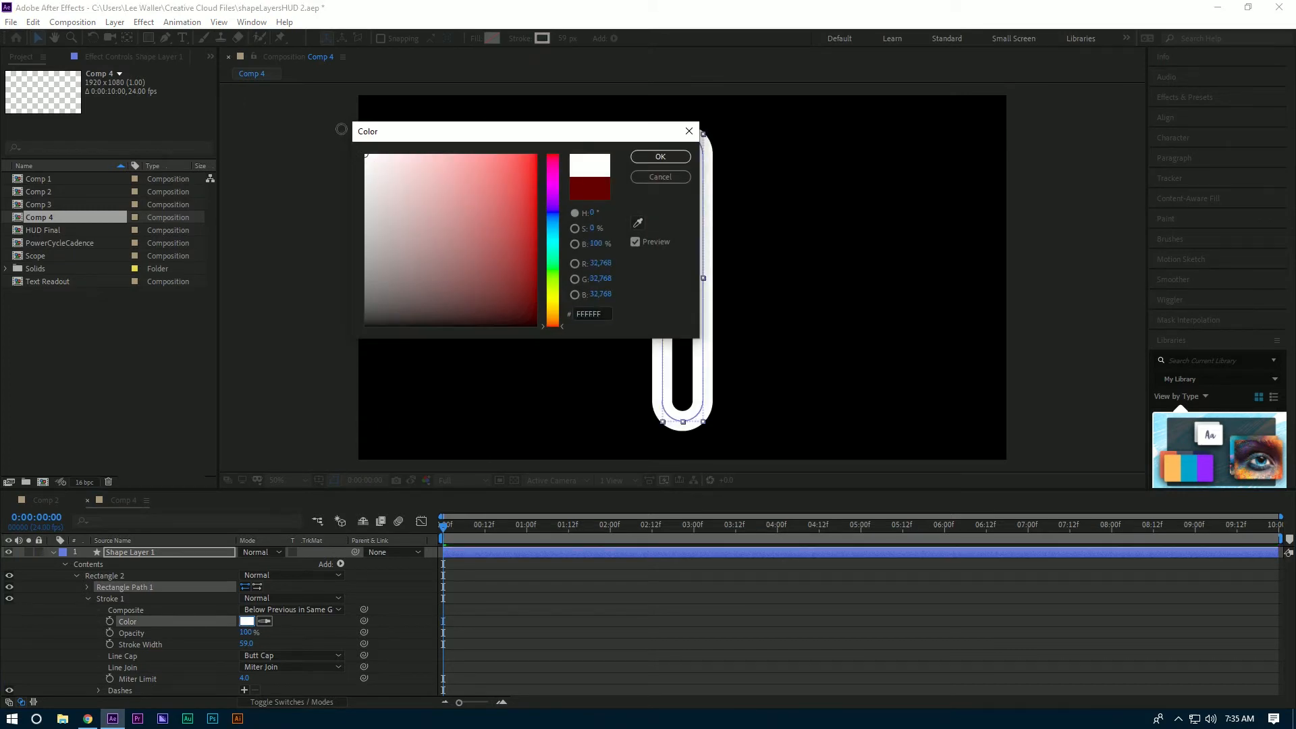
click(658, 156)
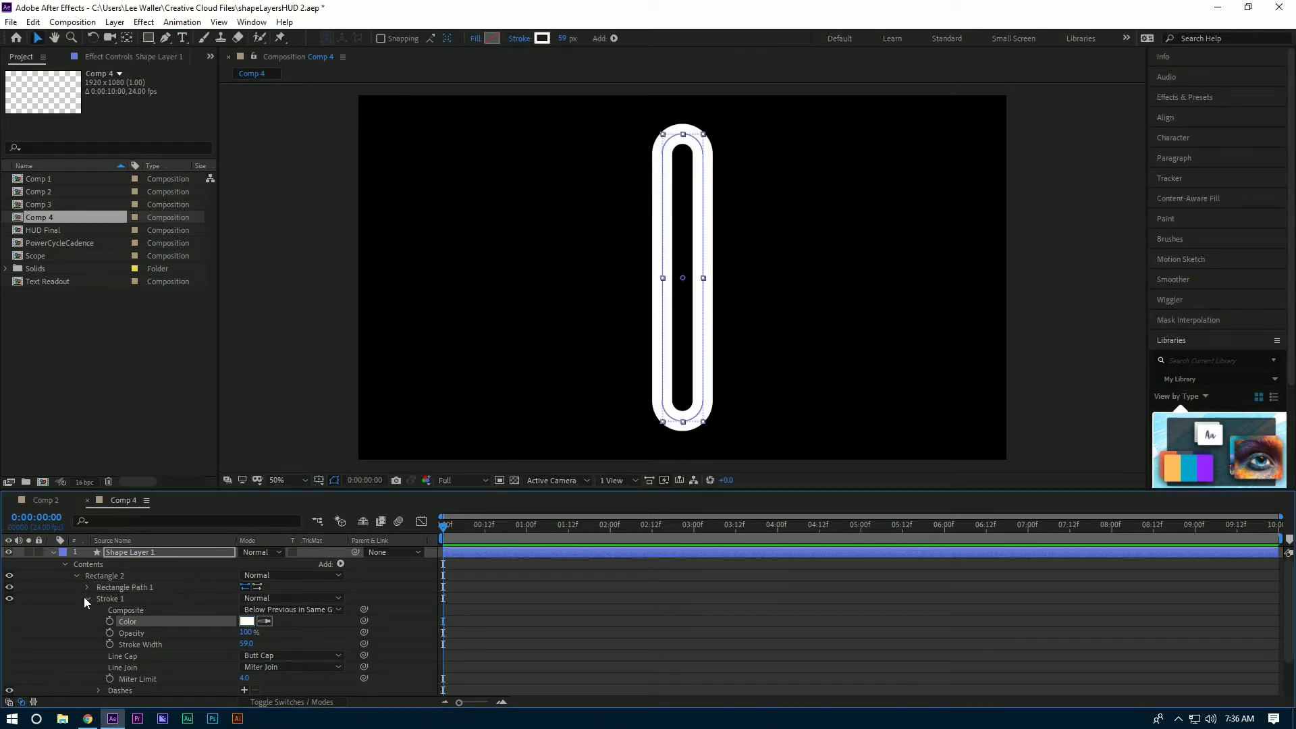
Step: Set the stroke width of Rectangle 2 to 4 and collapse the stroke's properties
click(247, 643)
text(4)
key(Return)
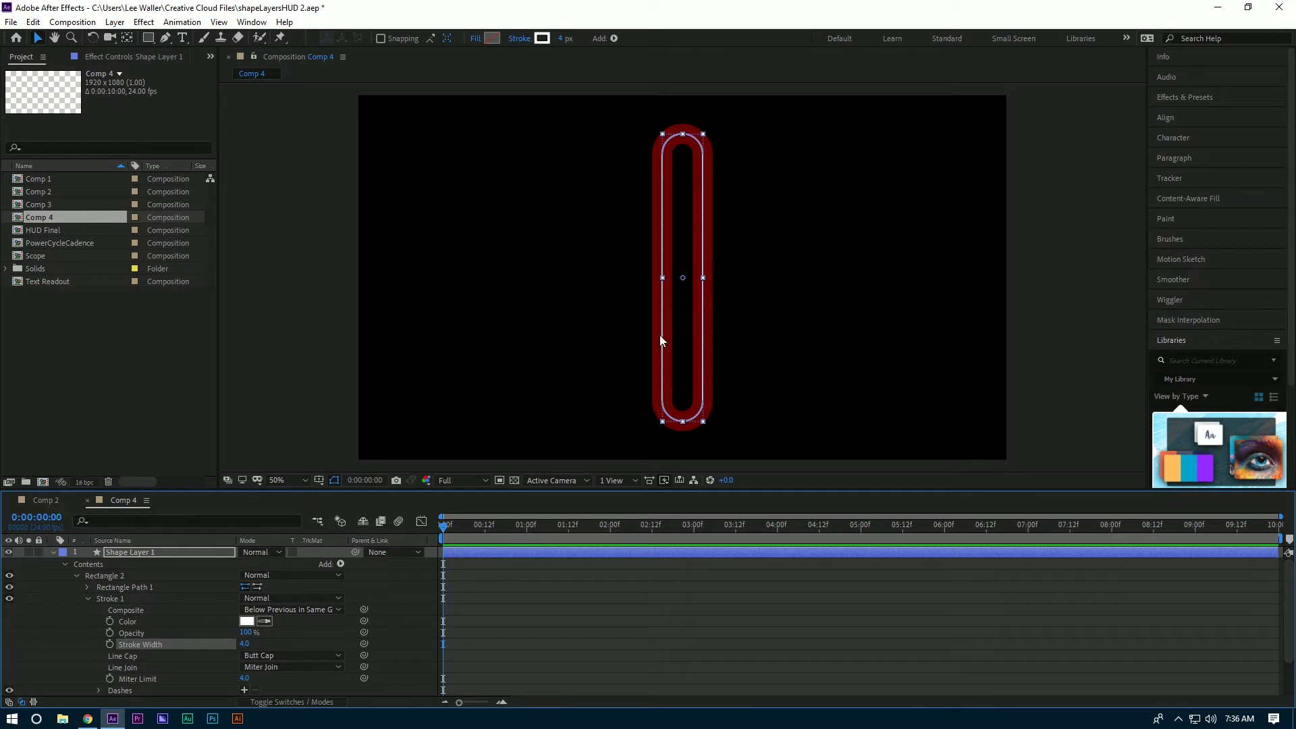
click(87, 598)
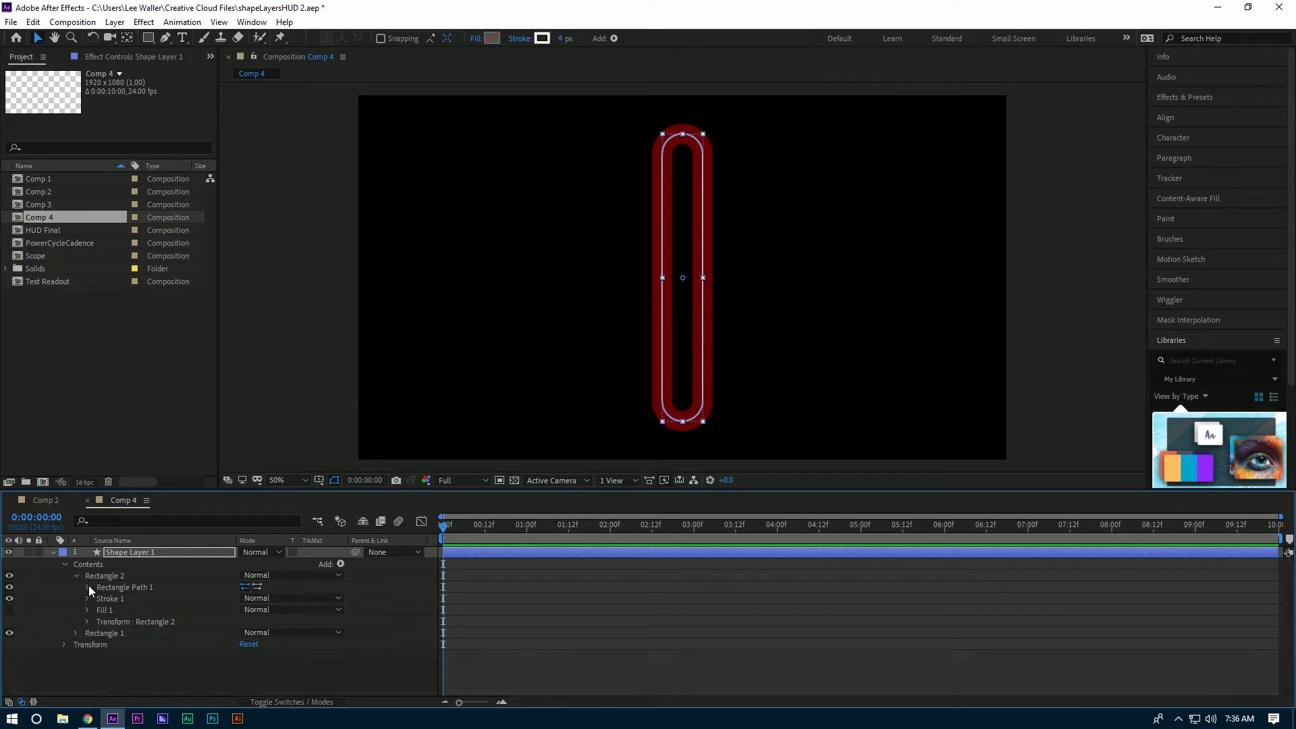
Step: Add an Offset Paths operation to the Rectangle 2 group
click(340, 565)
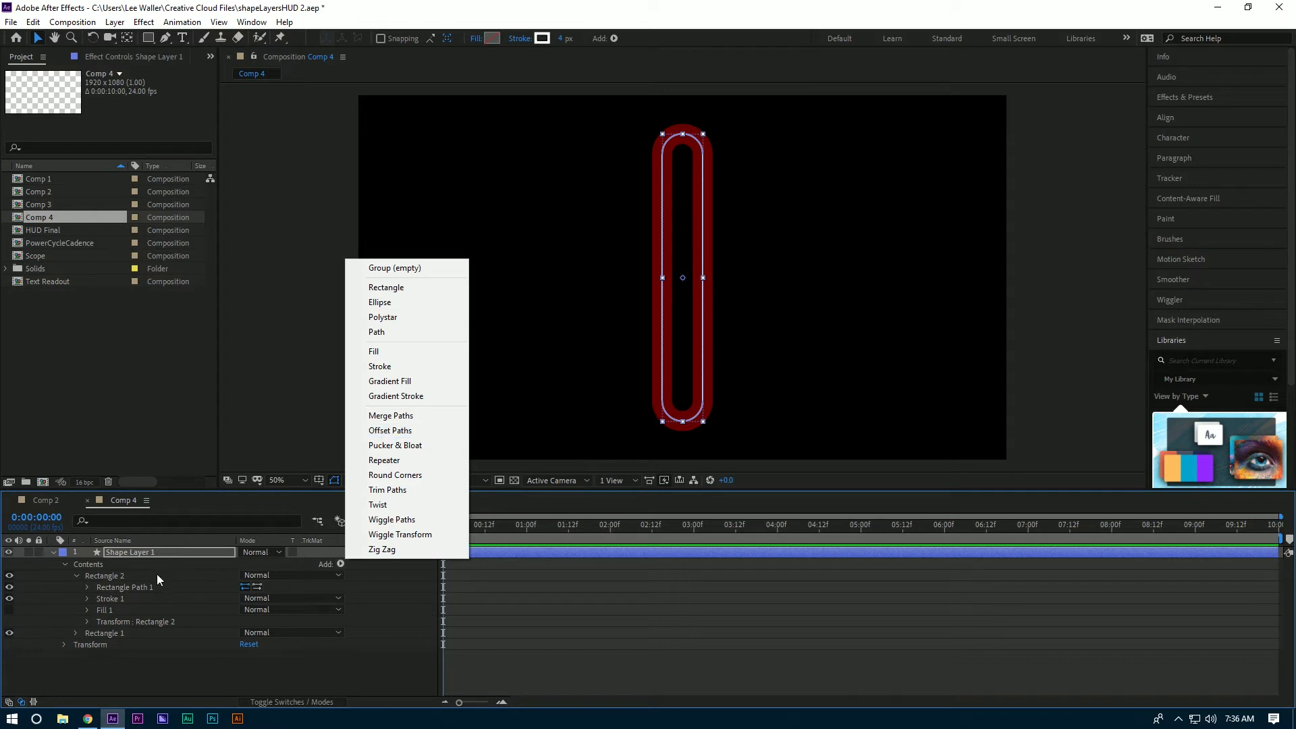
click(110, 578)
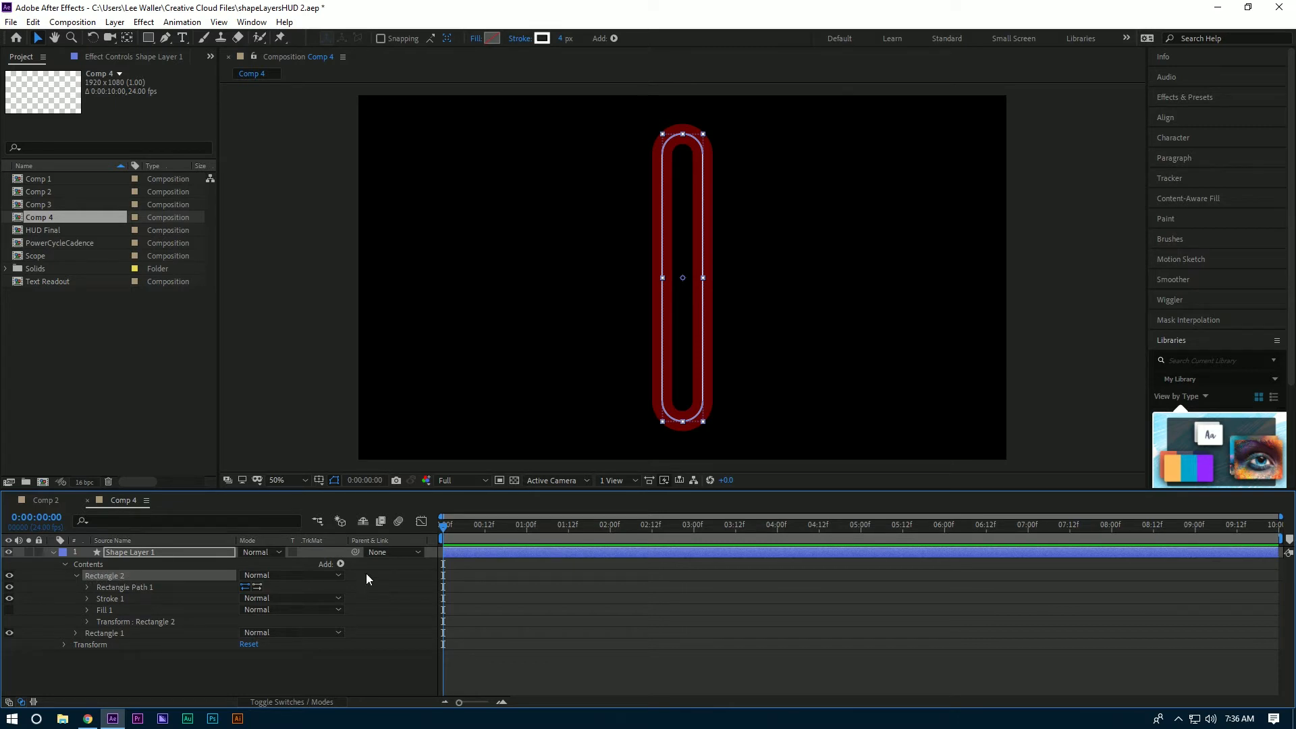
click(340, 563)
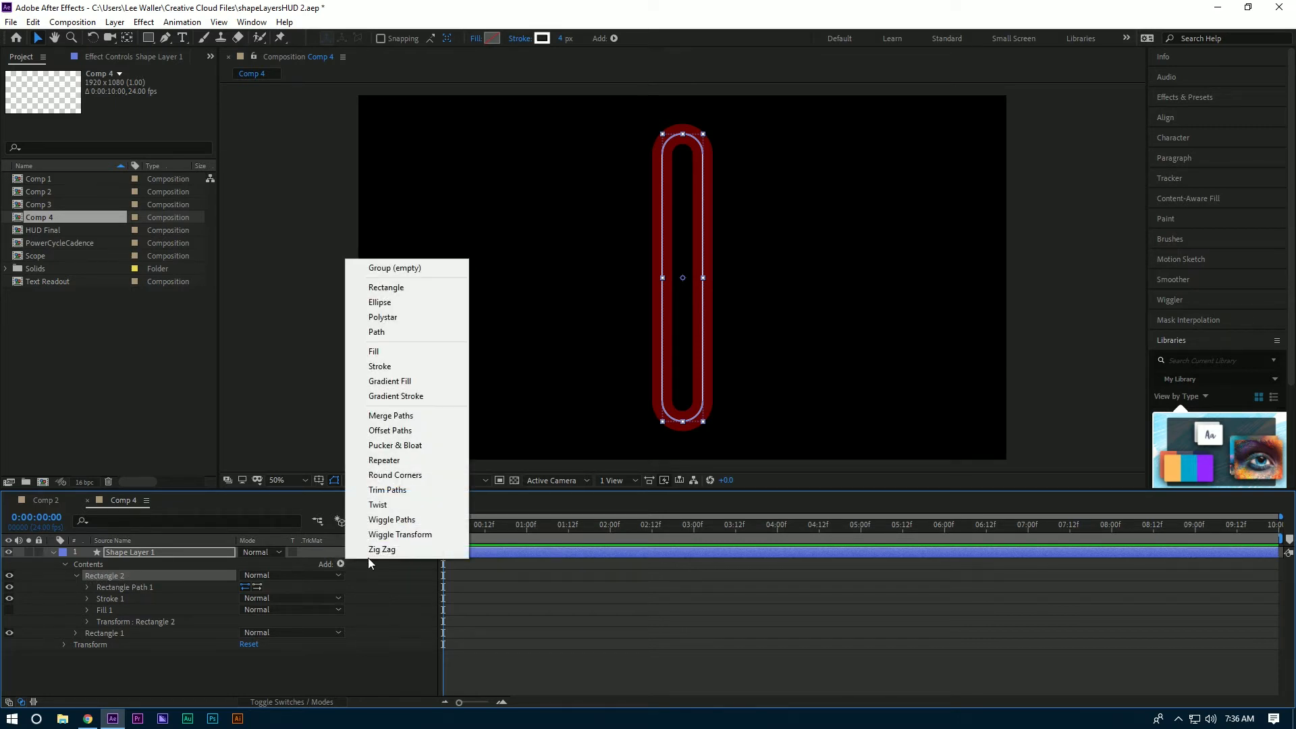
click(394, 430)
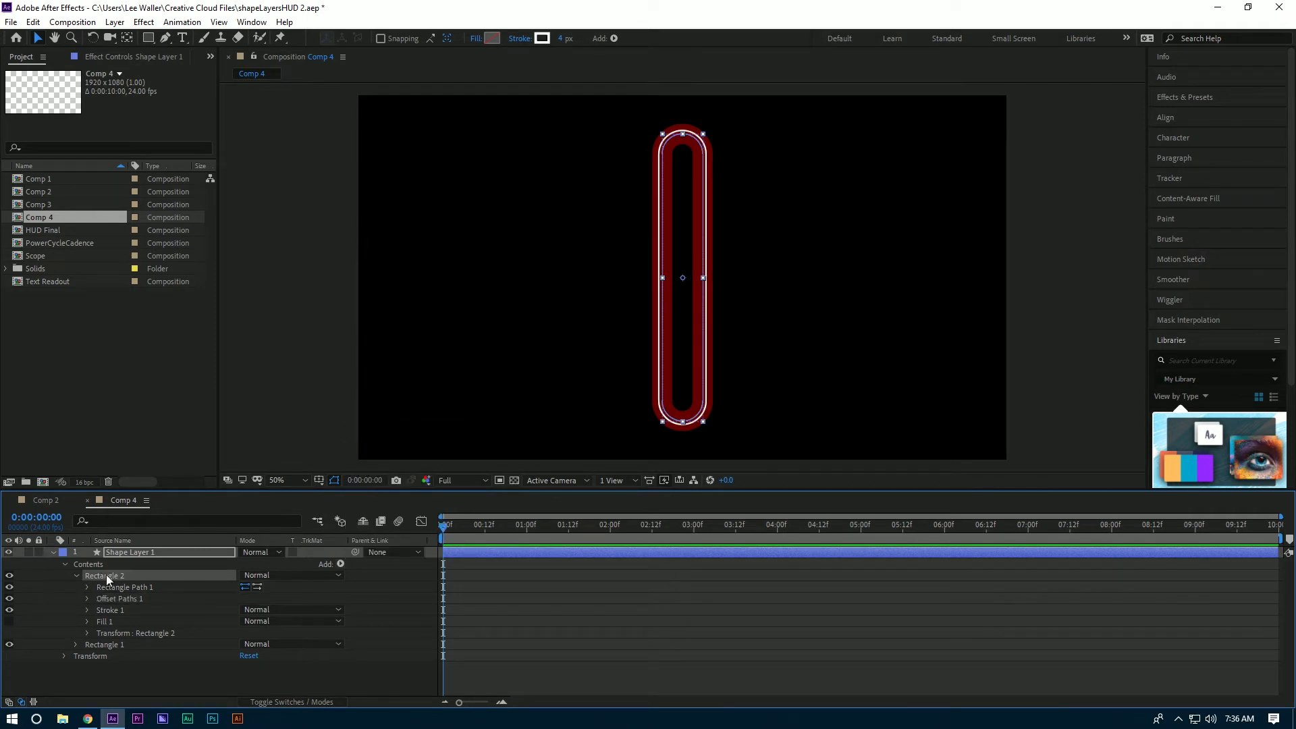
click(111, 597)
click(108, 576)
click(75, 575)
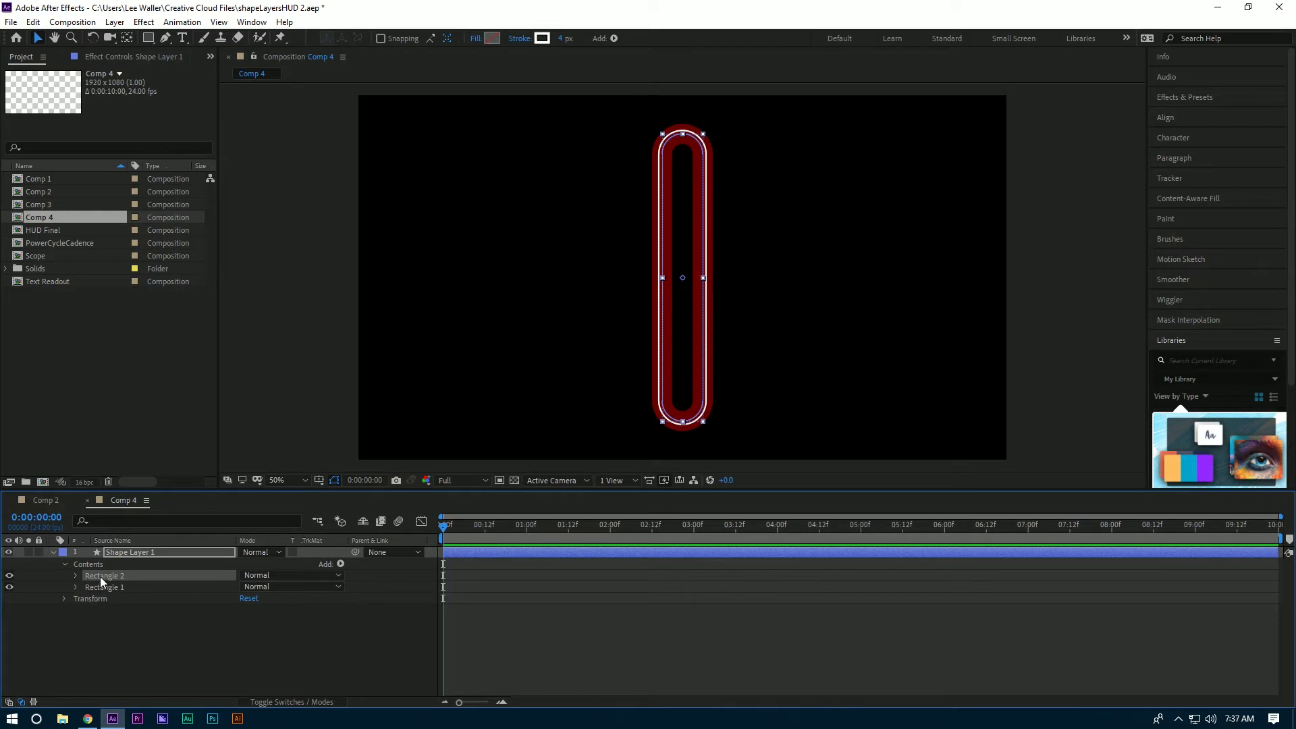
click(340, 564)
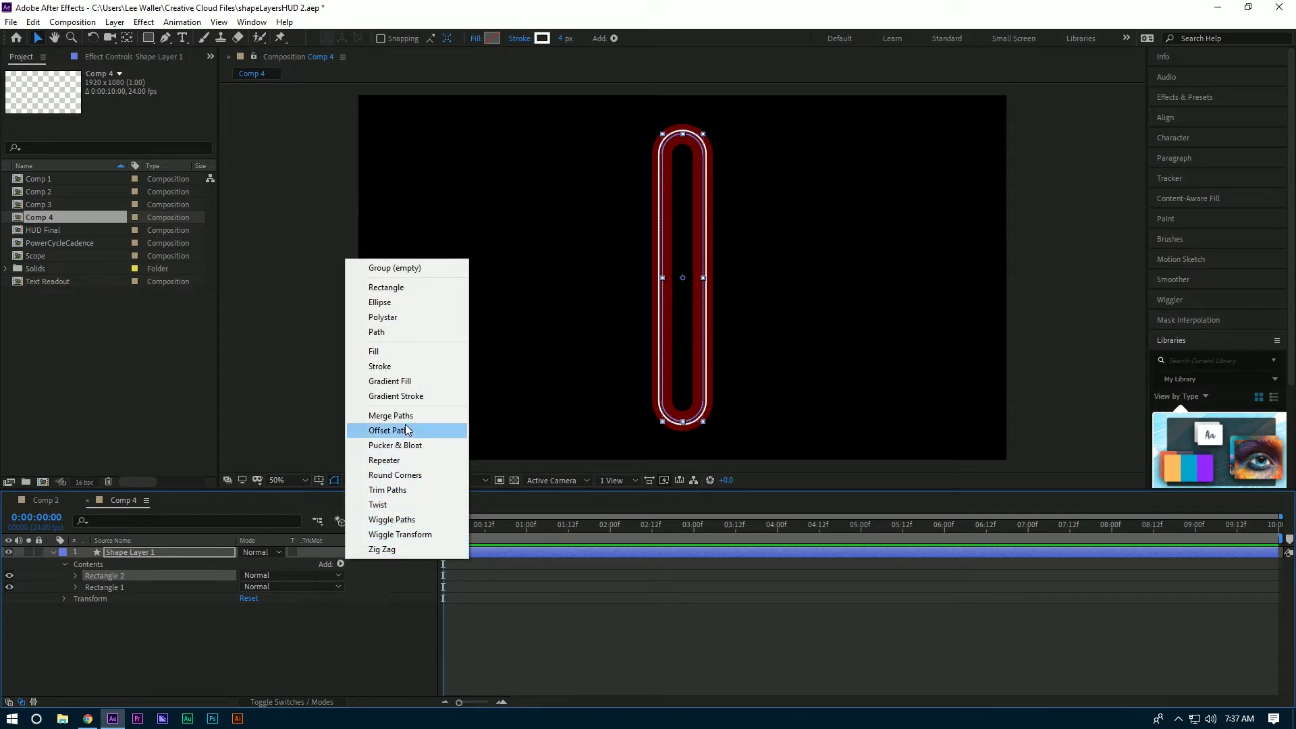
click(74, 575)
click(74, 575)
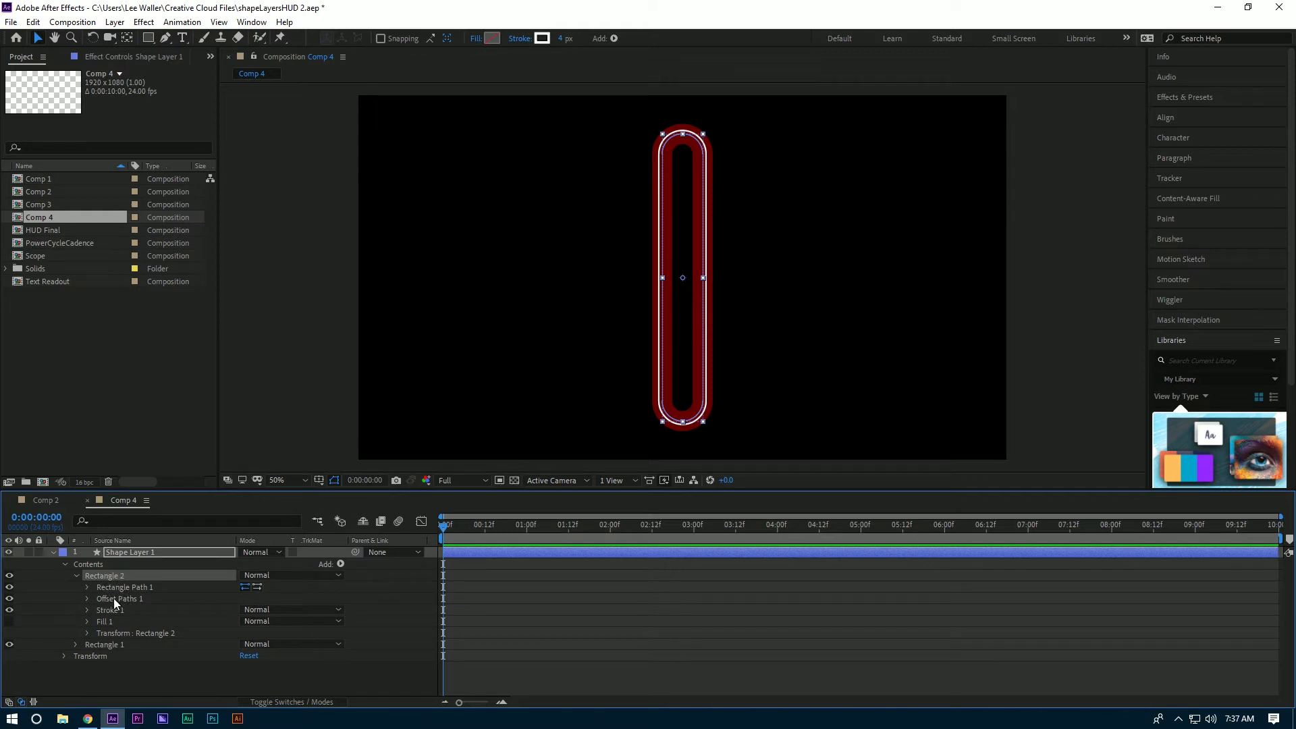
Step: Set the Offset Paths amount of Rectangle 2 to 38 and deselect the shape
click(123, 599)
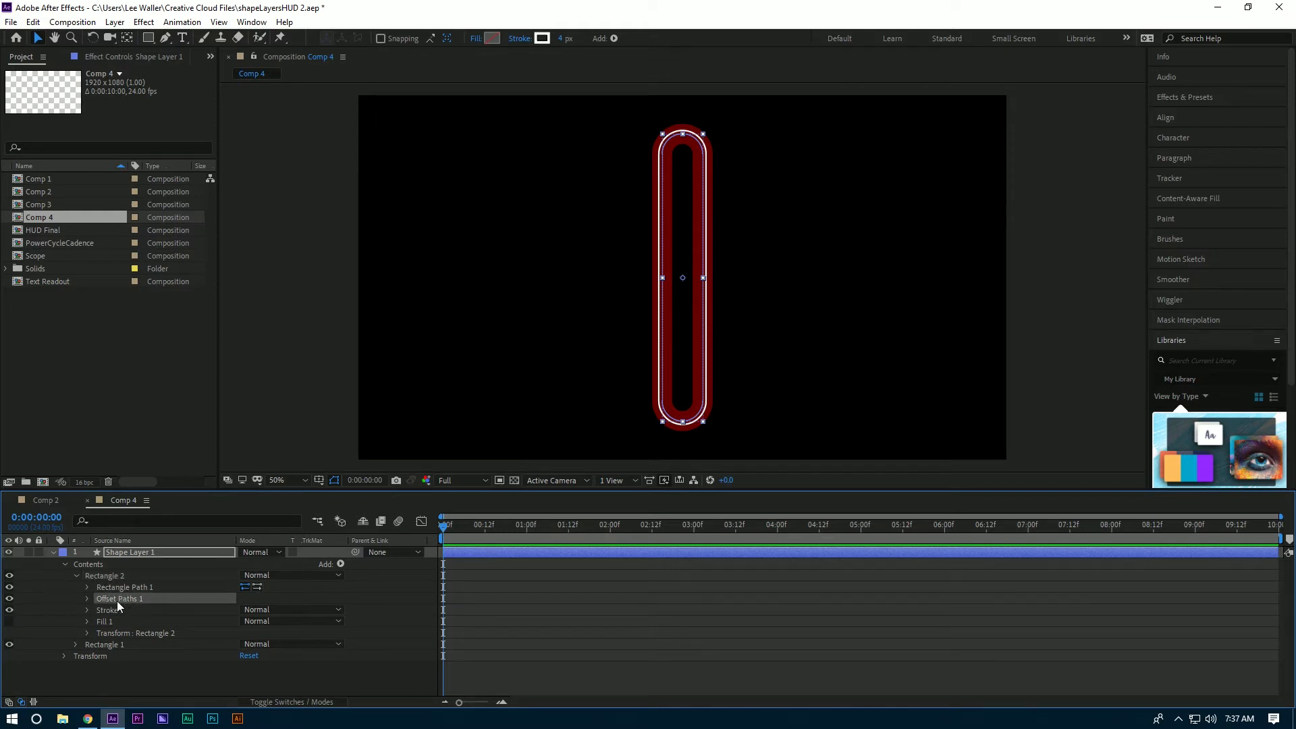
click(86, 598)
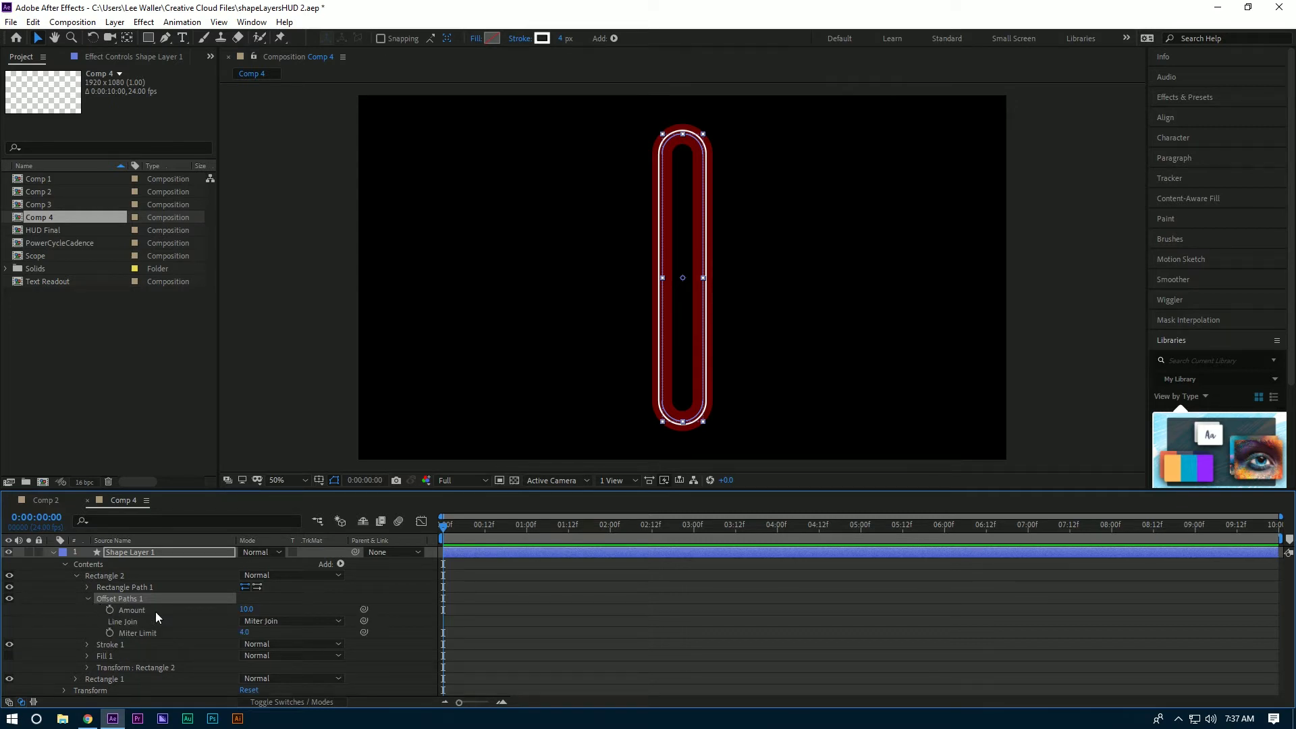
click(246, 609)
text(38)
key(Return)
click(333, 349)
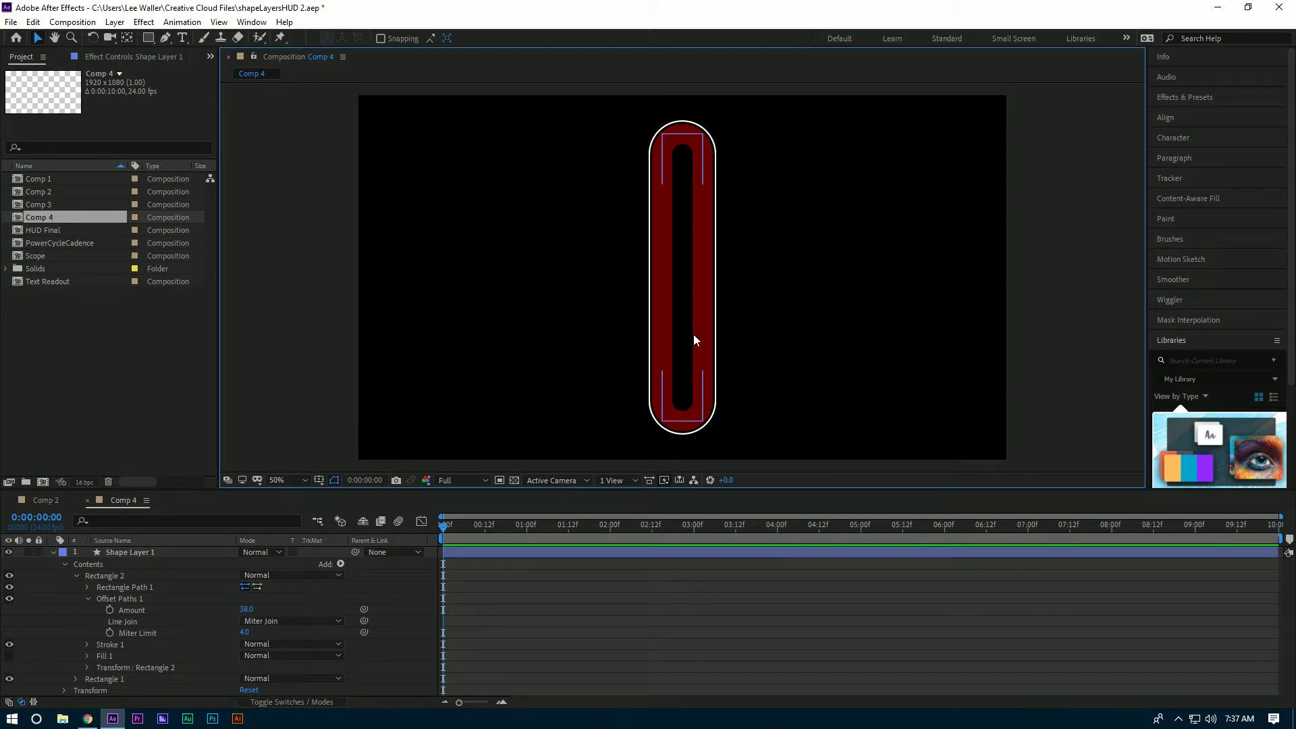
Step: Duplicate Rectangle 2 and set the copy's Offset Paths amount to -38 to outline the gauge's inner edge
click(76, 575)
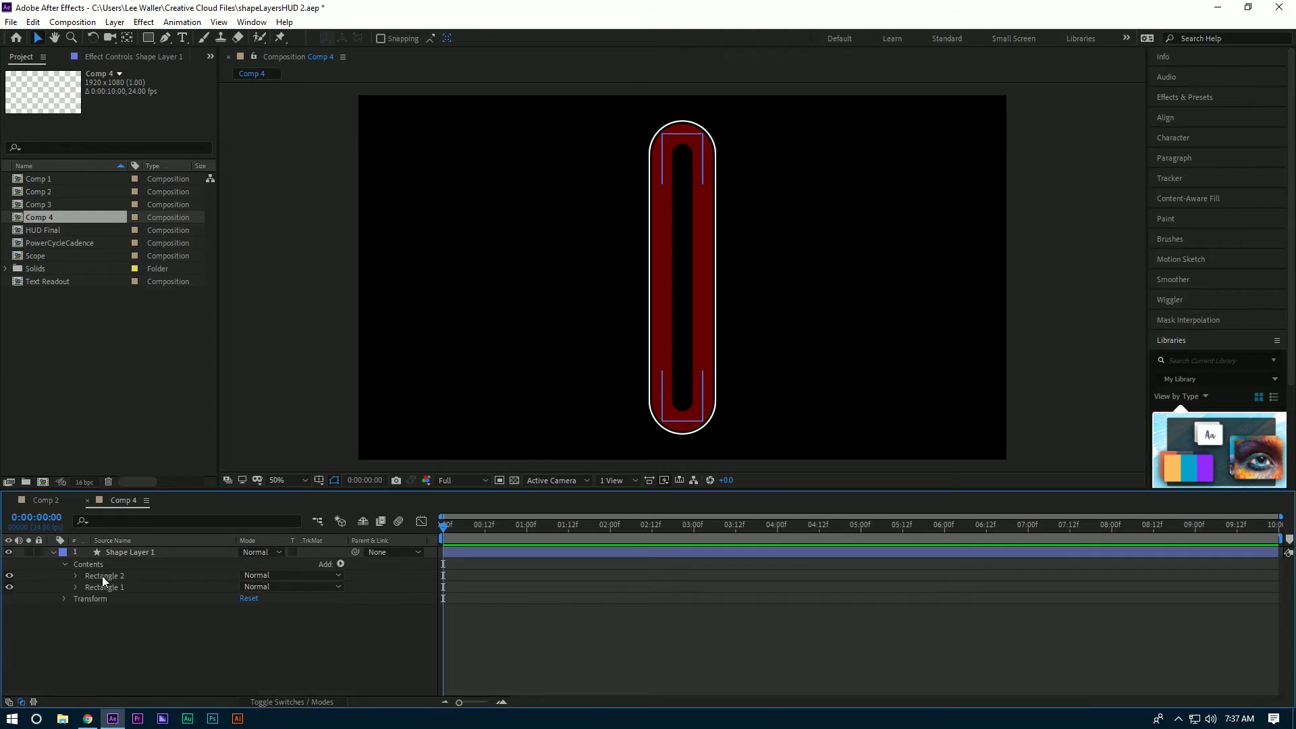
click(101, 576)
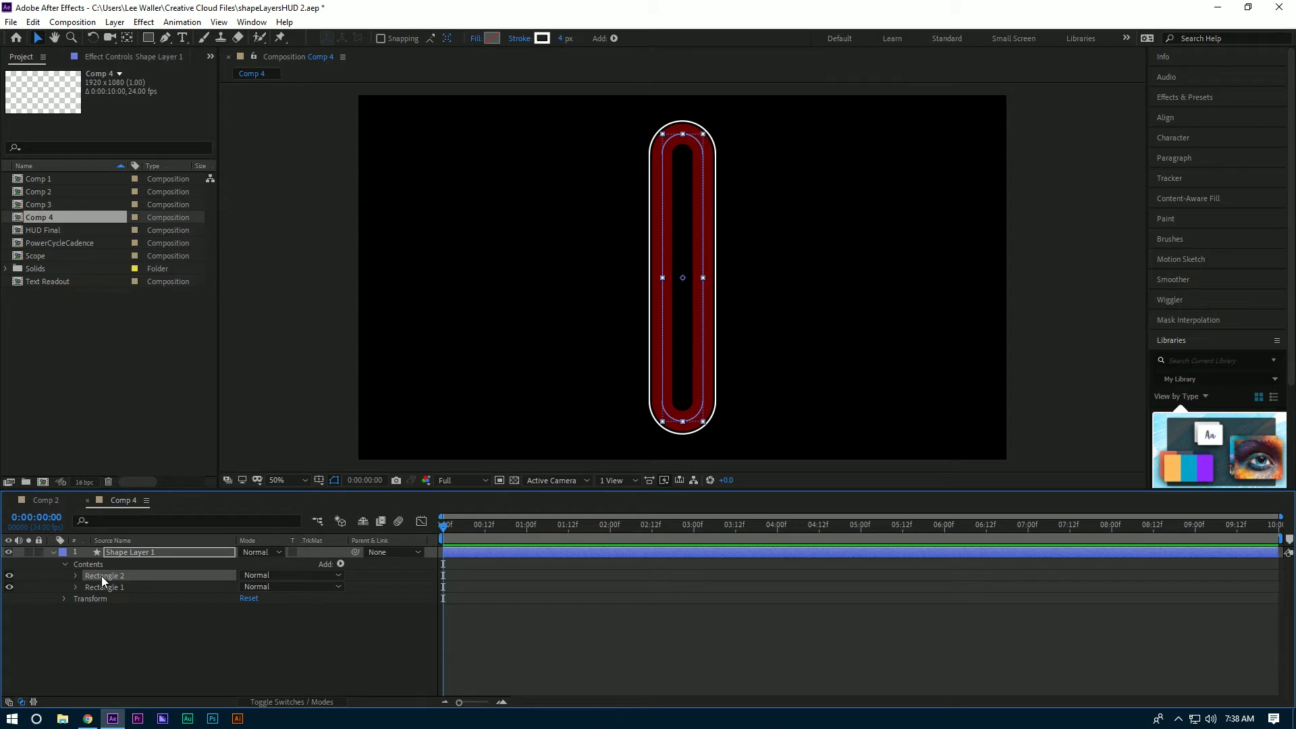
key(ctrl+d)
click(76, 575)
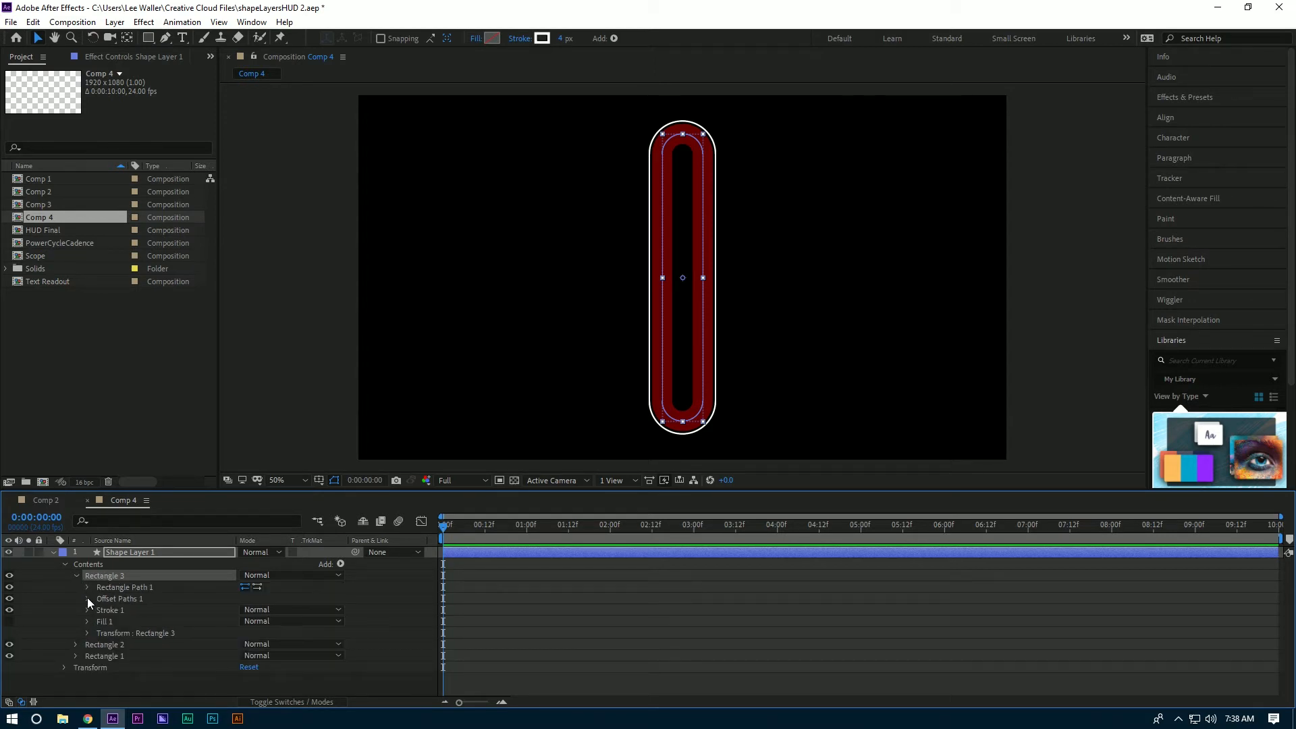
click(87, 598)
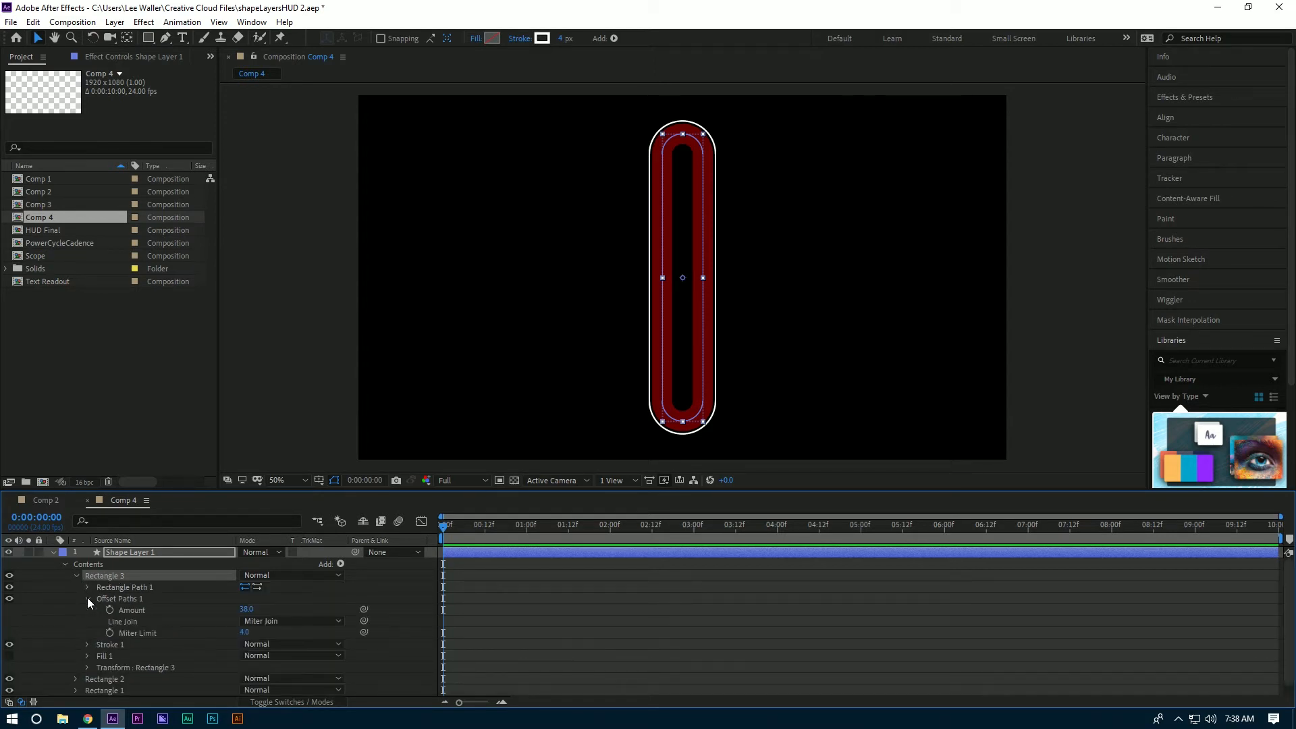
click(247, 610)
text(-38)
click(638, 250)
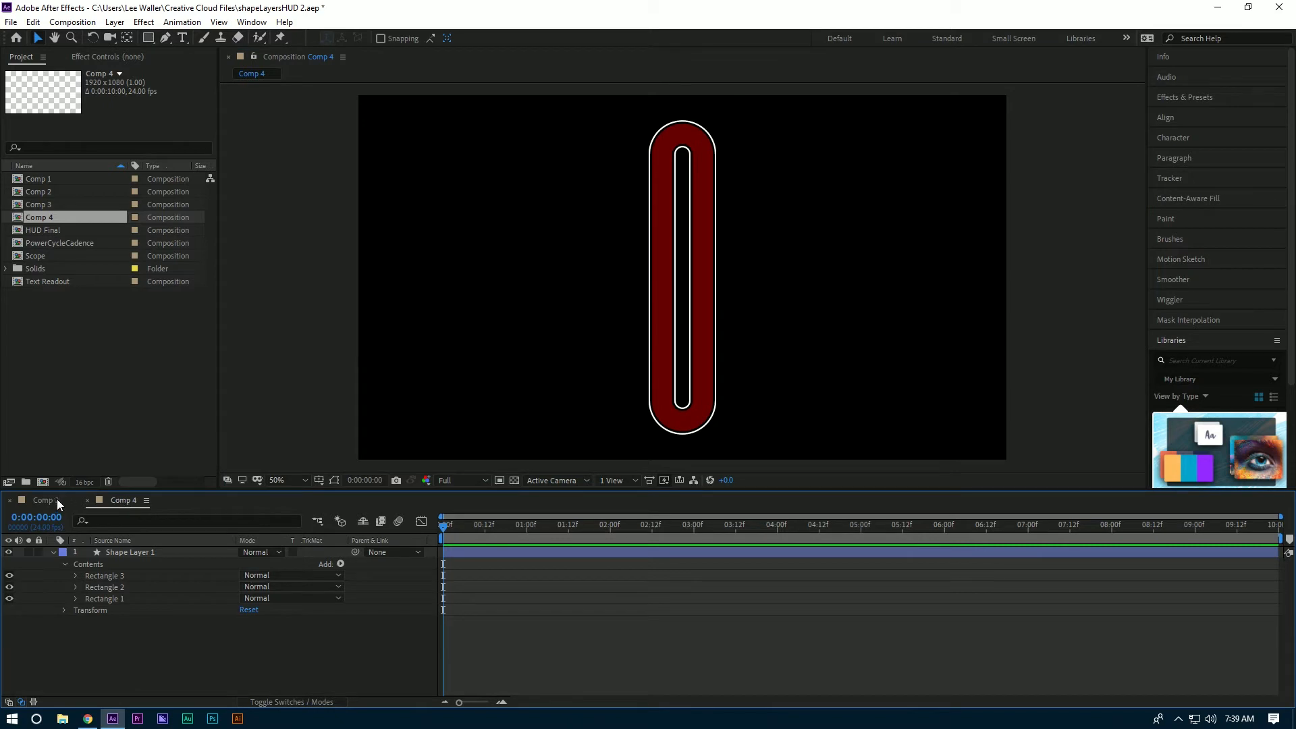
Step: Preview the finished gauge animation in Comp 2 and return to Comp 4
click(44, 499)
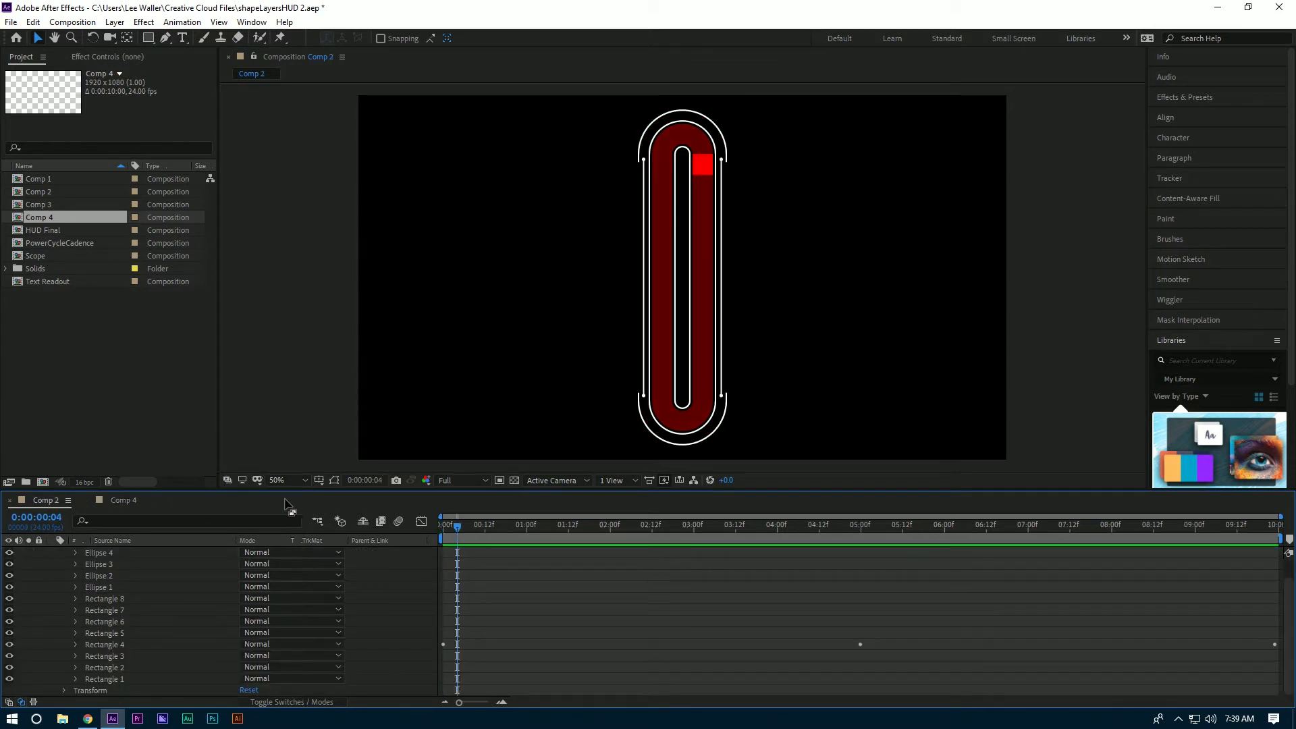
key(space)
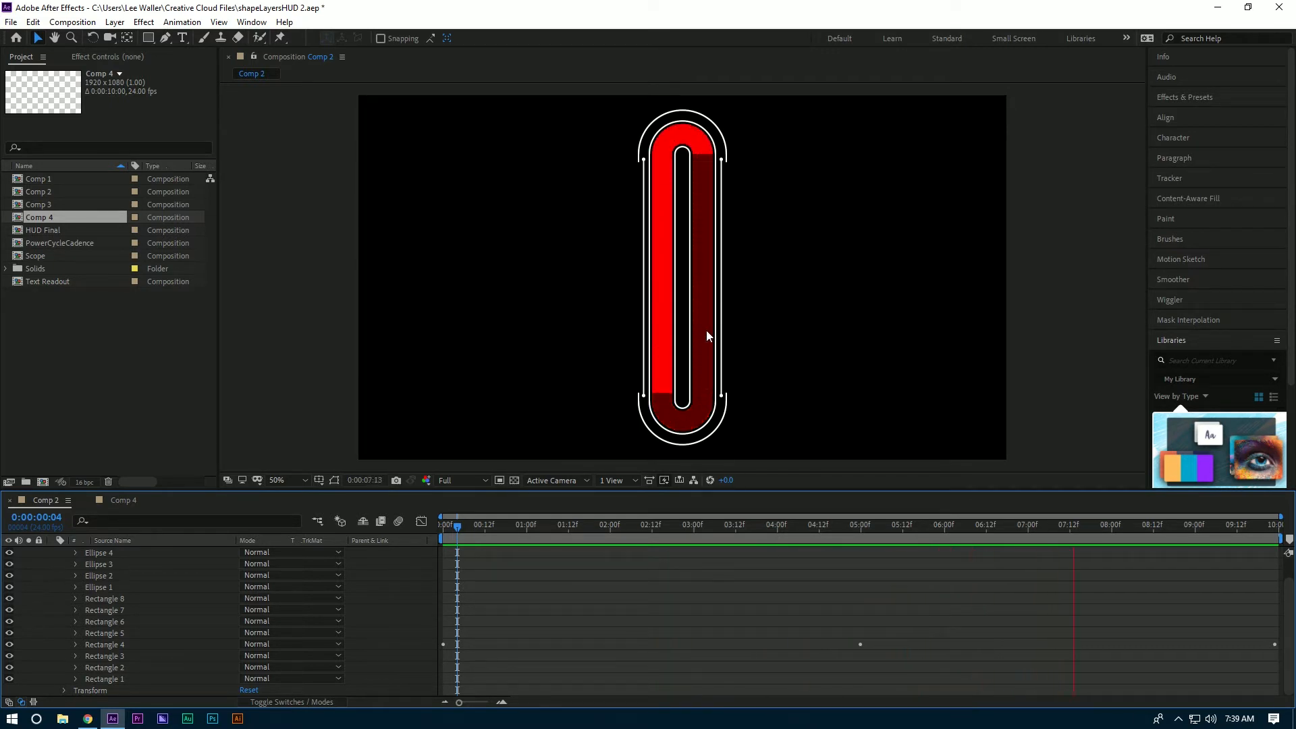
click(122, 500)
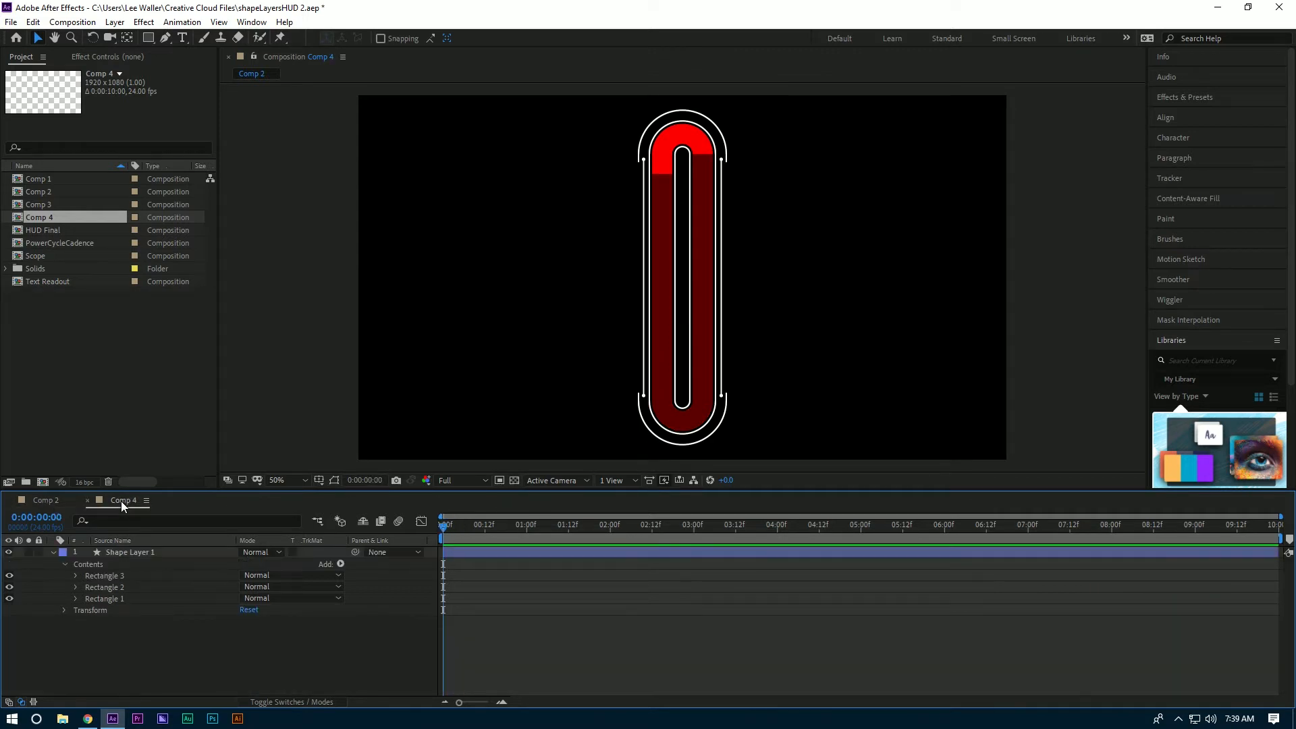
Step: Duplicate Rectangle 1 and move the copy above Rectangle 3 in the shape layer's contents
click(101, 598)
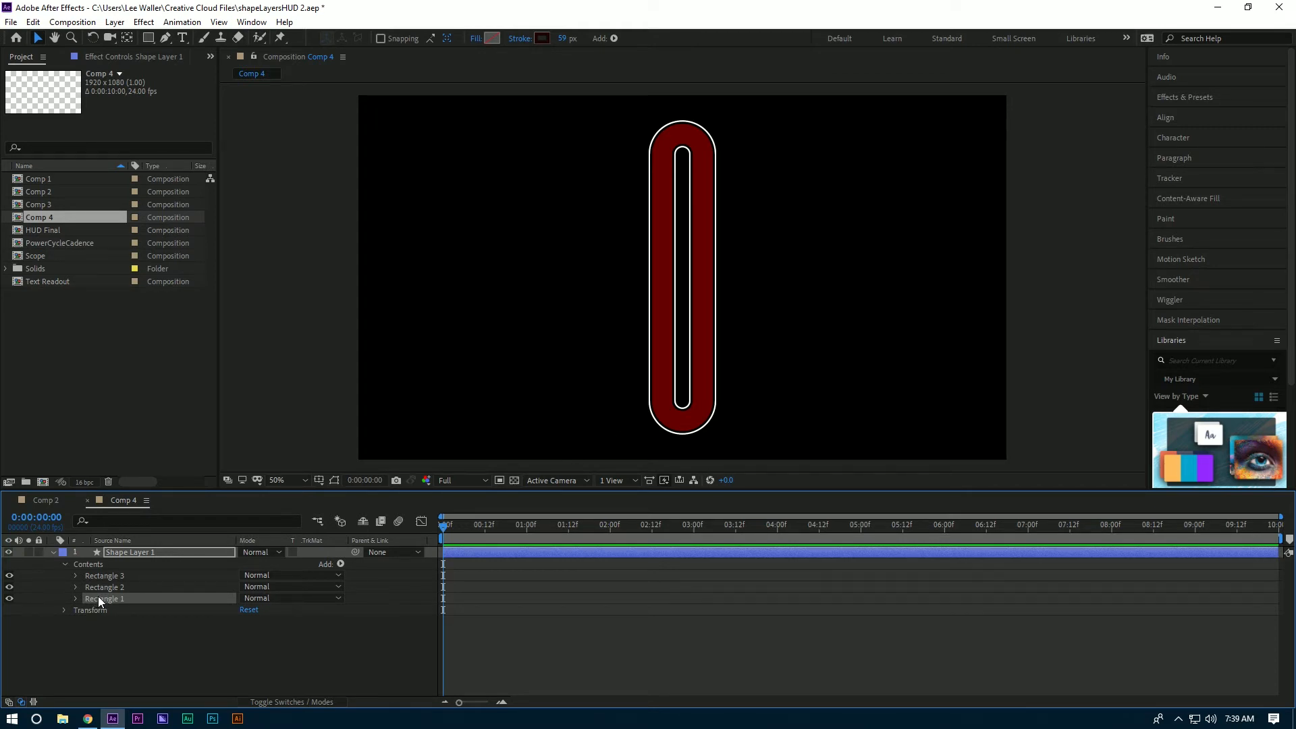
key(ctrl+d)
drag(105, 595, 99, 577)
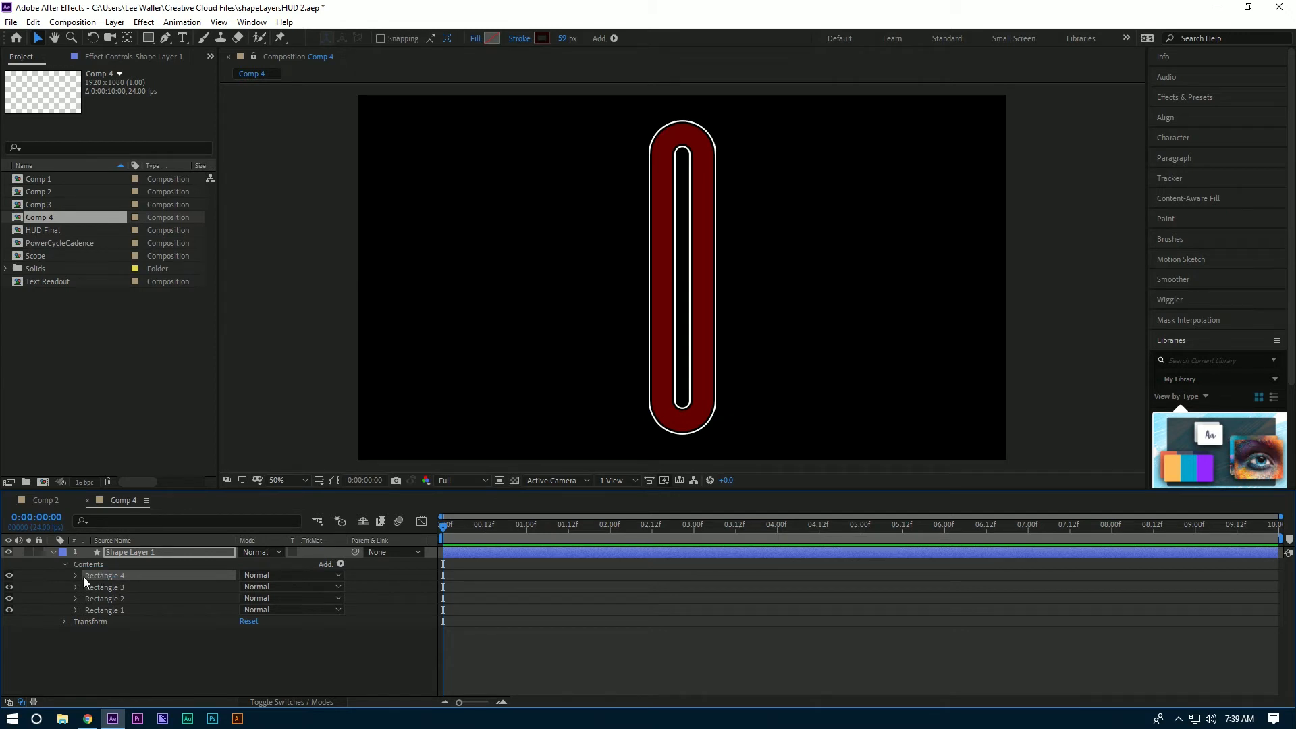
Step: Set the stroke color of Rectangle 4 to bright red (DA0000) and collapse the stroke's properties
click(75, 575)
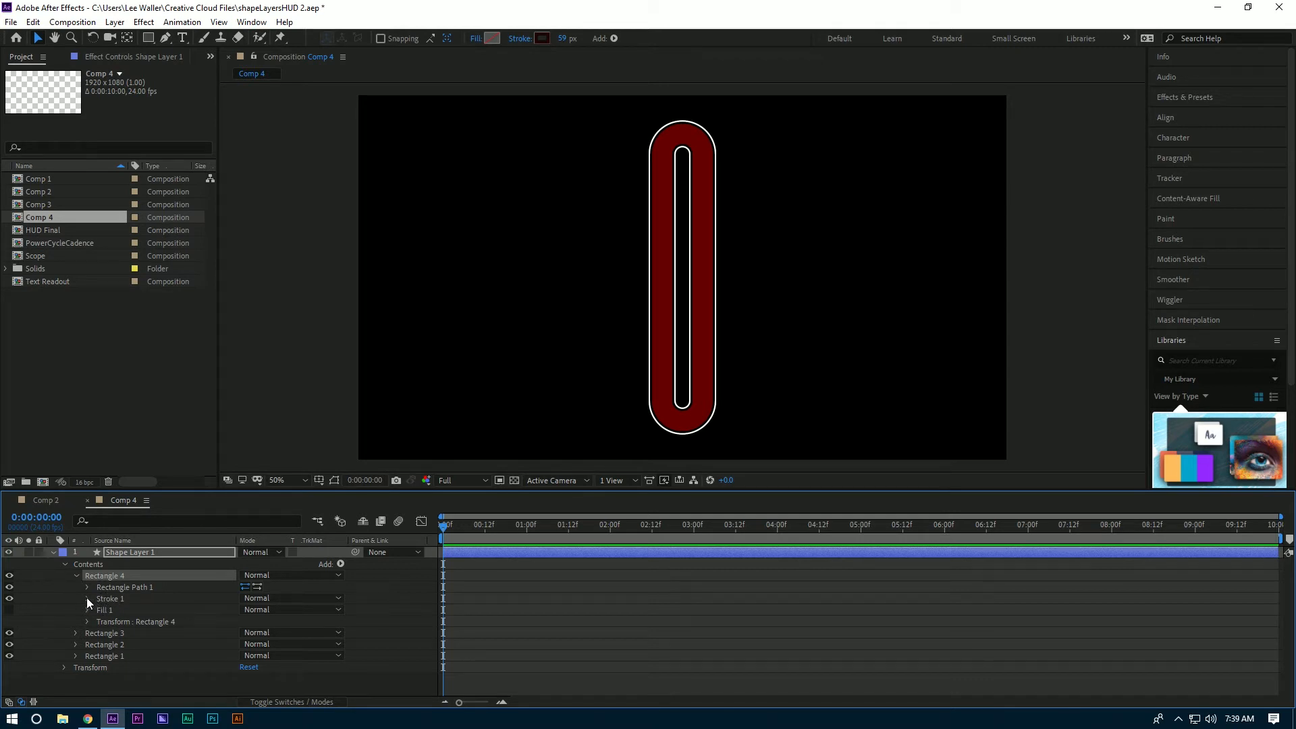
click(86, 598)
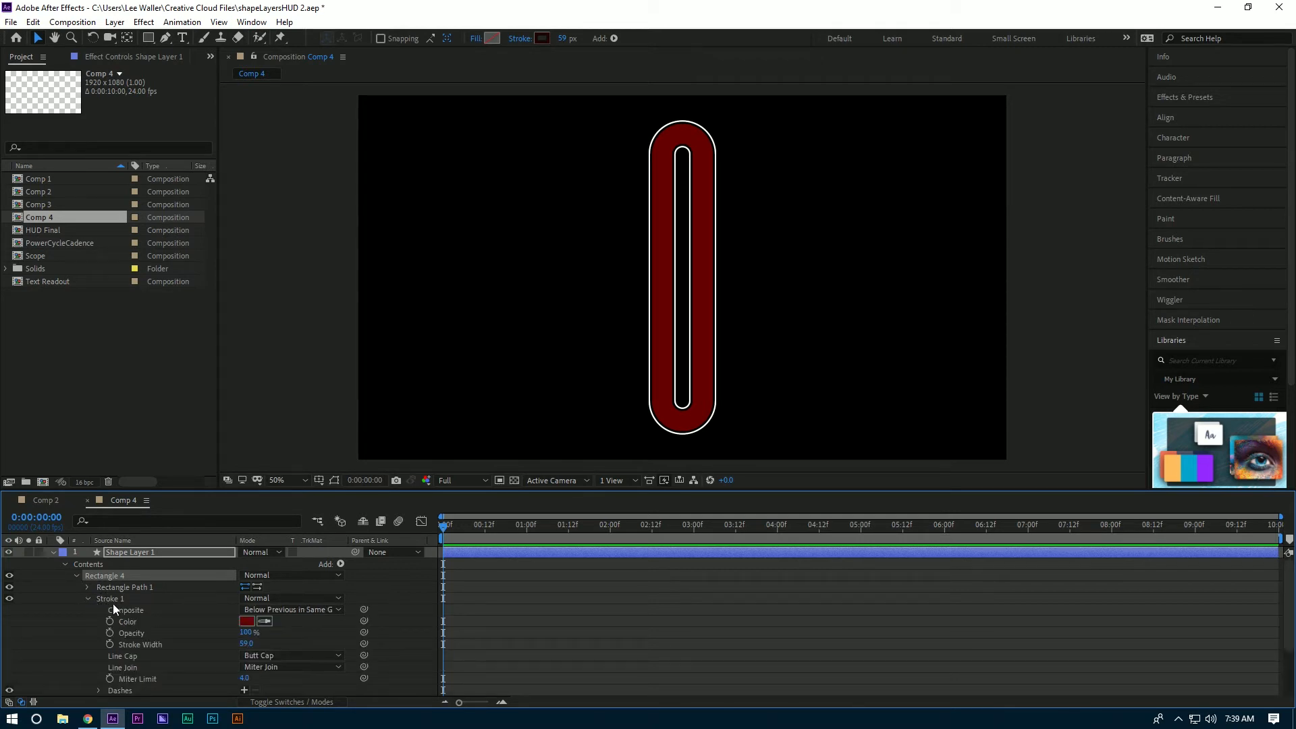
click(246, 621)
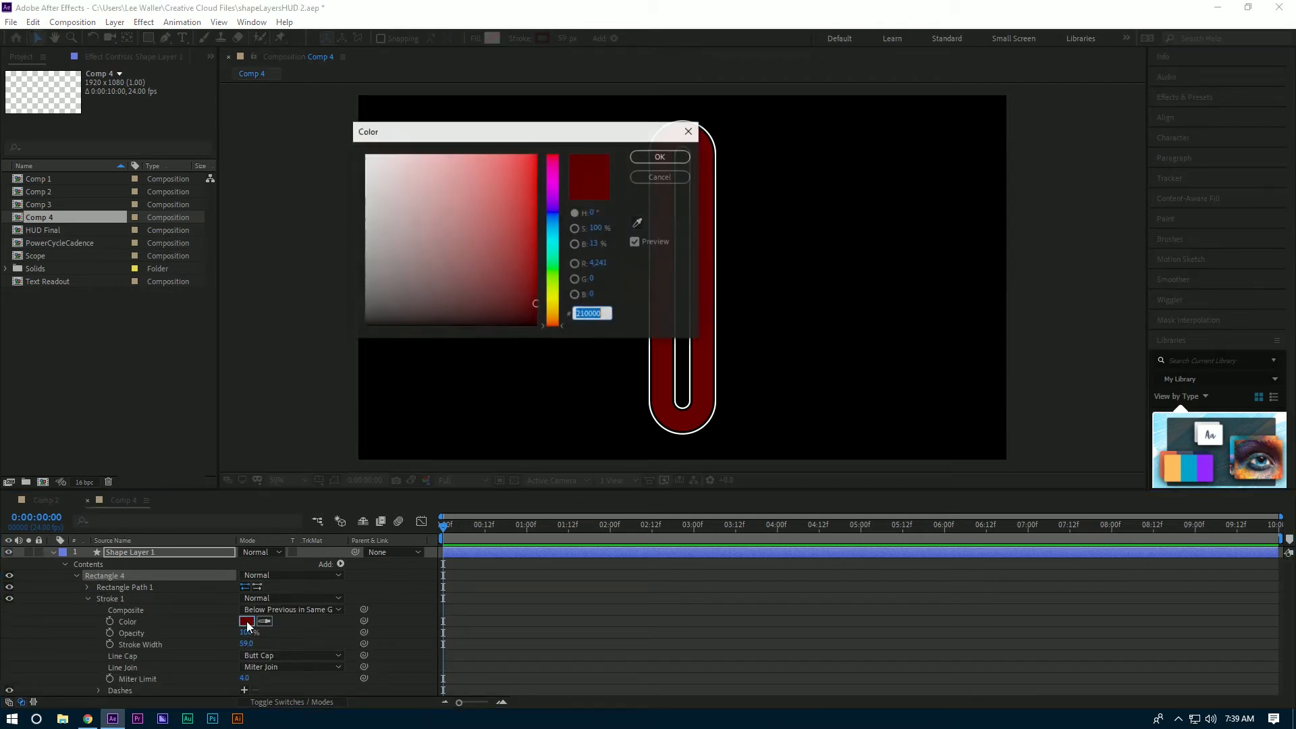
click(536, 180)
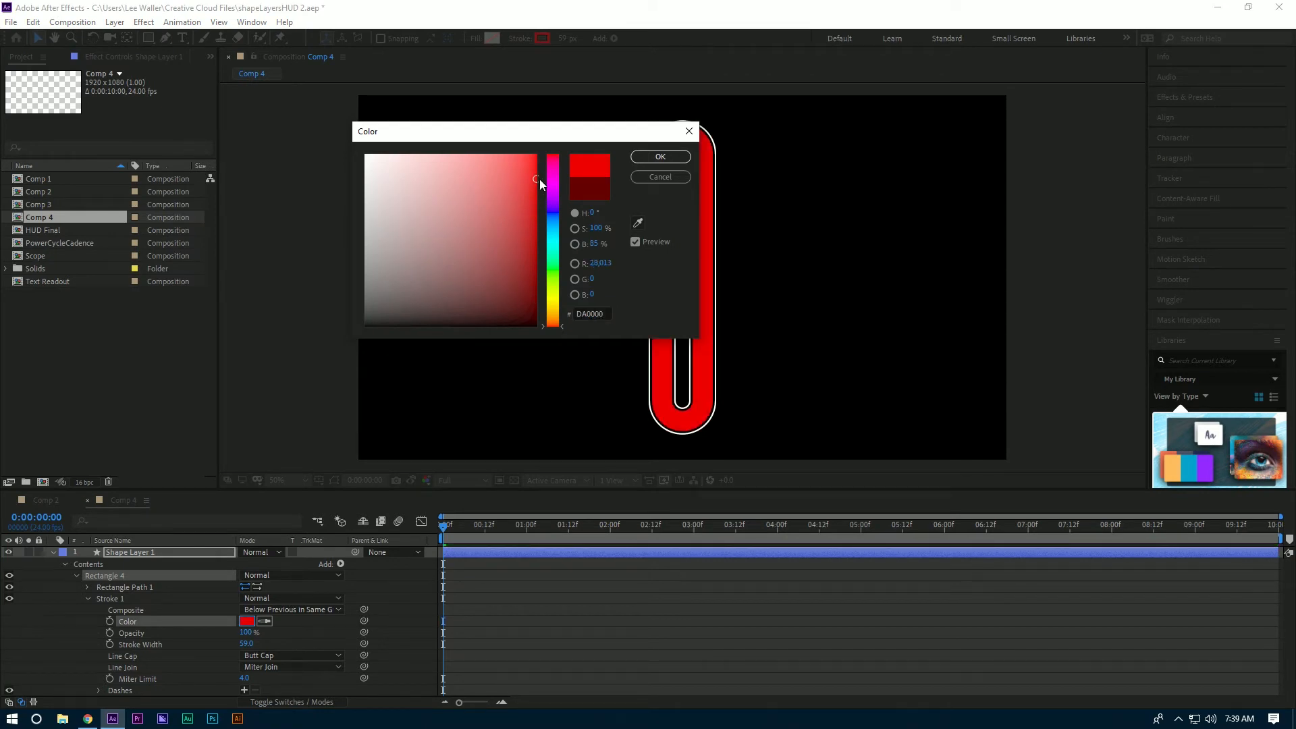
click(669, 155)
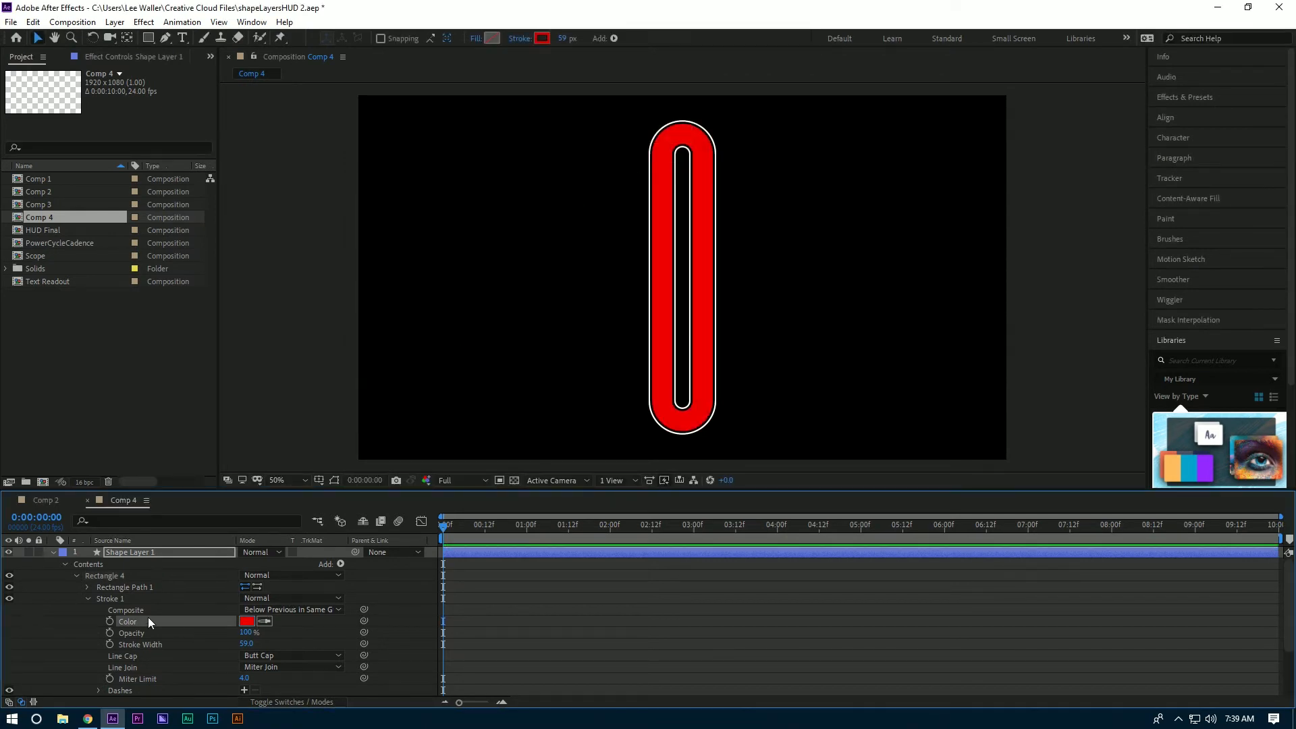
click(88, 598)
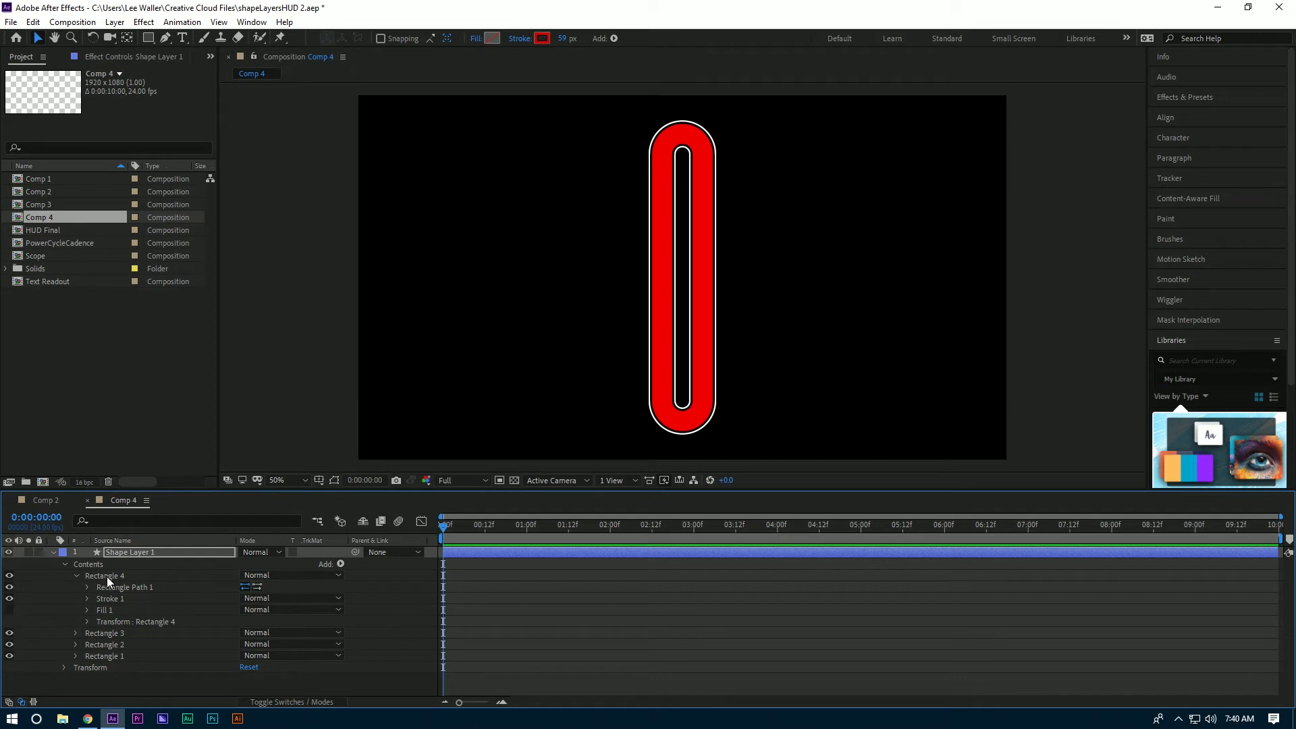
Step: Add Trim Paths to Rectangle 4 and expand its properties
click(107, 576)
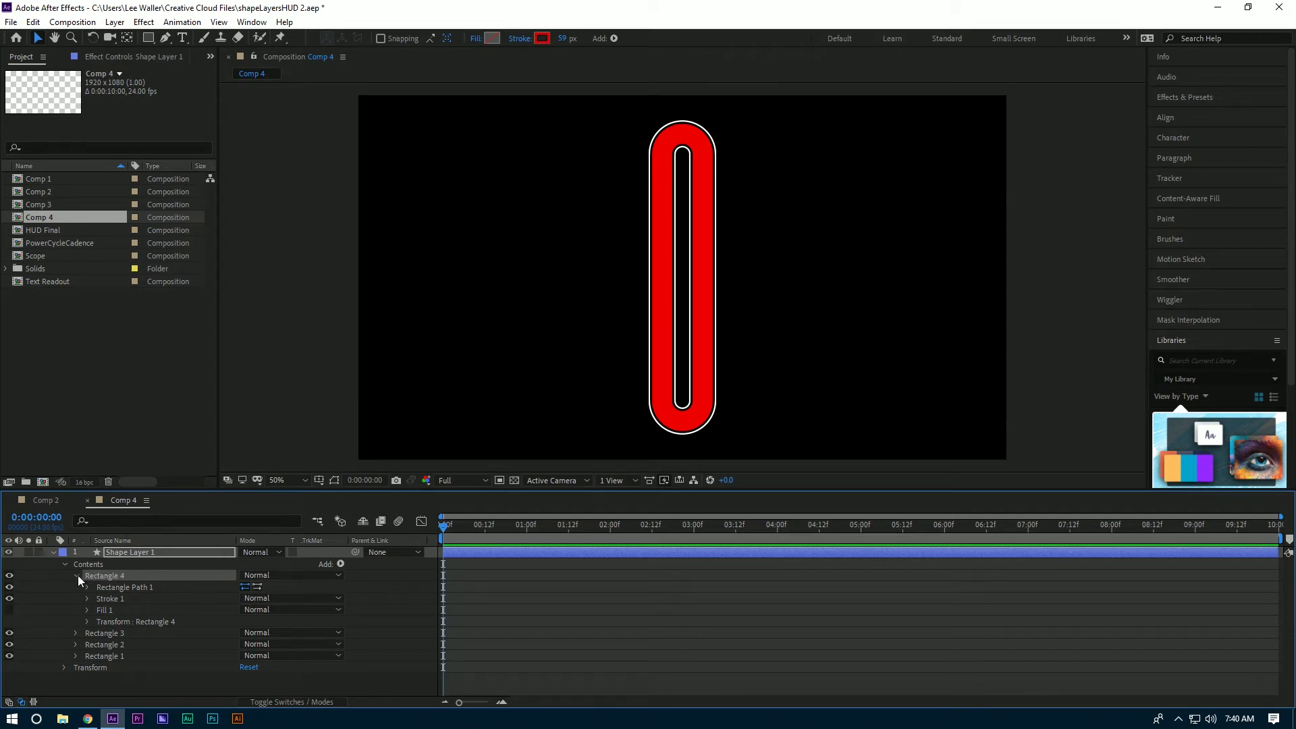
click(341, 564)
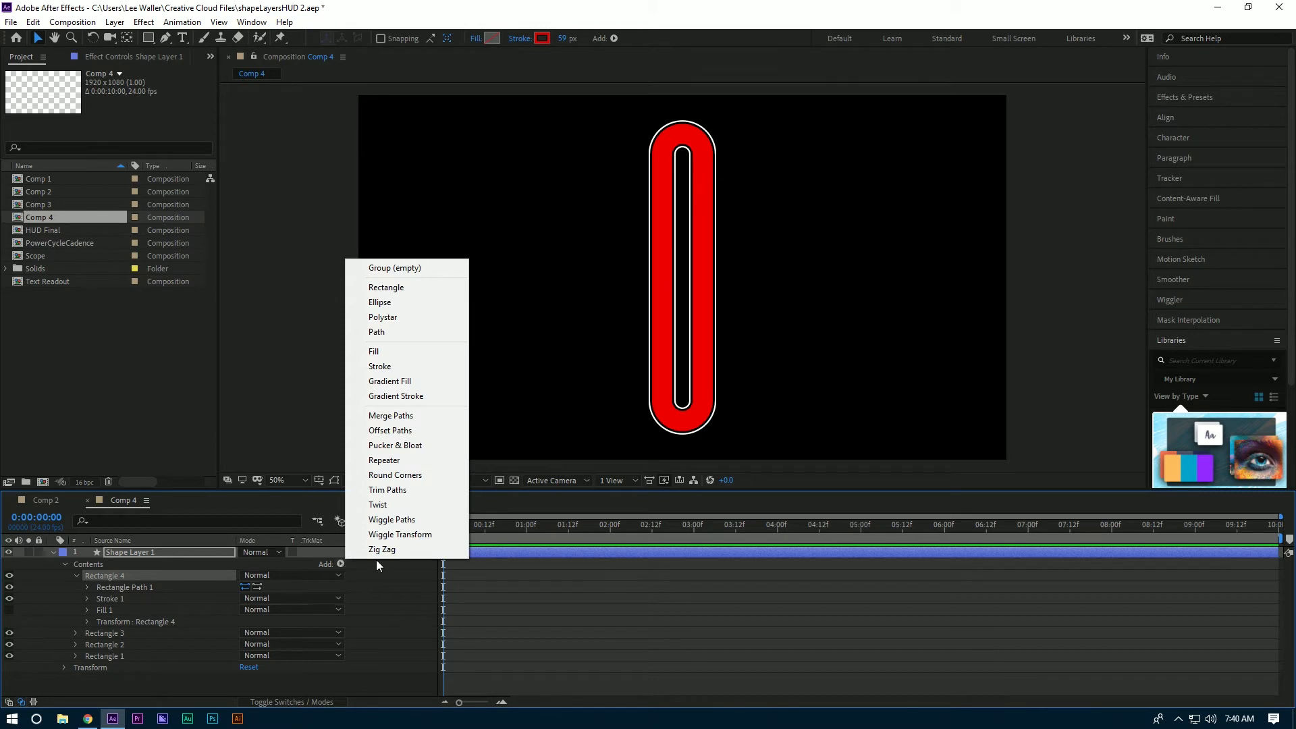
click(412, 490)
click(87, 598)
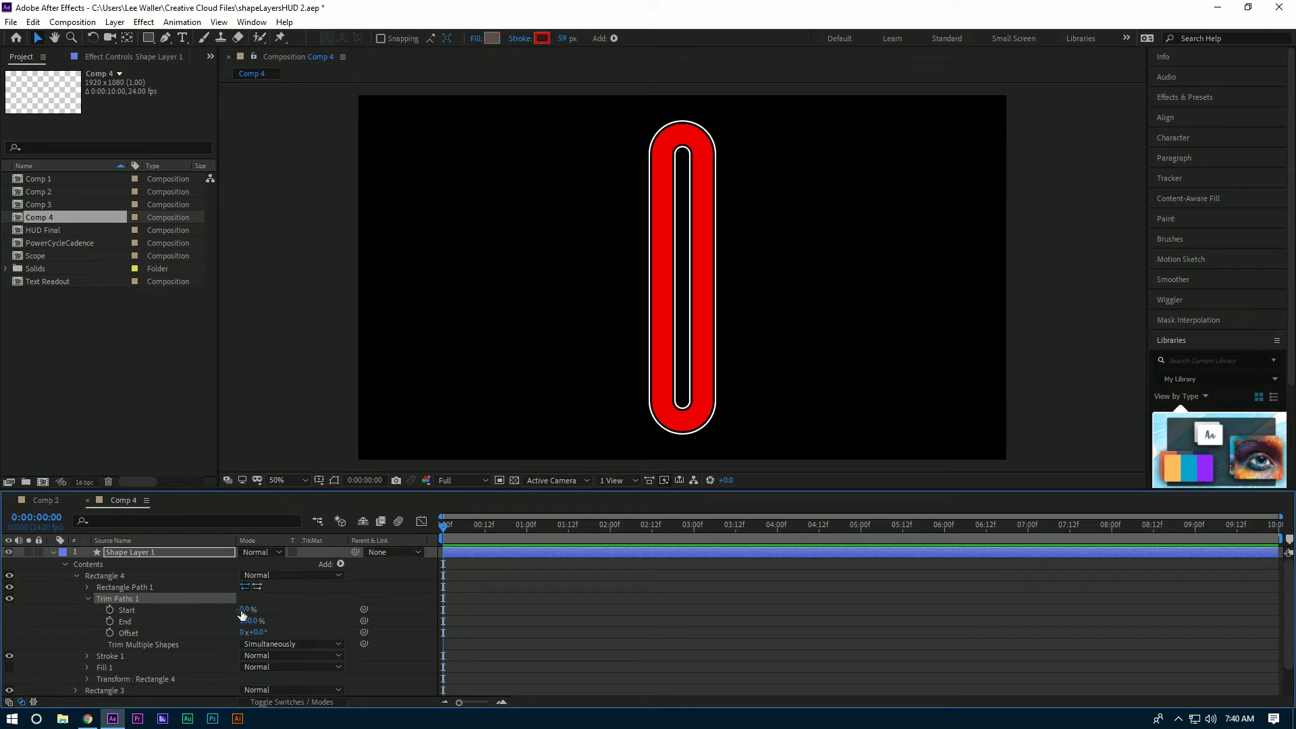
Step: Try out the Start and End values of Rectangle 4's Trim Paths, restoring them to 0% and 100%
mouse_move(242, 614)
mouse_down()
mouse_move(305, 603)
mouse_move(251, 608)
mouse_up()
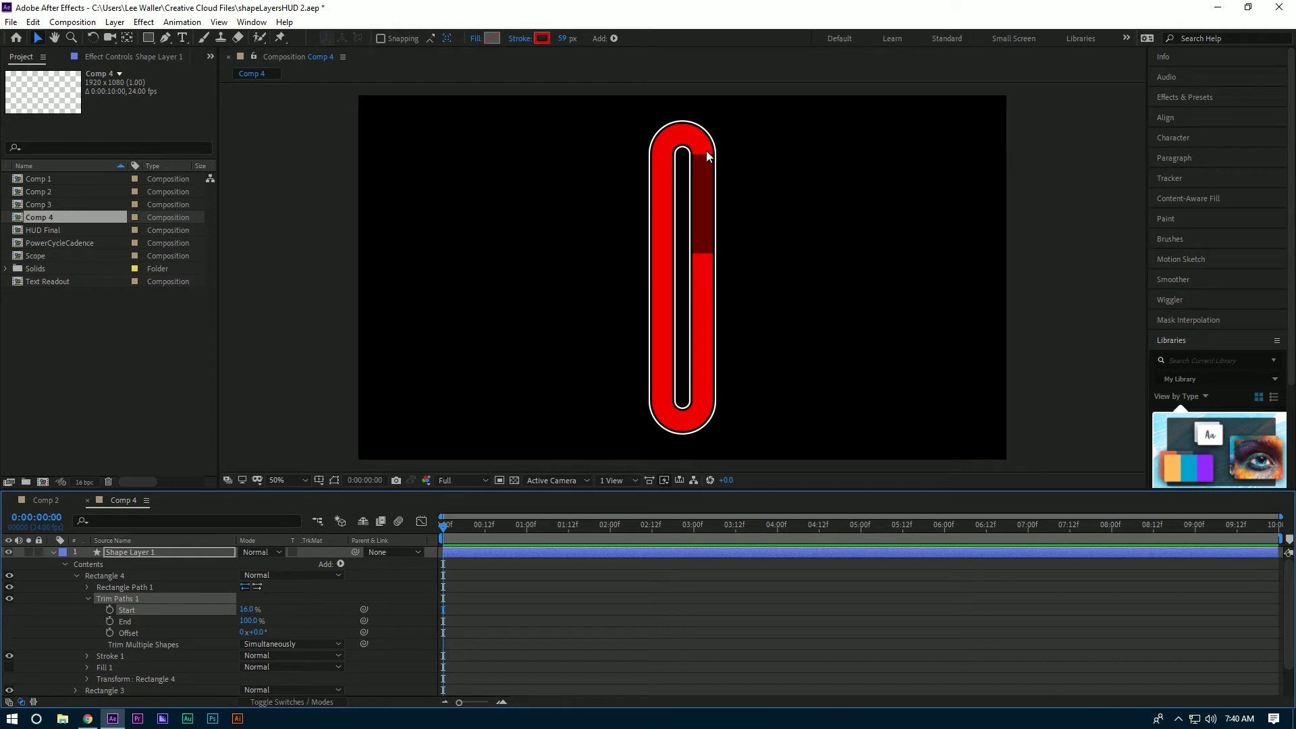
drag(247, 609, 172, 607)
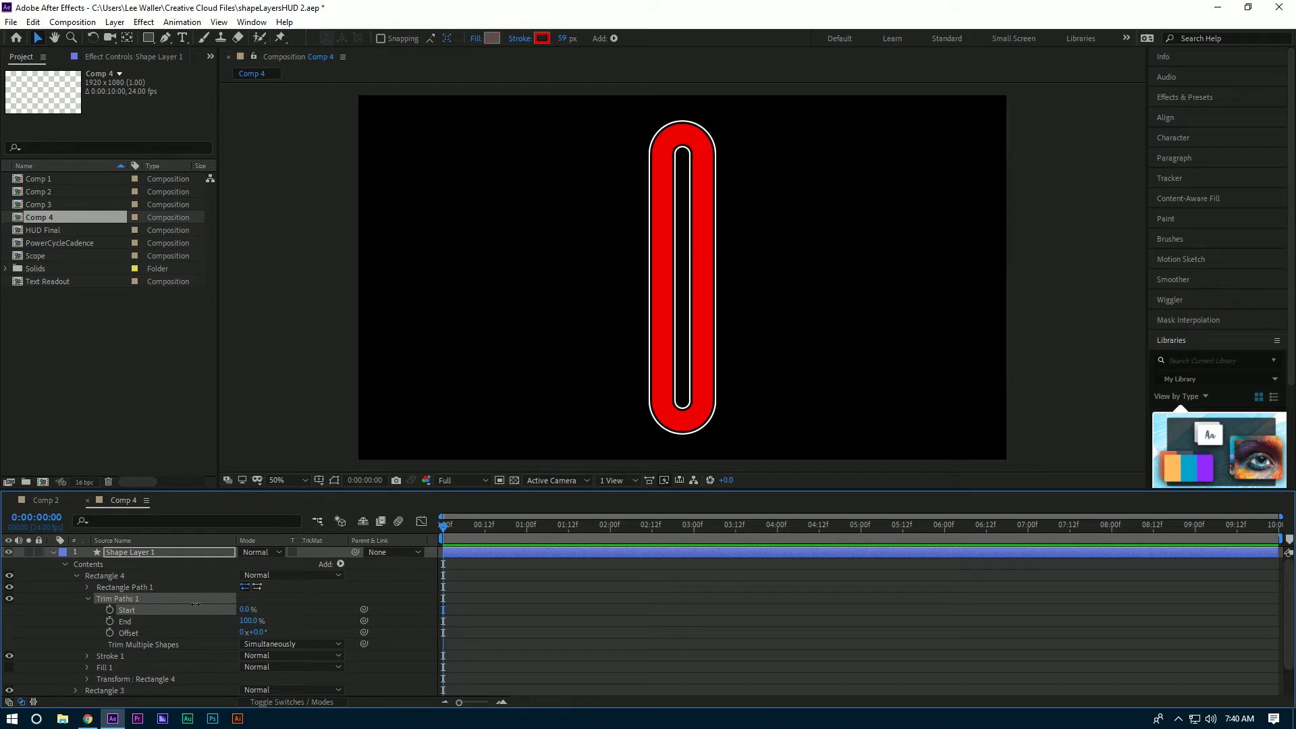
drag(248, 621, 193, 622)
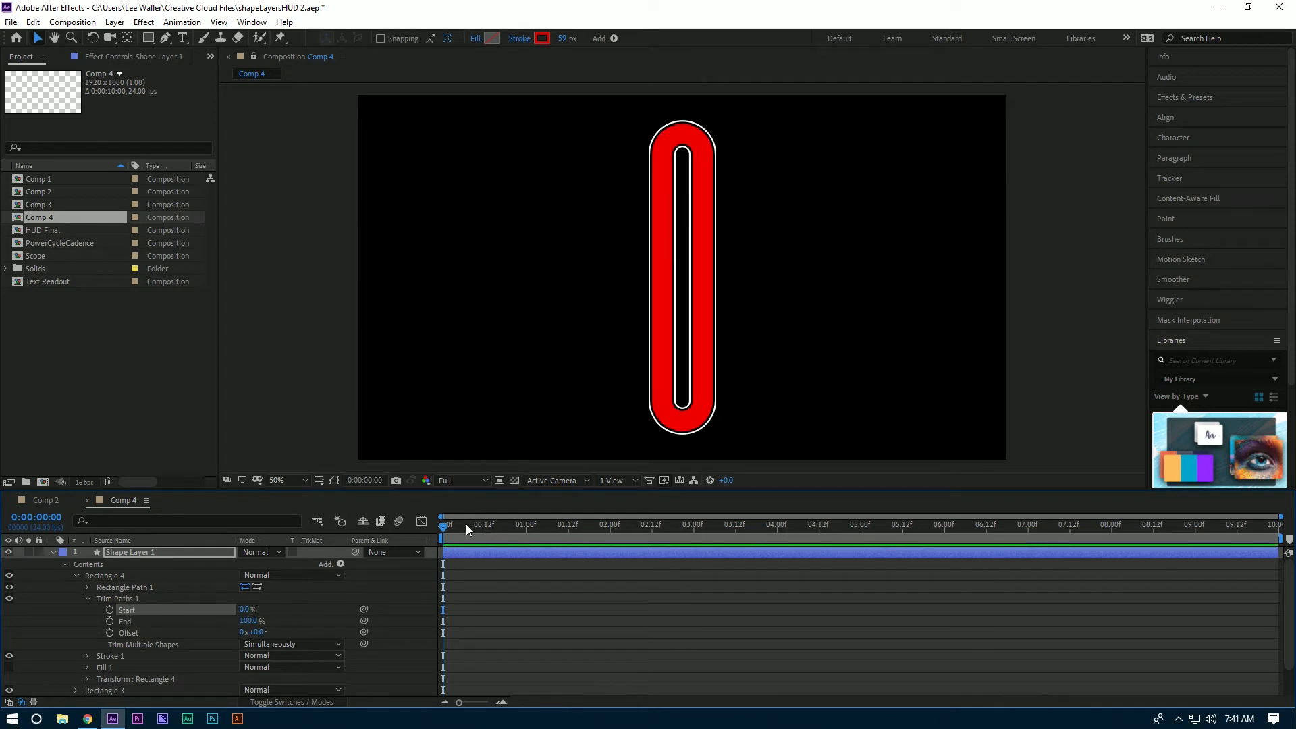
Step: Keyframe the Trim Paths Start of Rectangle 4 from 0% at 0:00 to 100% at 5:00
drag(466, 523, 425, 533)
click(109, 609)
click(860, 525)
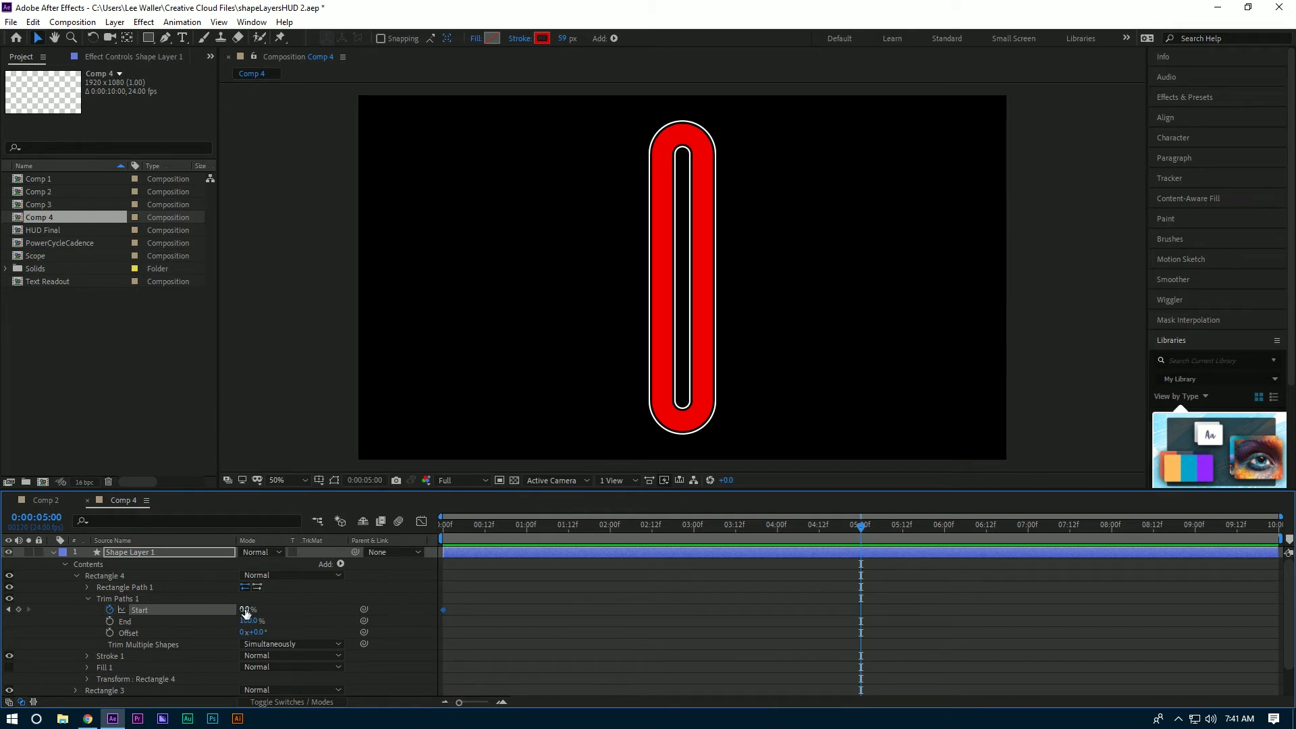
drag(243, 612, 328, 609)
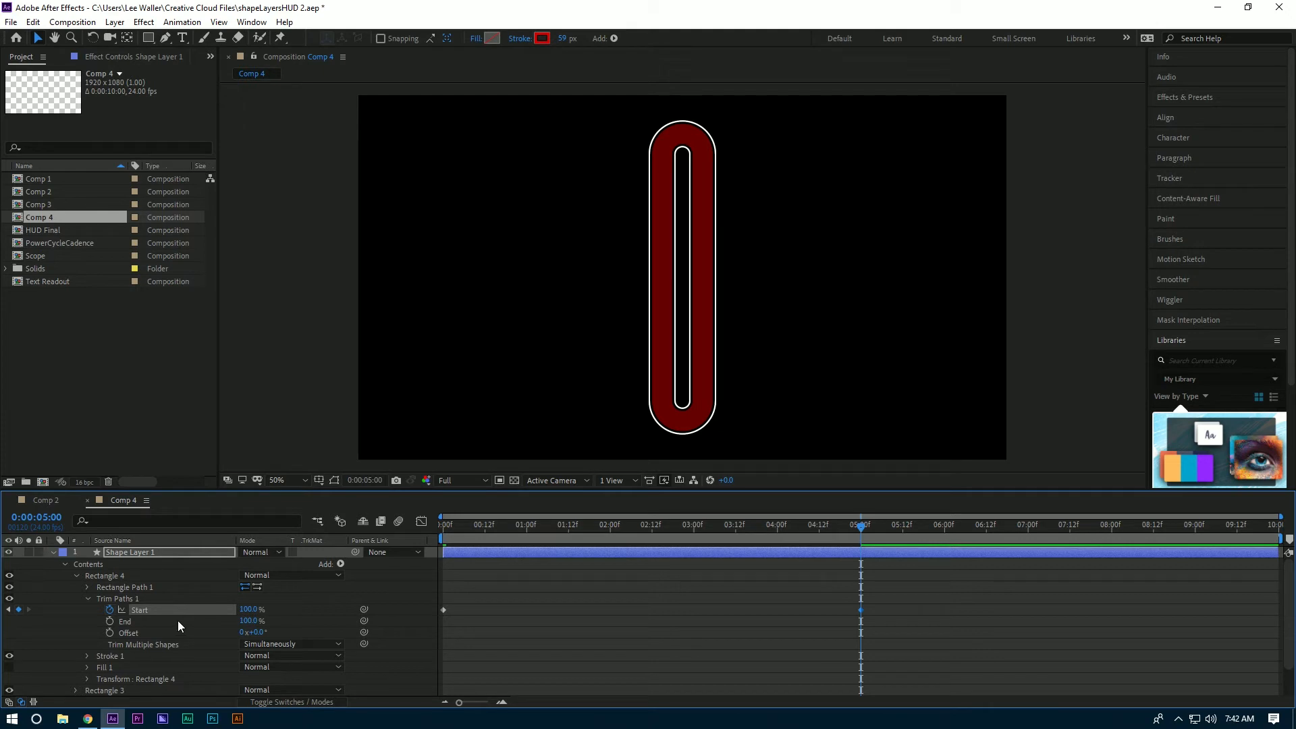
Step: Keyframe the Trim Paths End of Rectangle 4 from 0% at 5:00 to 100% at 9:23 and preview from the start
click(111, 621)
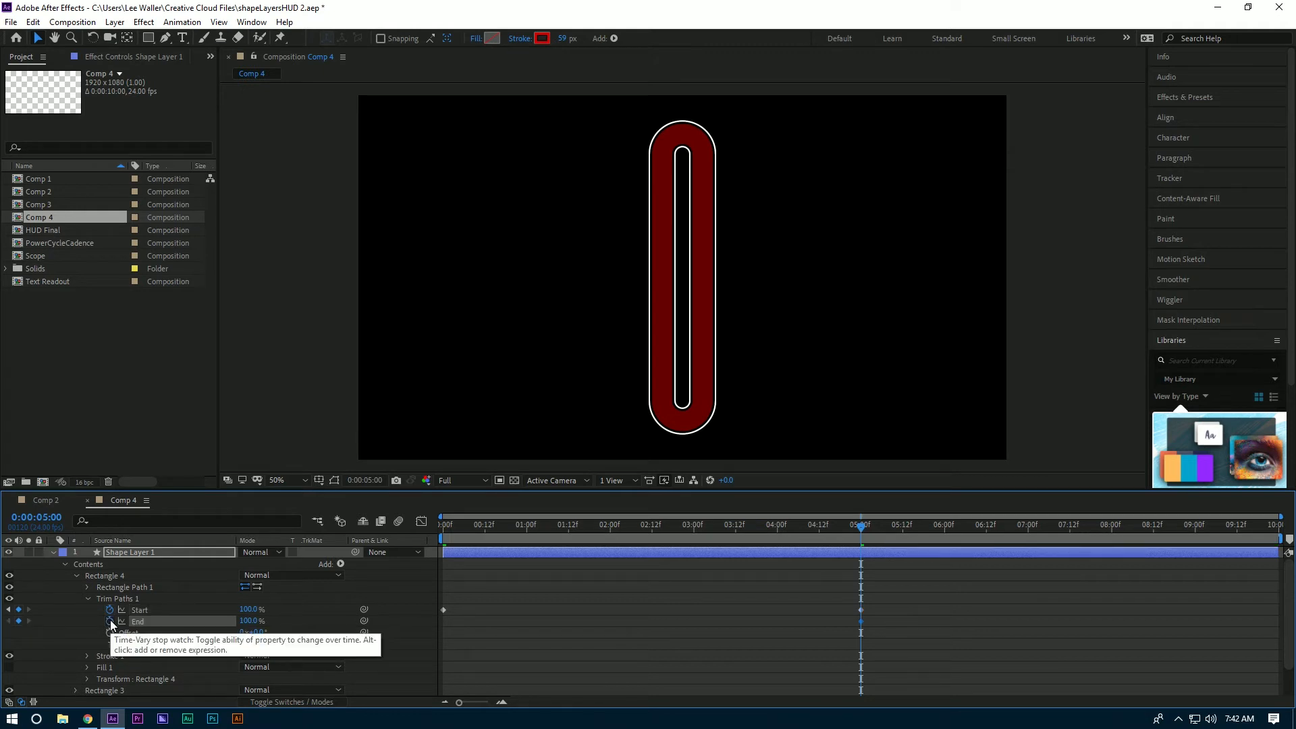
drag(247, 620, 177, 629)
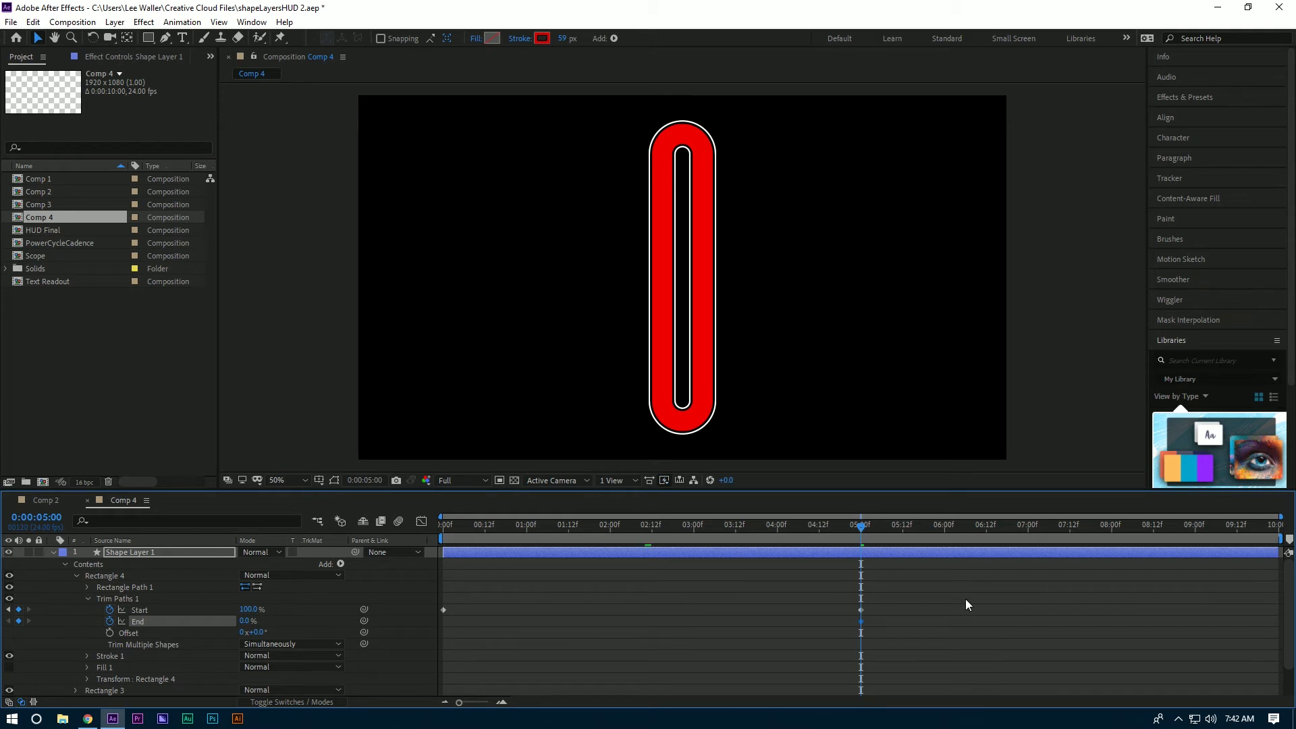
drag(1197, 536, 1274, 536)
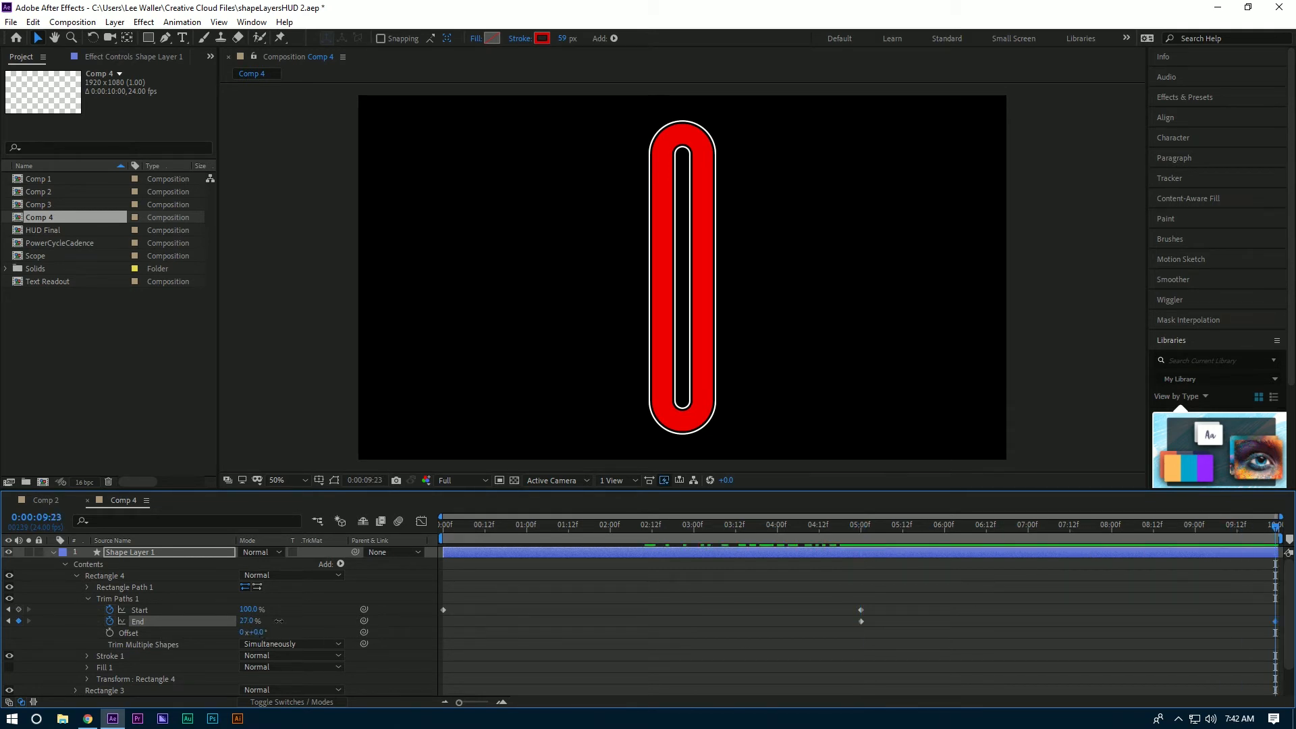
drag(246, 620, 386, 615)
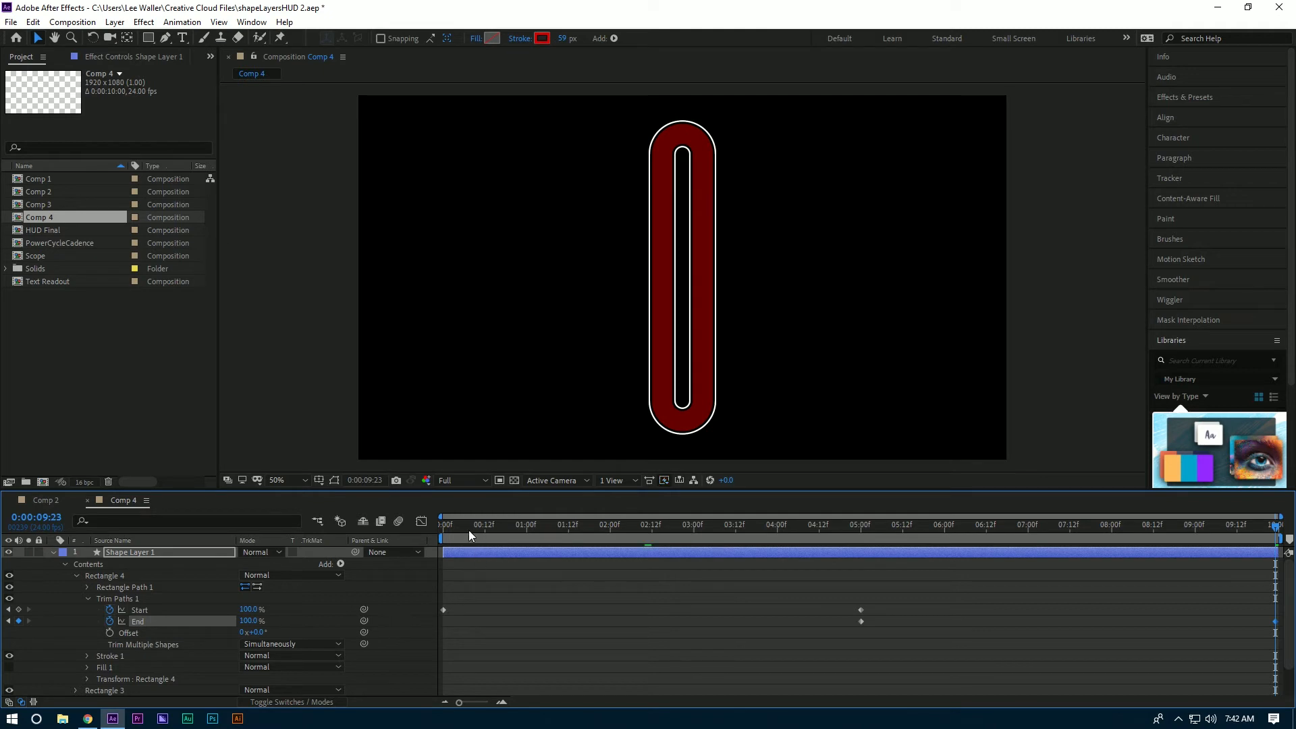
key(Home)
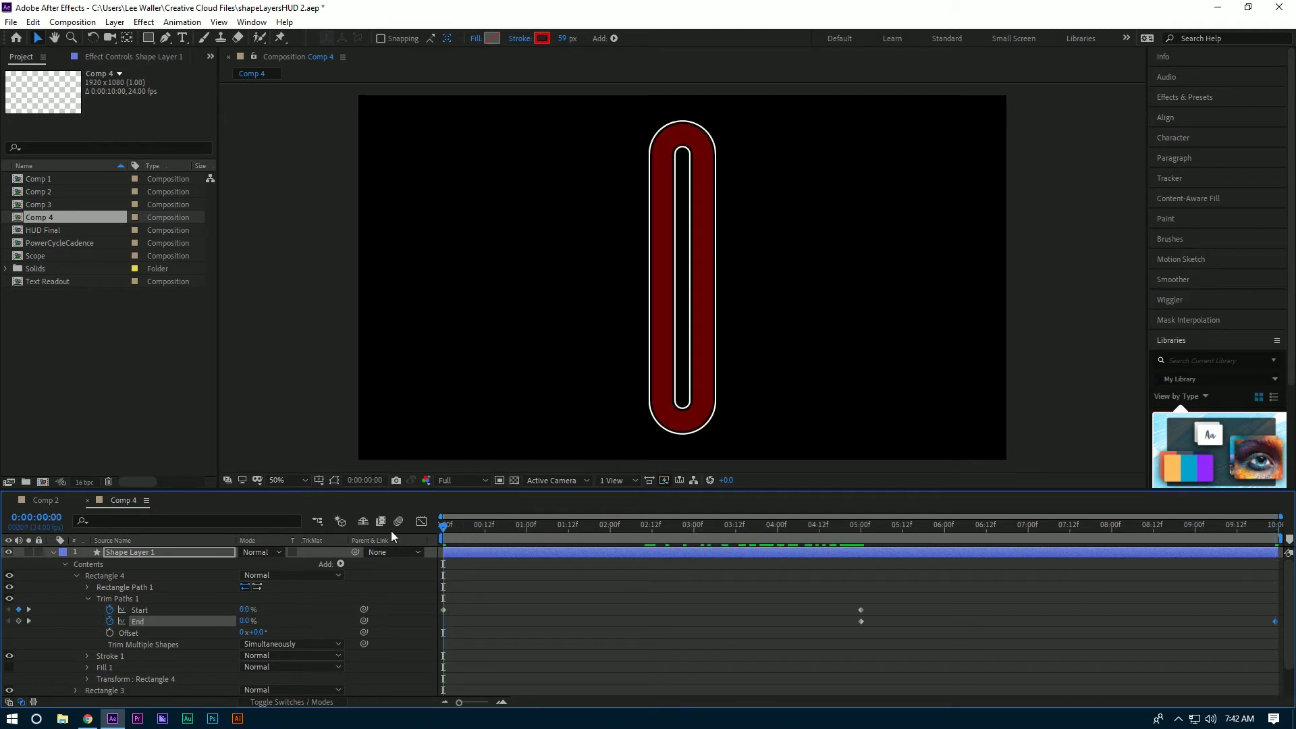
key(space)
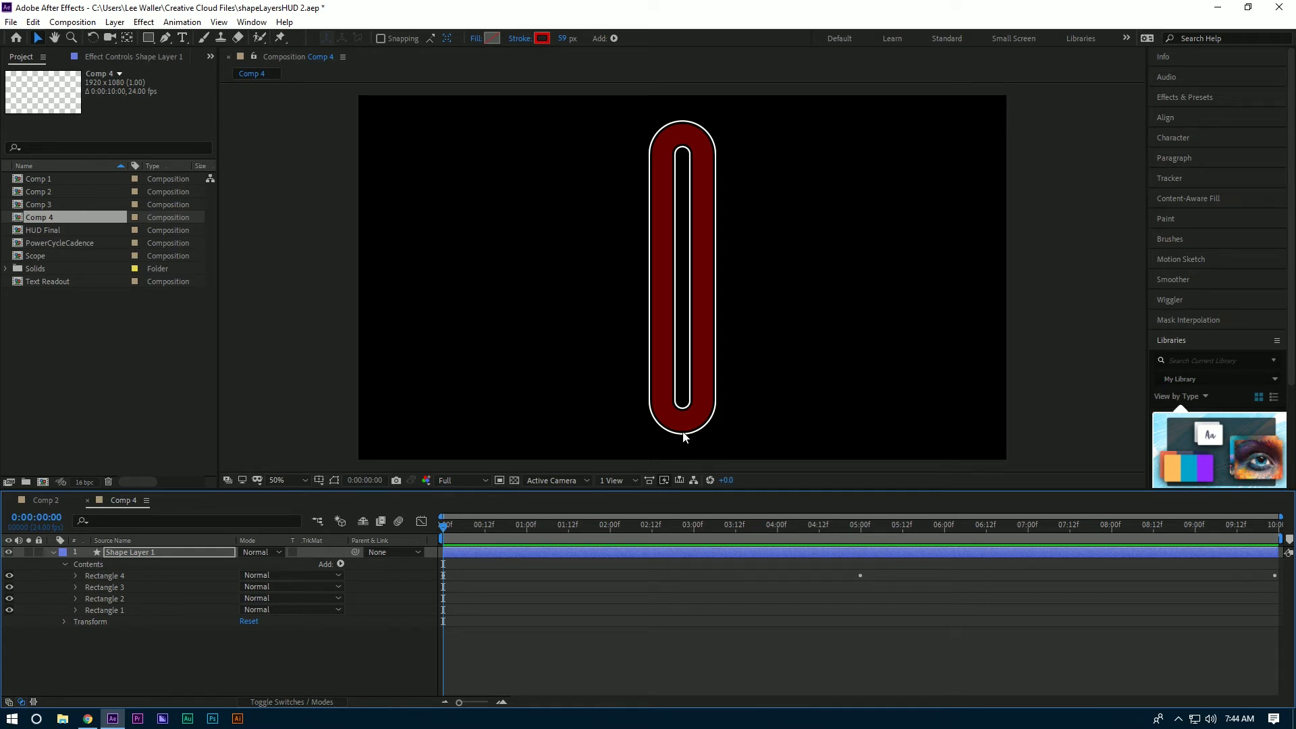
Step: Duplicate Rectangle 2 and move the copy above Rectangle 4 in the shape layer's contents
click(101, 601)
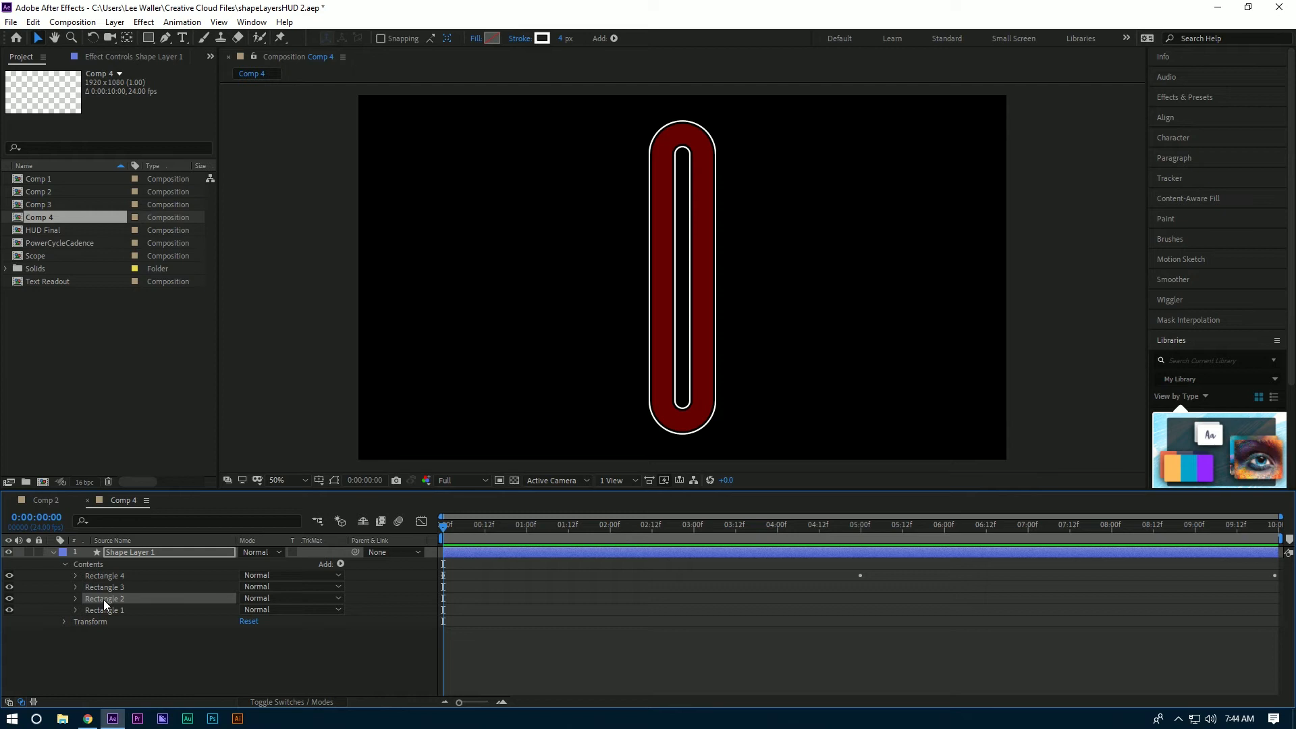
key(ctrl+d)
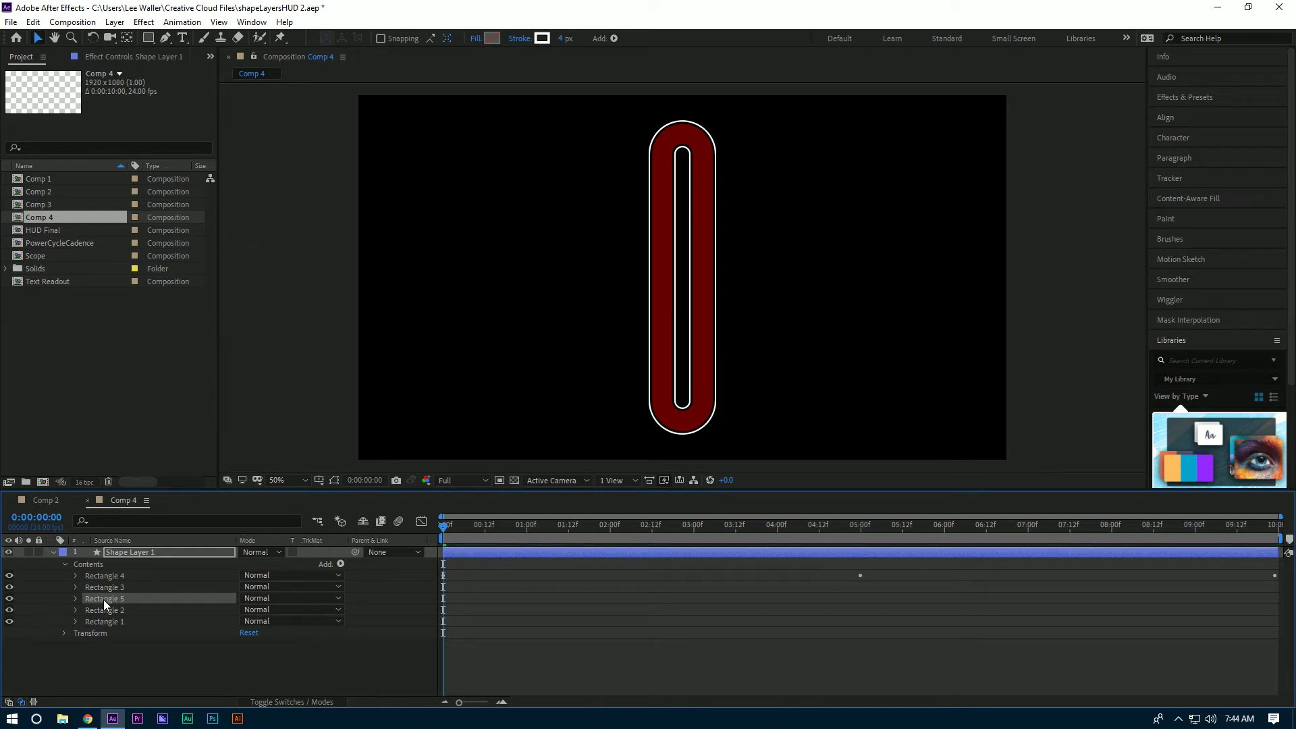
drag(103, 599, 104, 569)
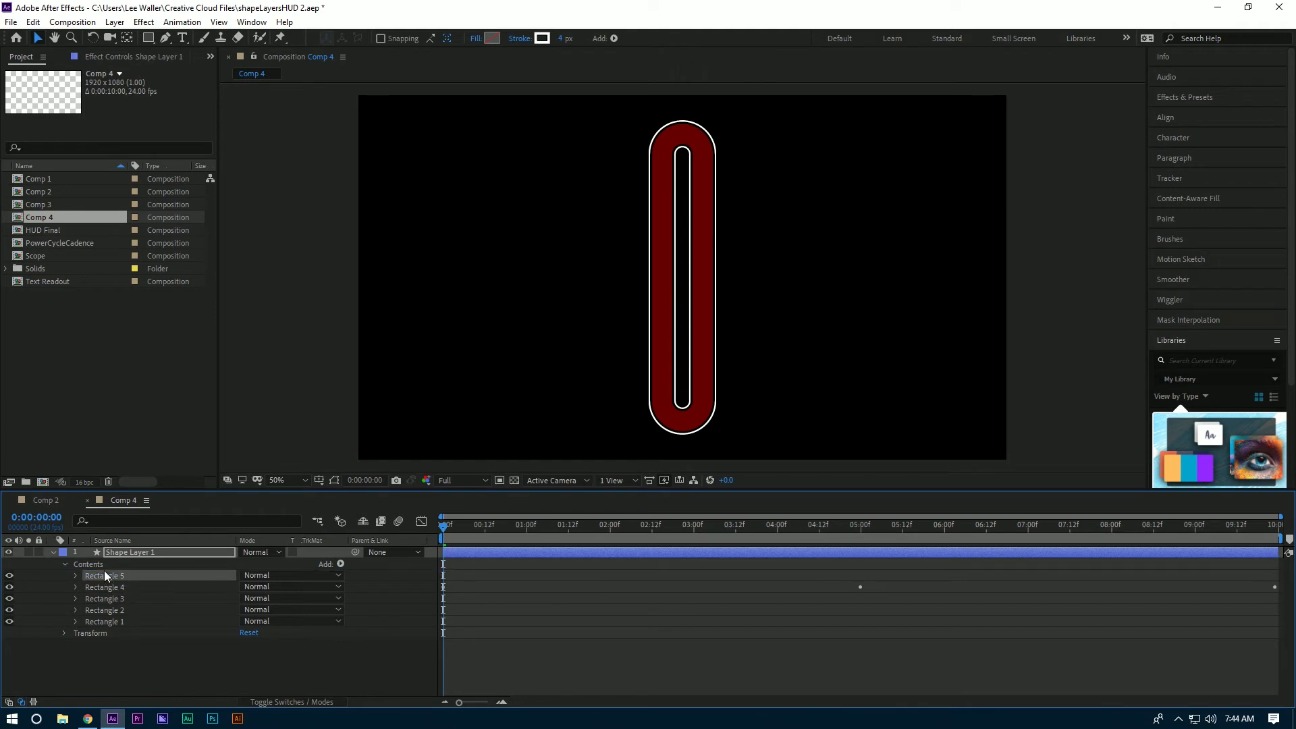
Step: Set the Offset Paths amount of Rectangle 5 to 70
click(75, 575)
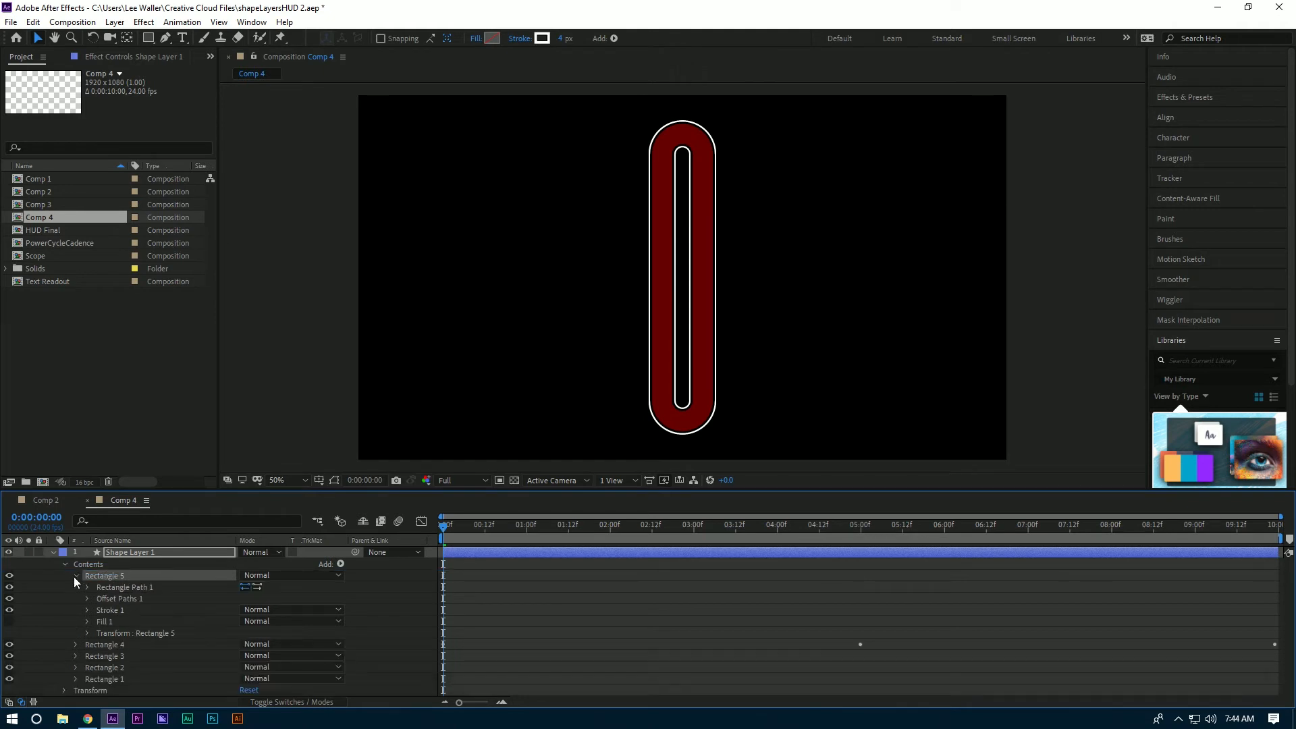
click(107, 598)
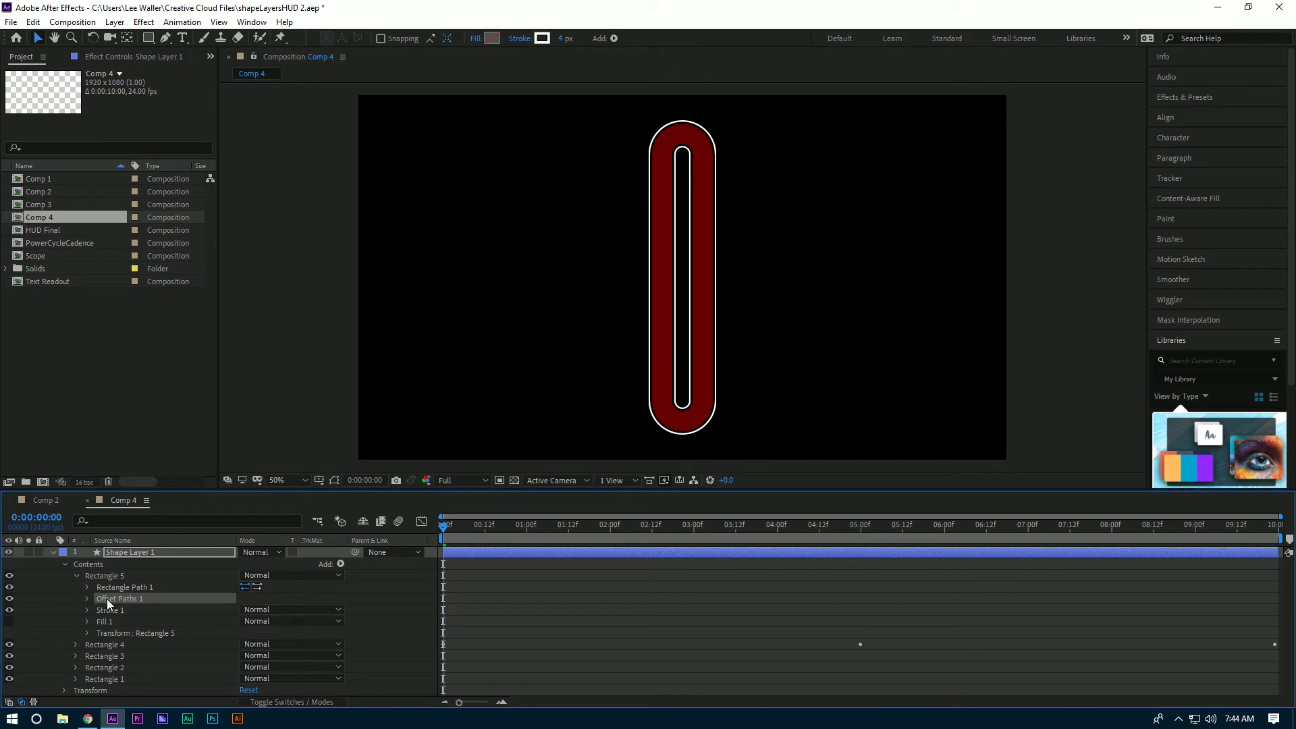
click(88, 598)
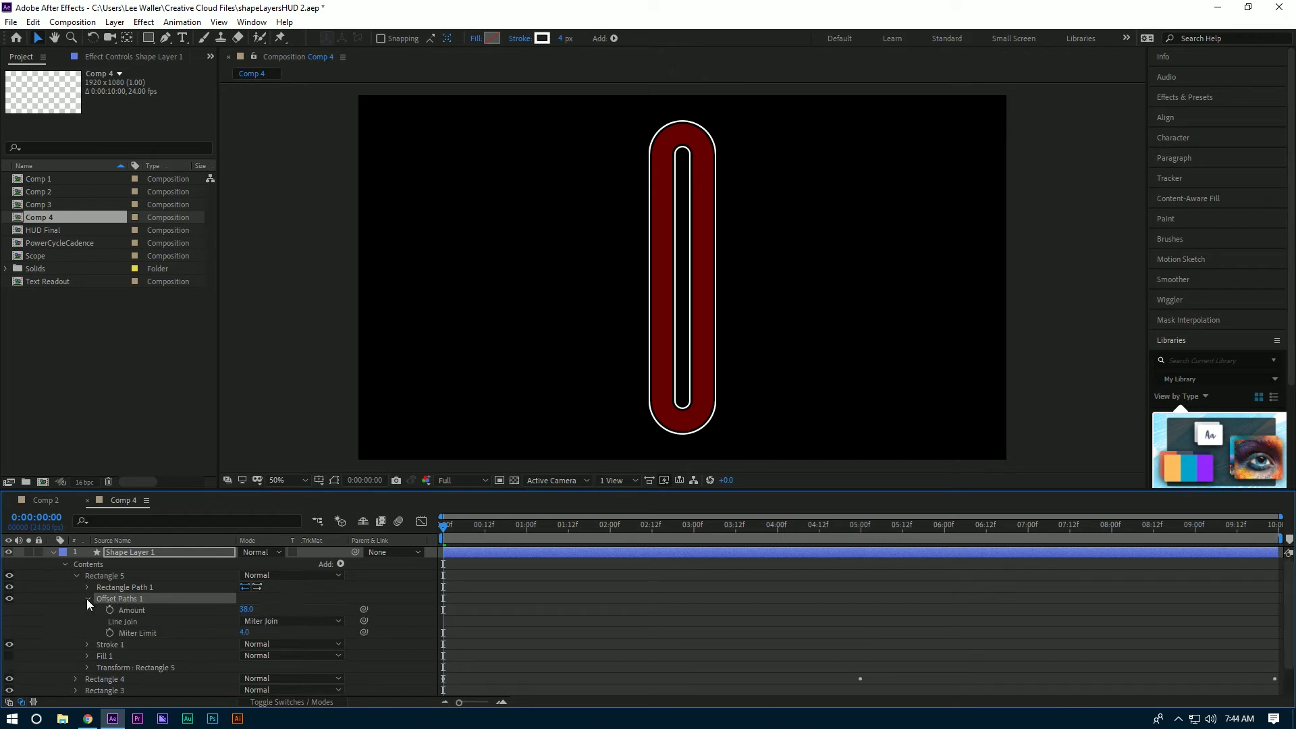
click(247, 609)
text(70)
key(Return)
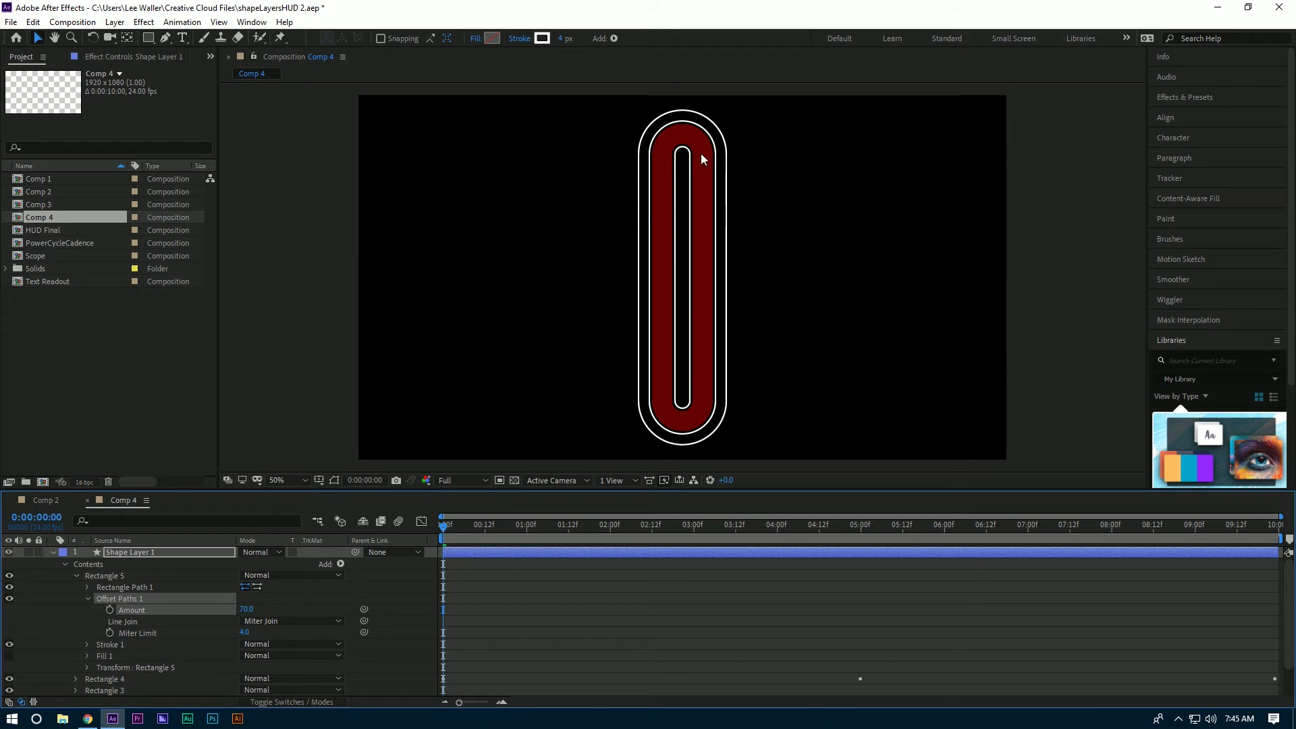
Step: Add Trim Paths to Rectangle 5 with Start 60% and End 40%, and collapse the group
click(105, 577)
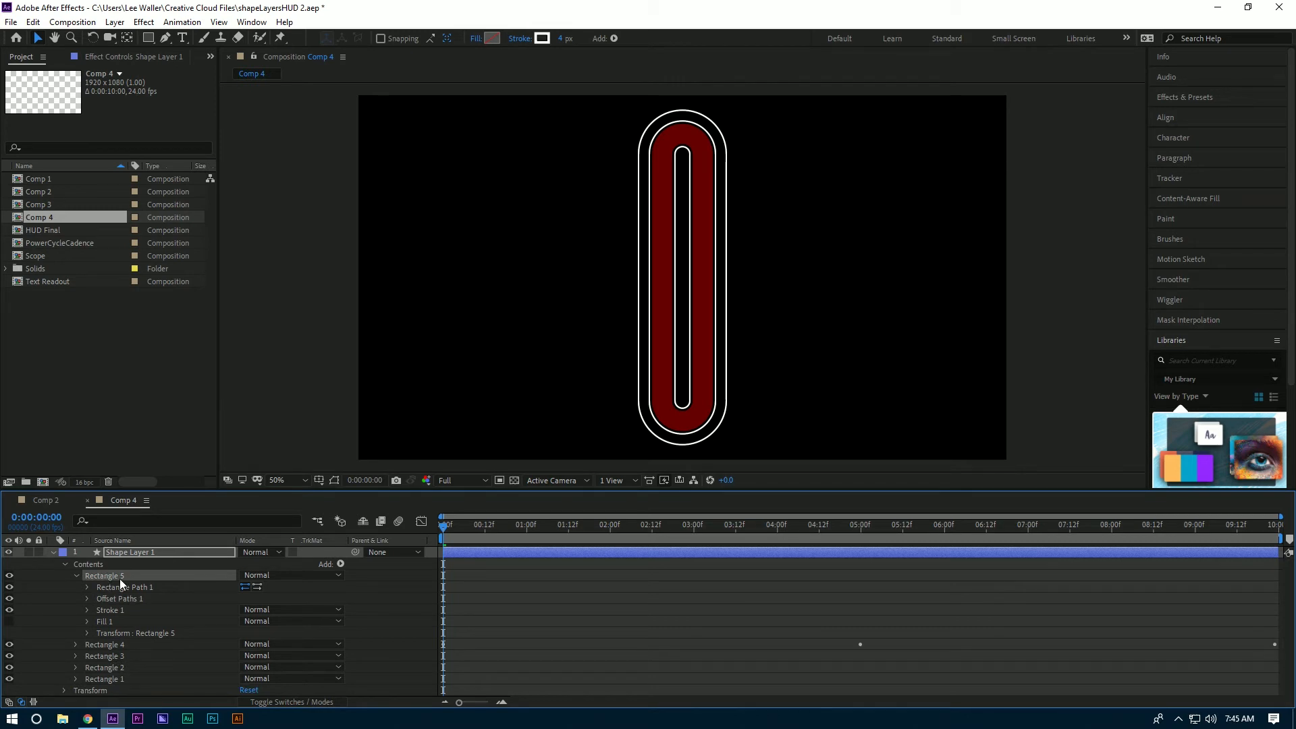
click(341, 564)
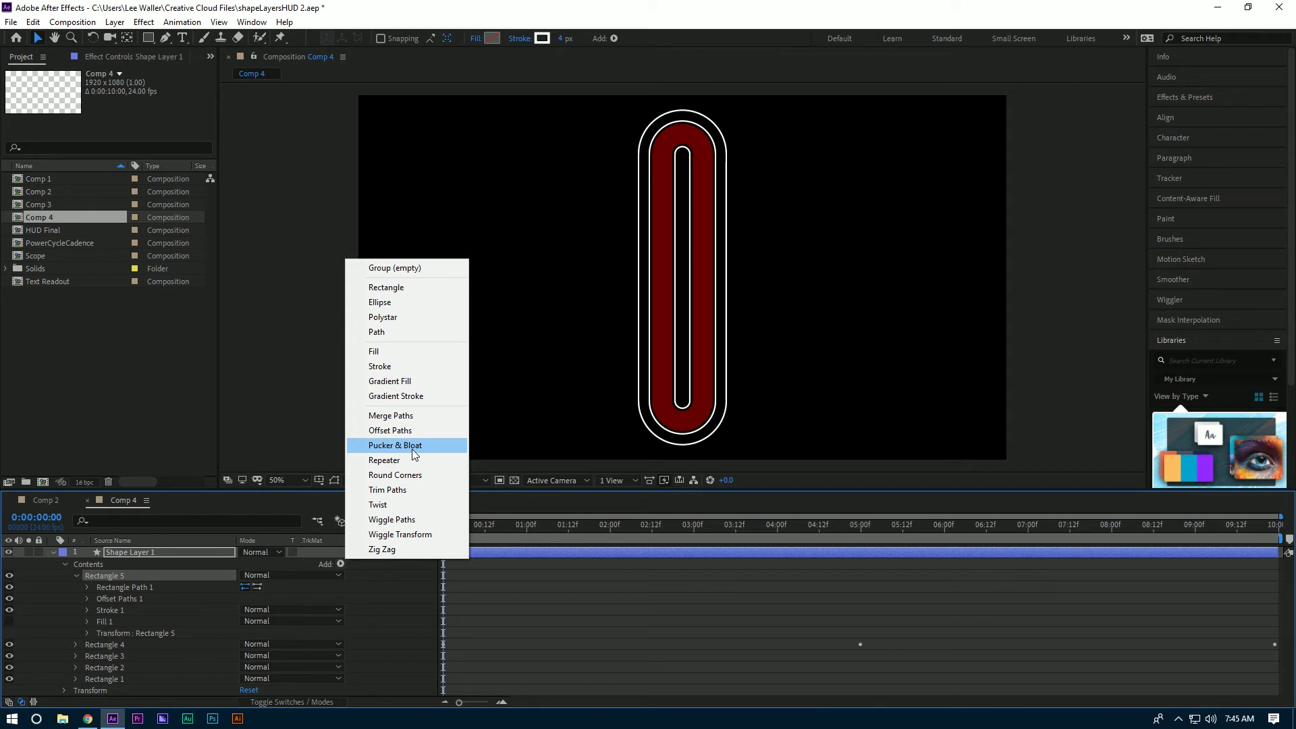
click(411, 493)
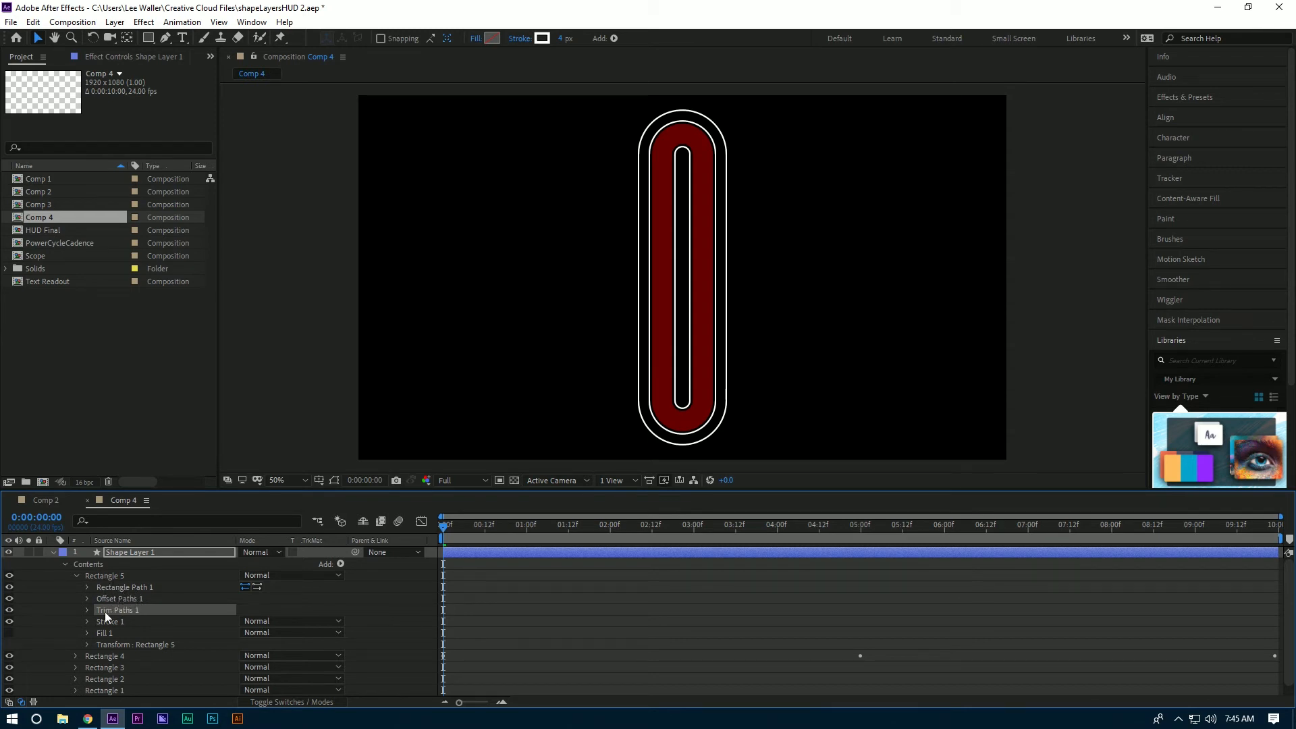
click(87, 609)
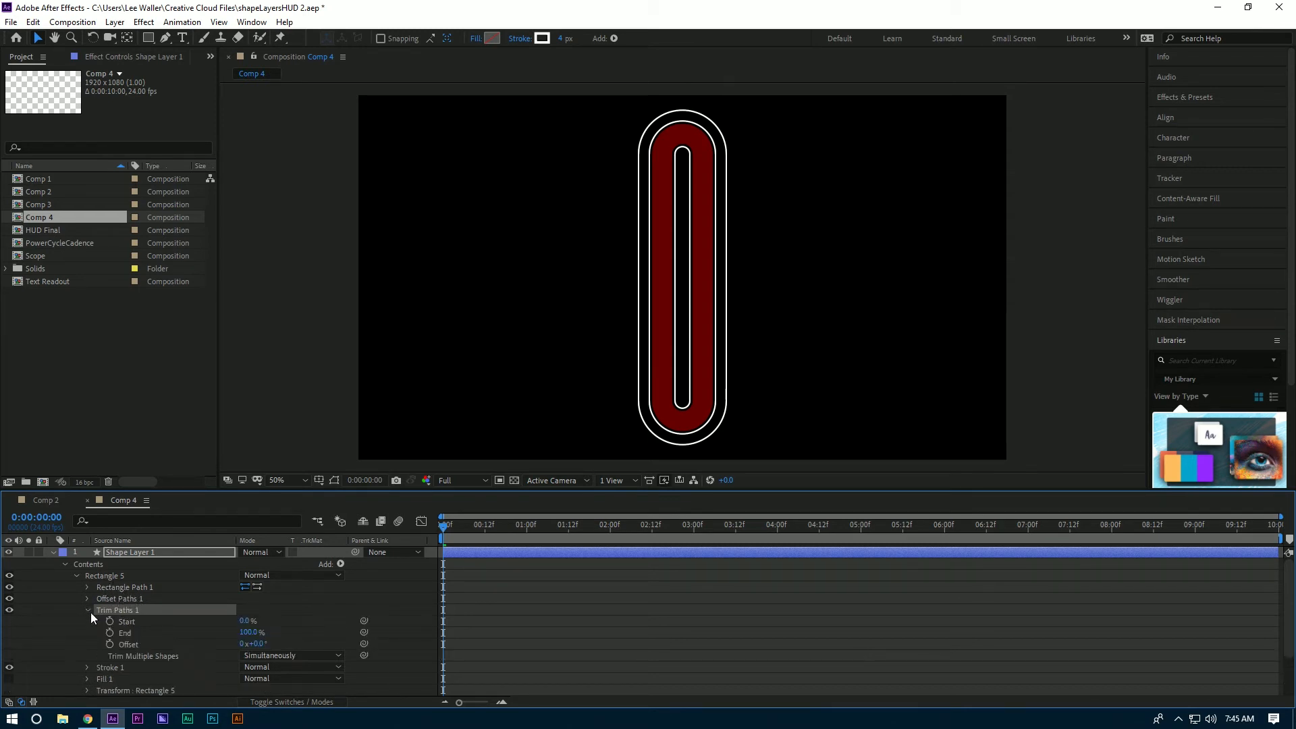
click(244, 621)
text(60)
key(Return)
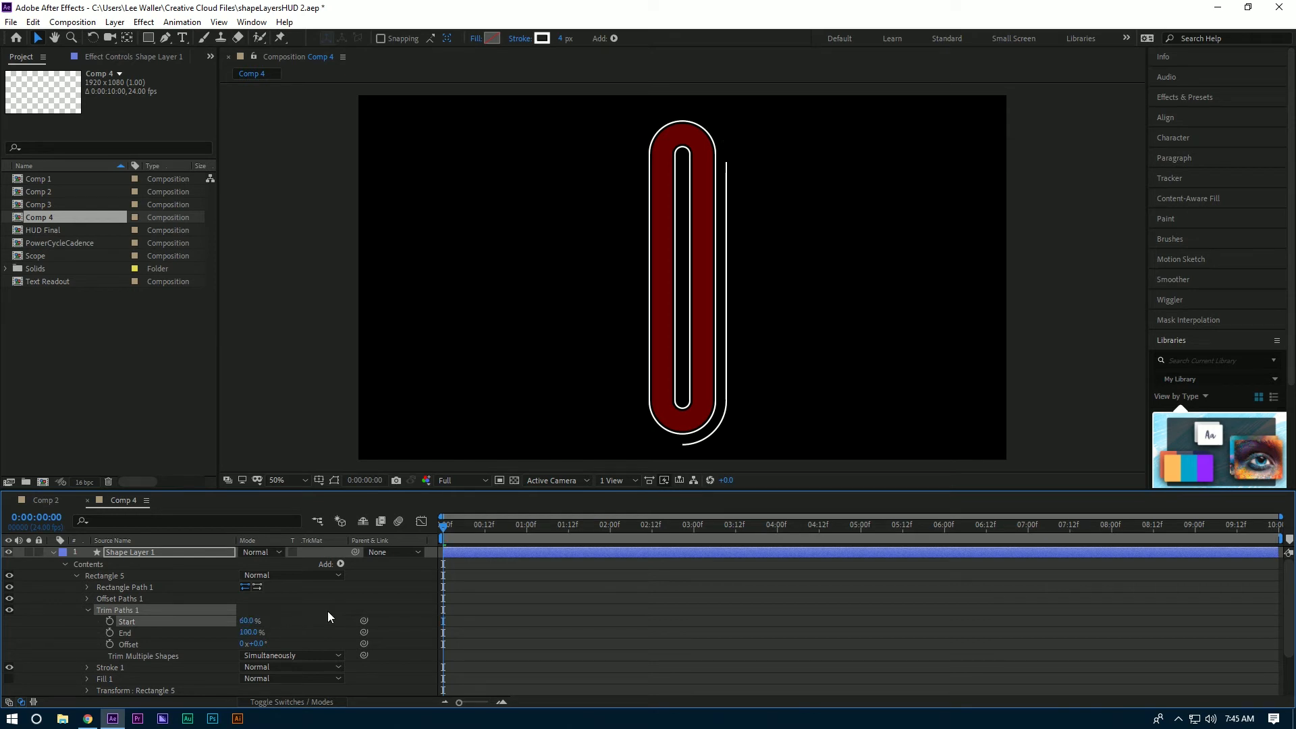
click(249, 633)
text(40)
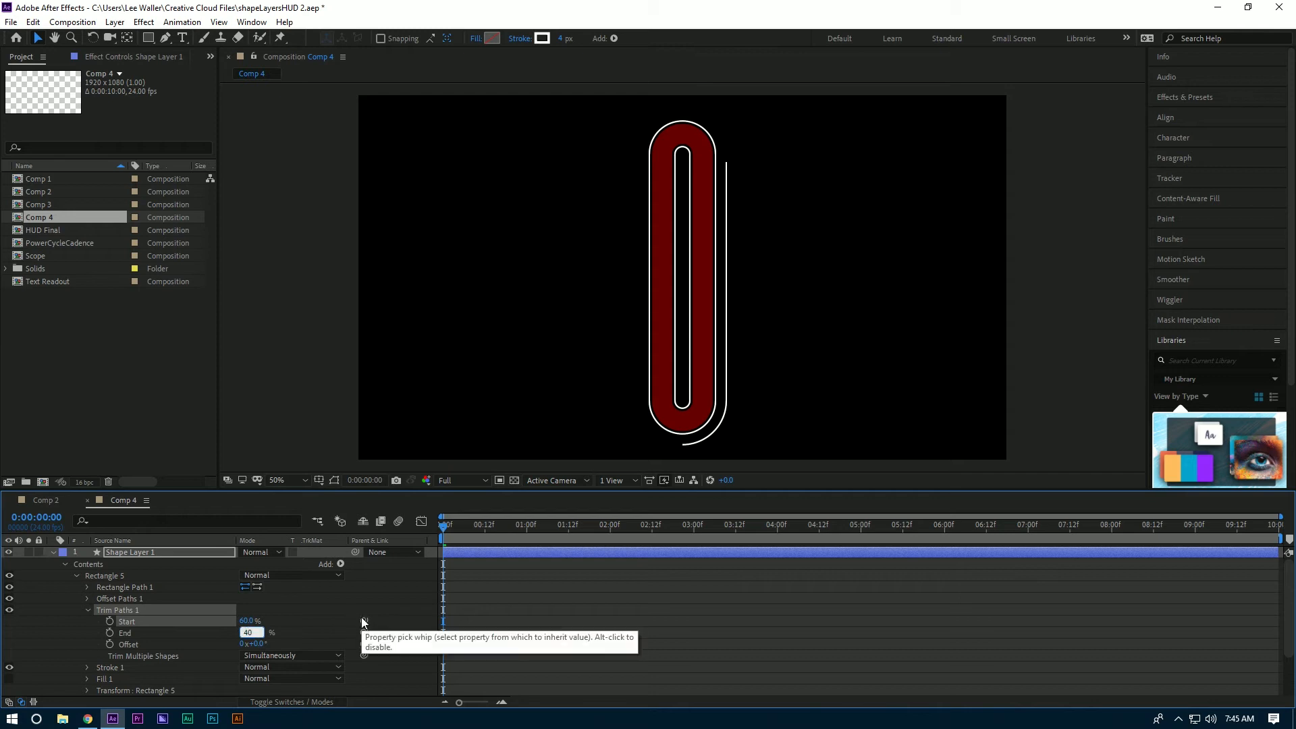
key(Return)
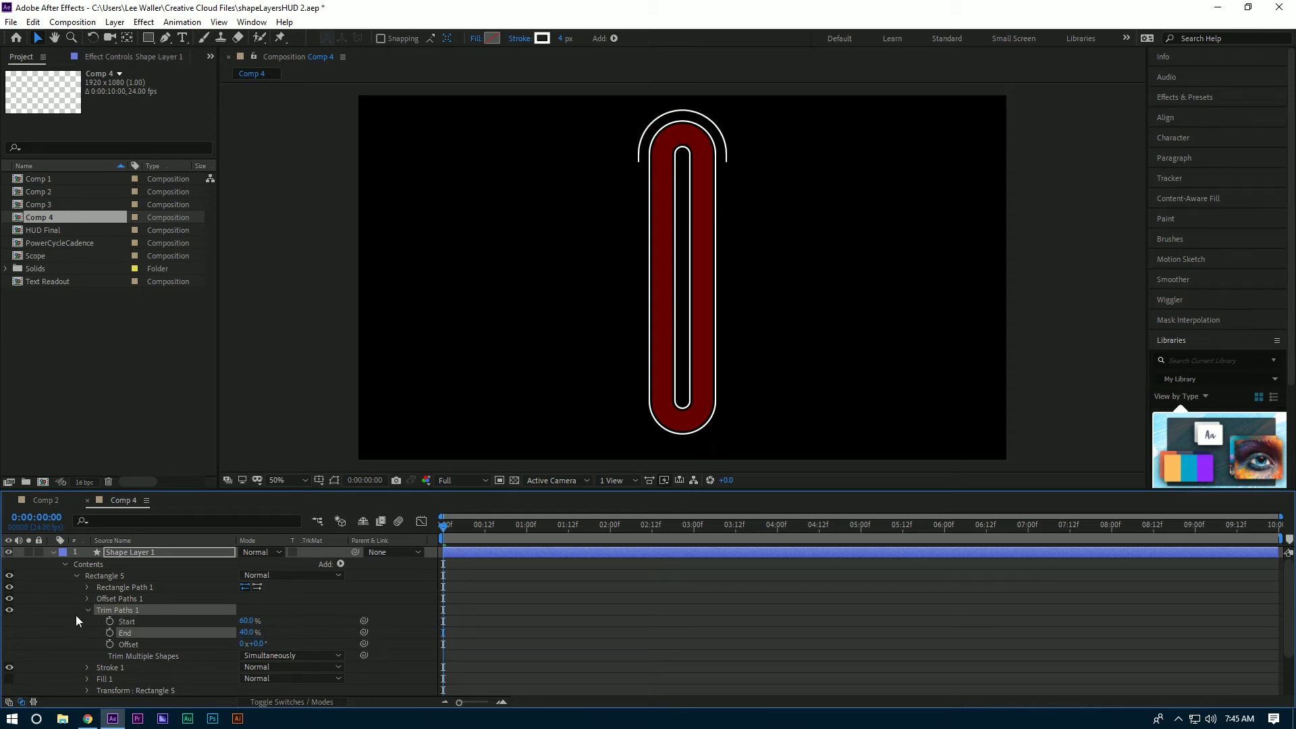
click(76, 576)
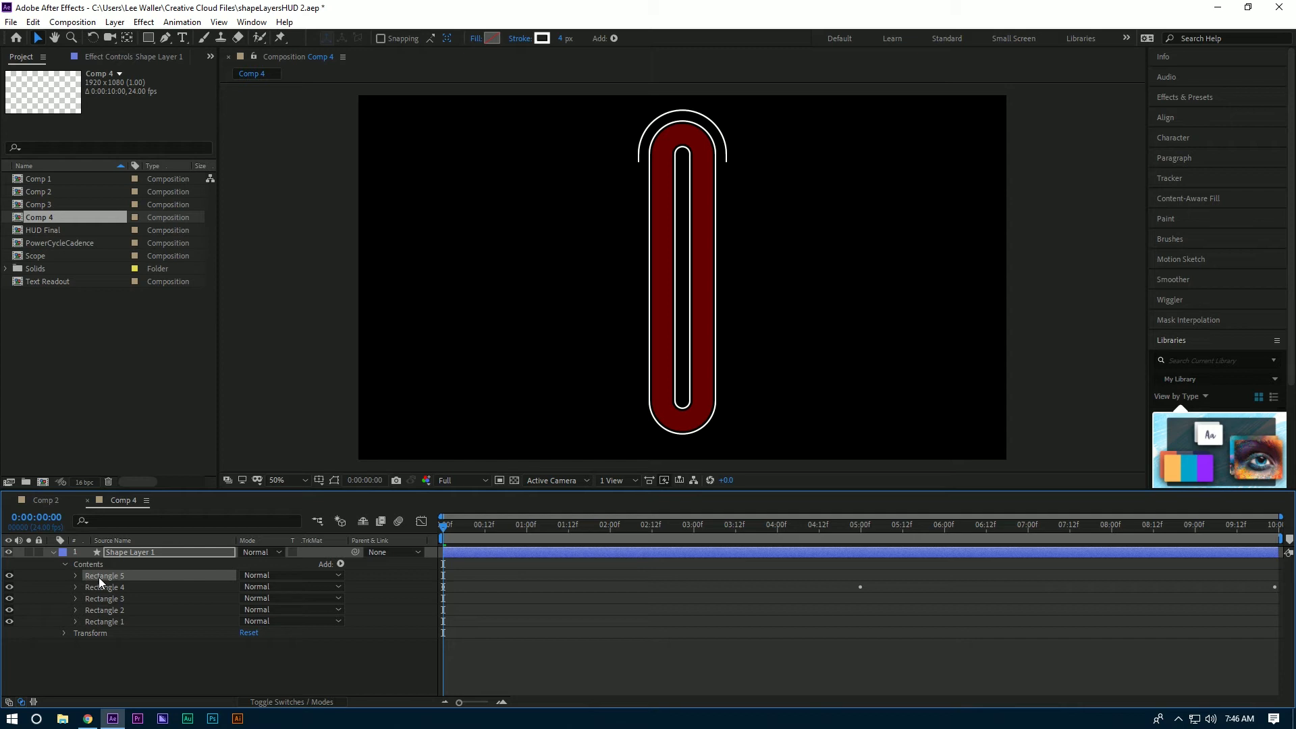
Step: Duplicate Rectangle 5, set the copy's Trim Paths Offset to 180° for the gauge's lower end, and collapse the group
key(ctrl+d)
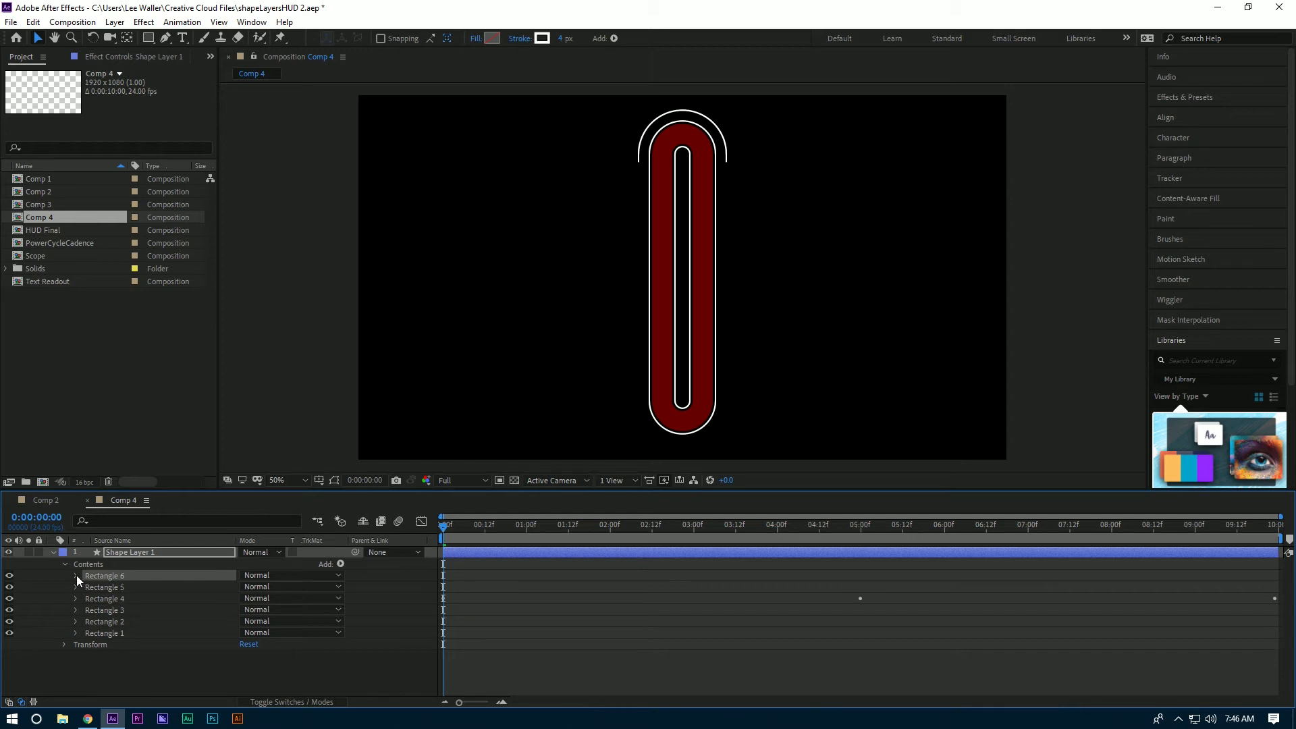
click(76, 575)
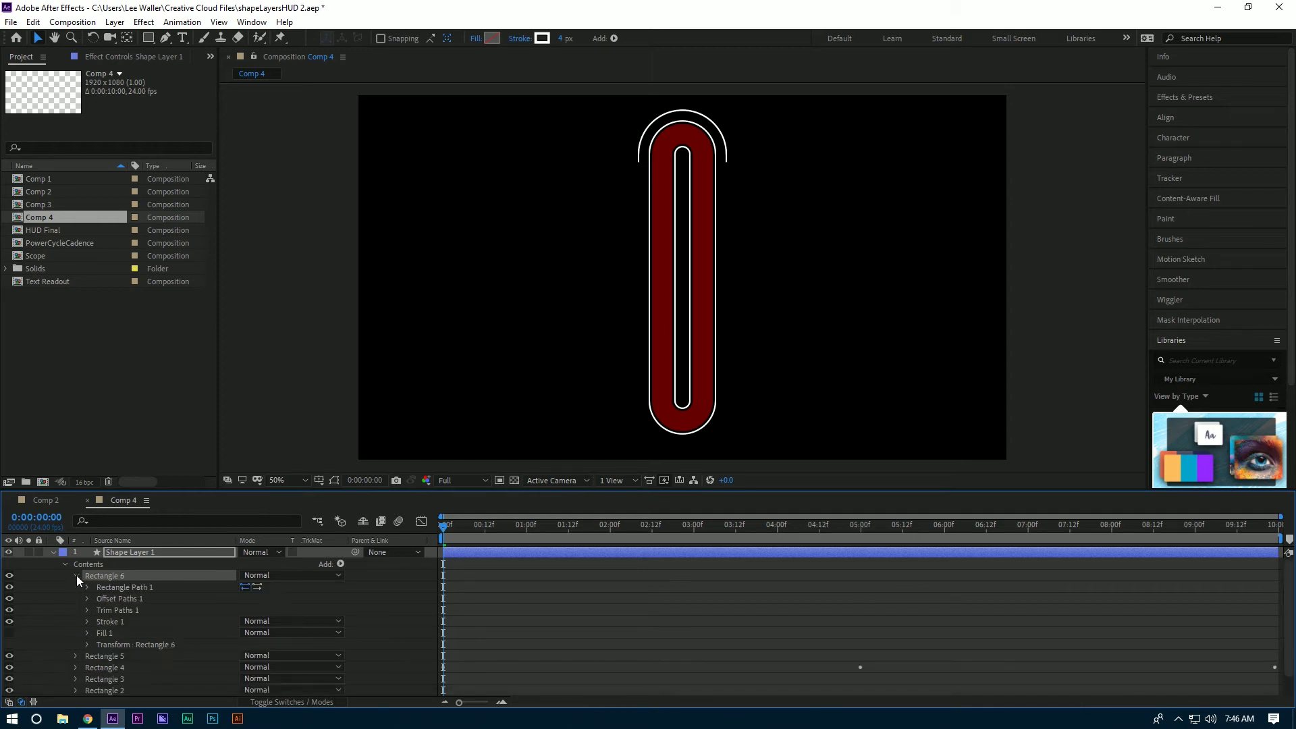
click(87, 610)
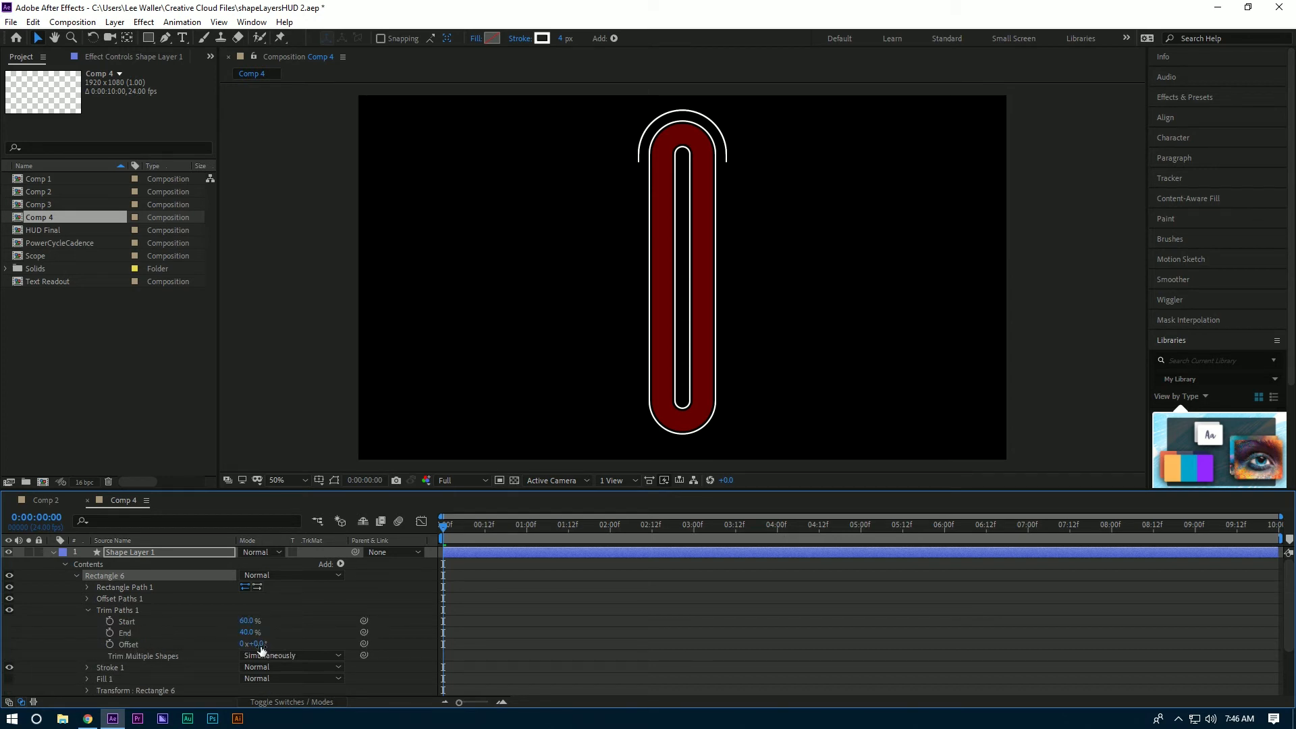
click(301, 642)
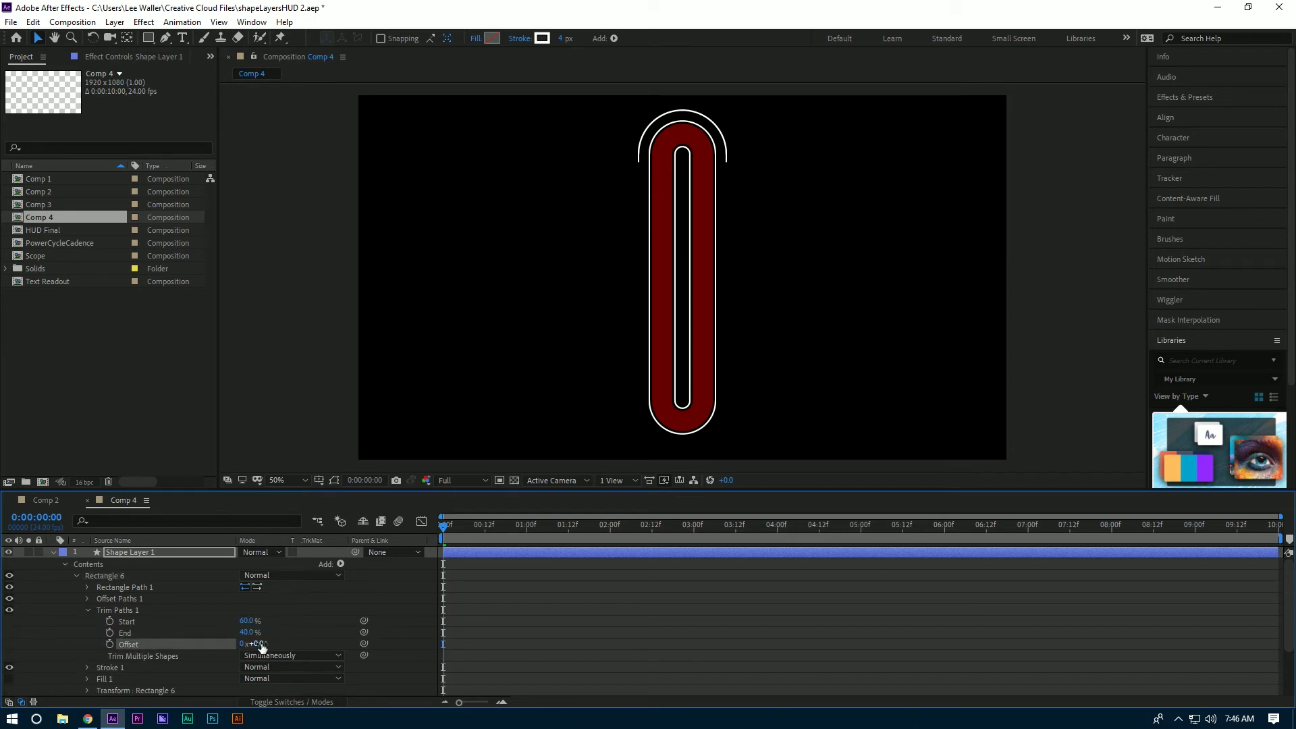
click(257, 643)
text(180)
key(Return)
click(107, 552)
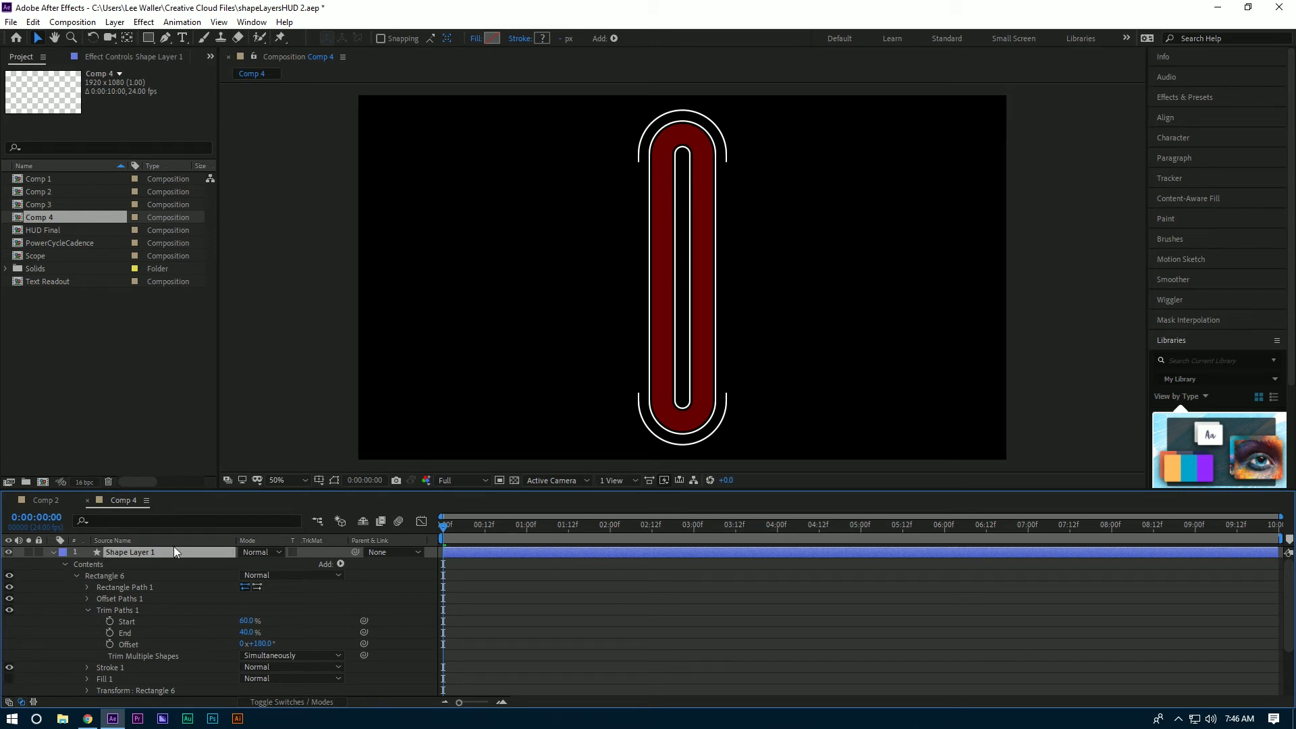
click(75, 575)
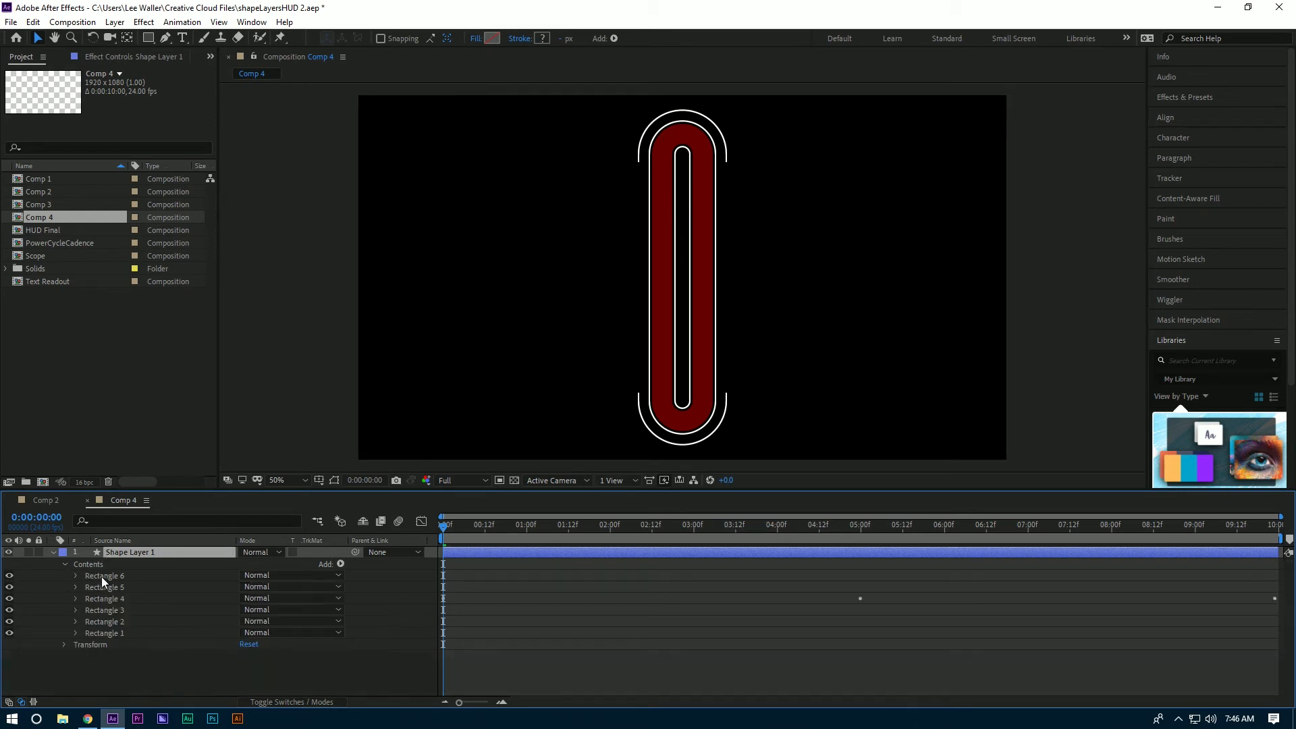
Step: Compare the gauge with the finished version in Comp 2, and duplicate Rectangle 6 in Comp 4's shape layer
click(101, 576)
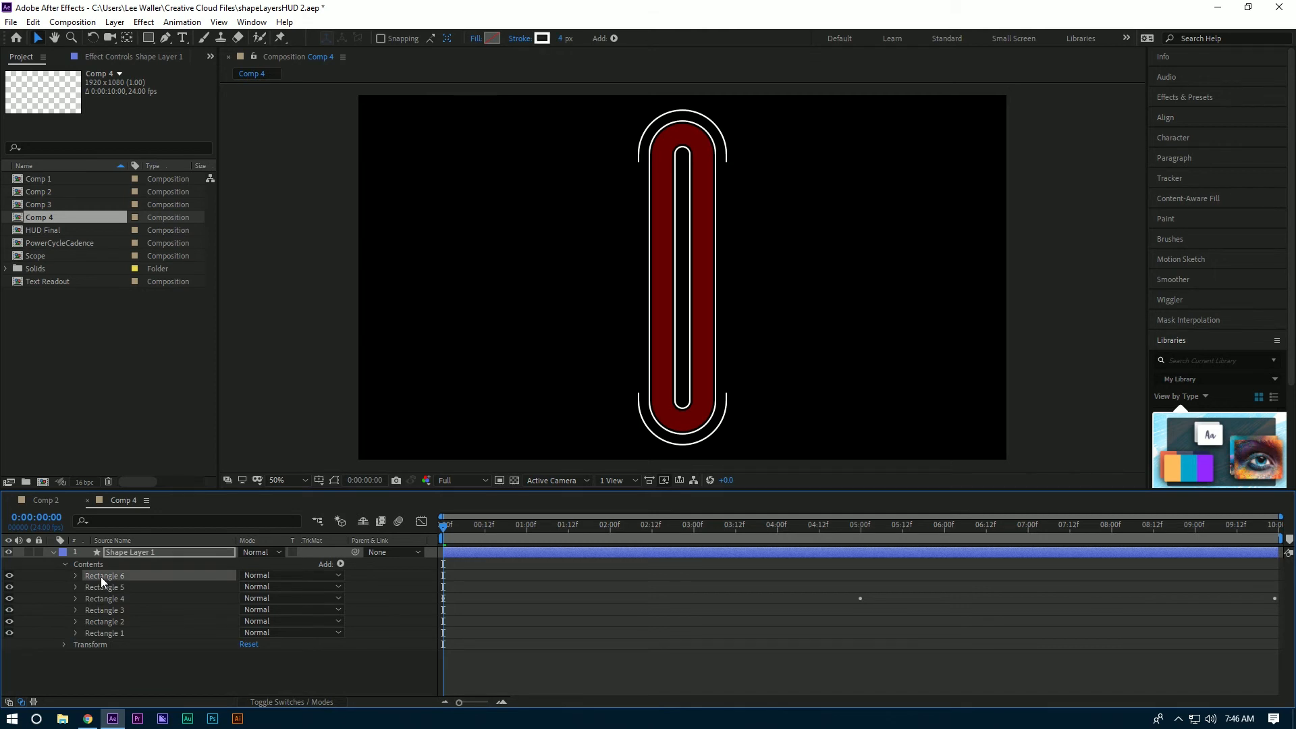
click(38, 501)
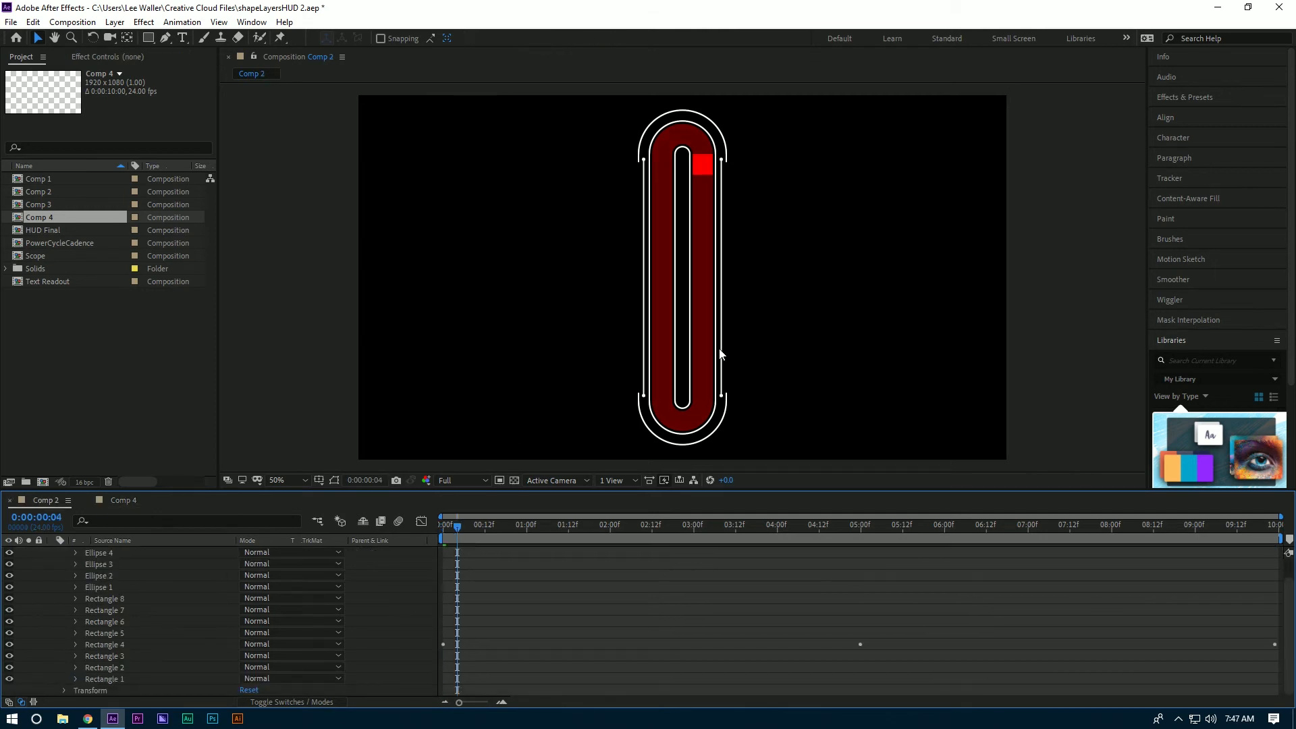
key(space)
click(124, 503)
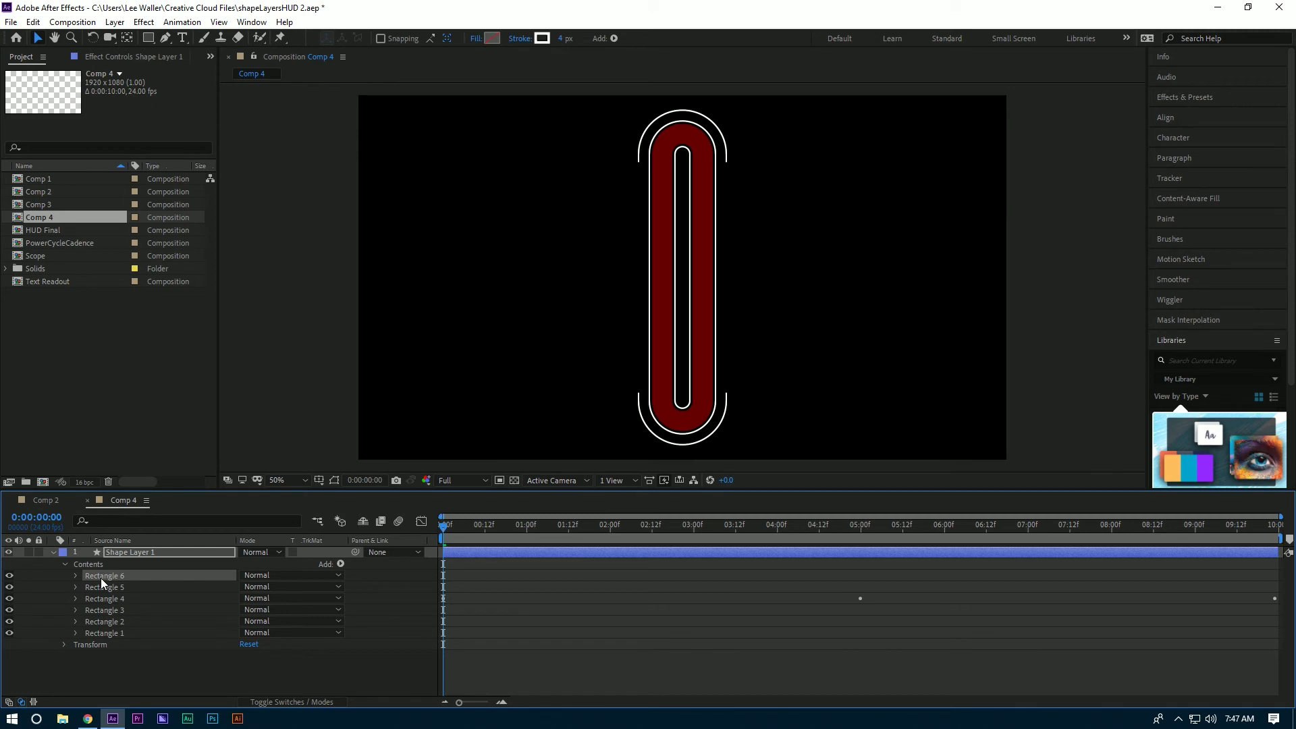
key(ctrl+d)
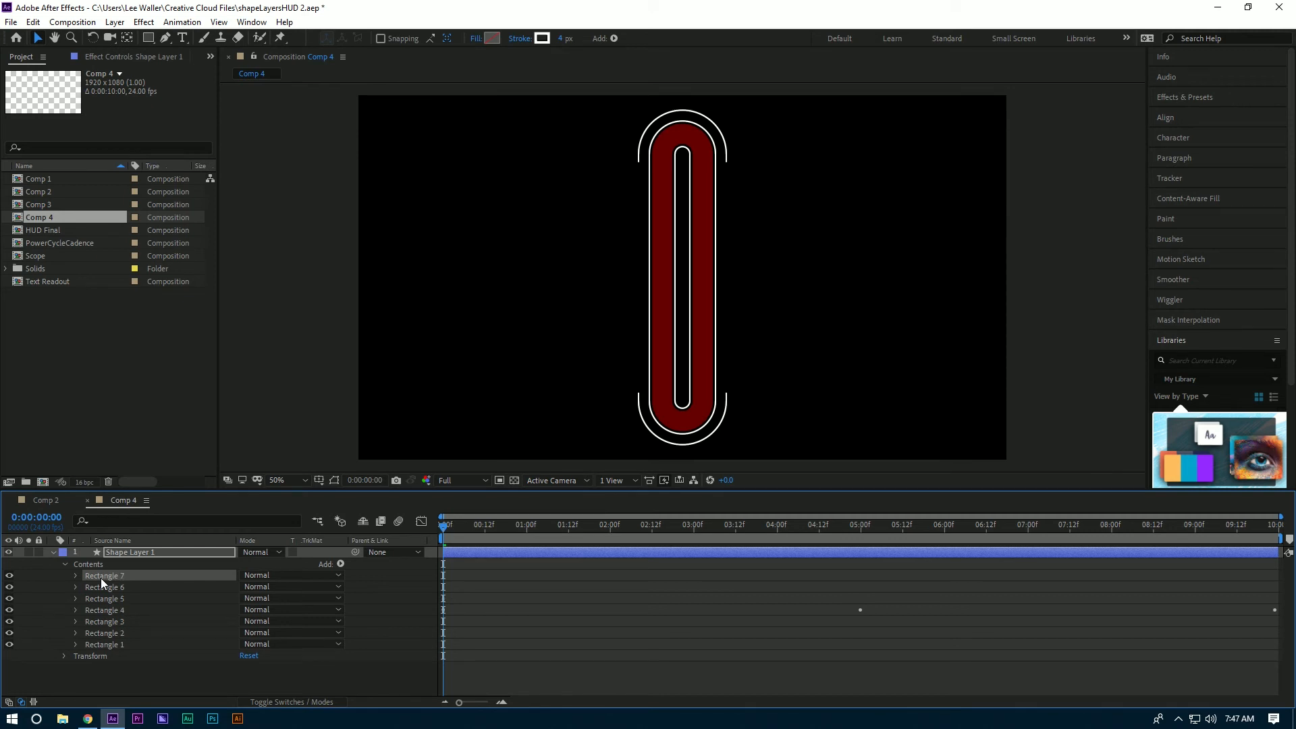
Step: Set the Offset Paths amount of Rectangle 7 to 55
click(79, 577)
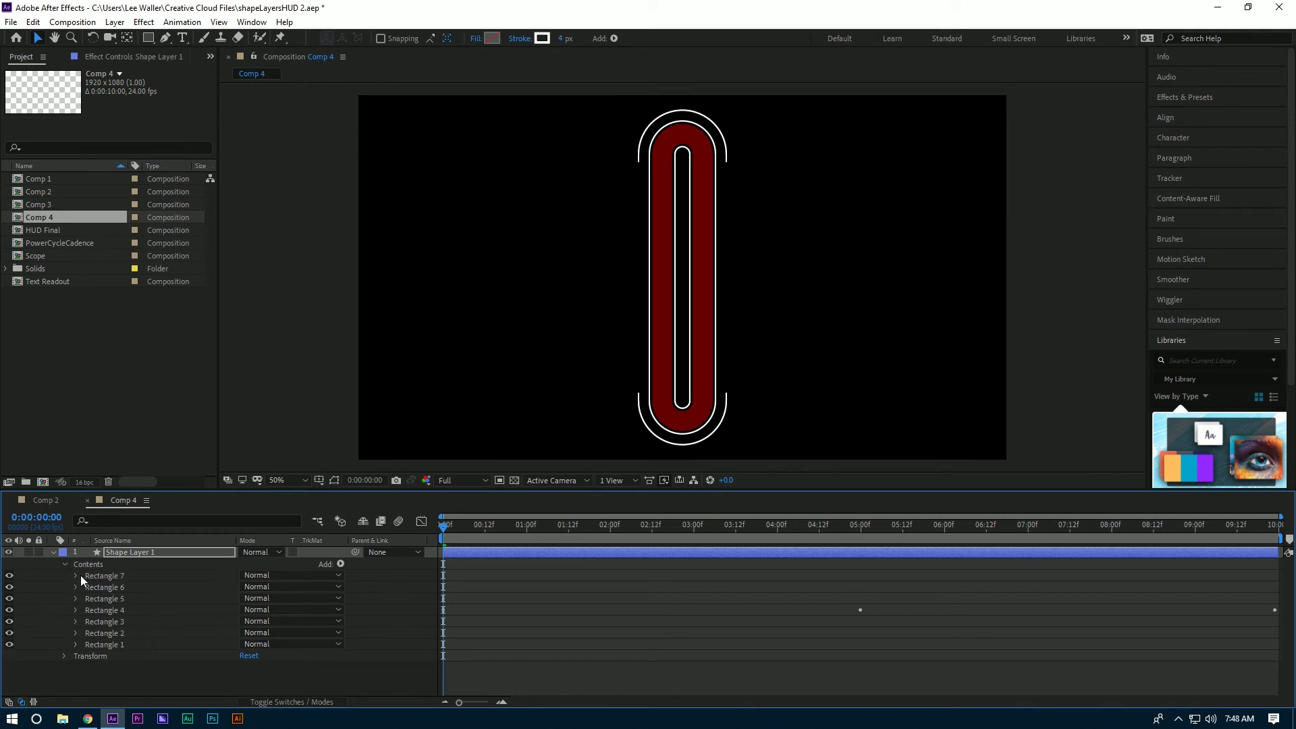
click(75, 575)
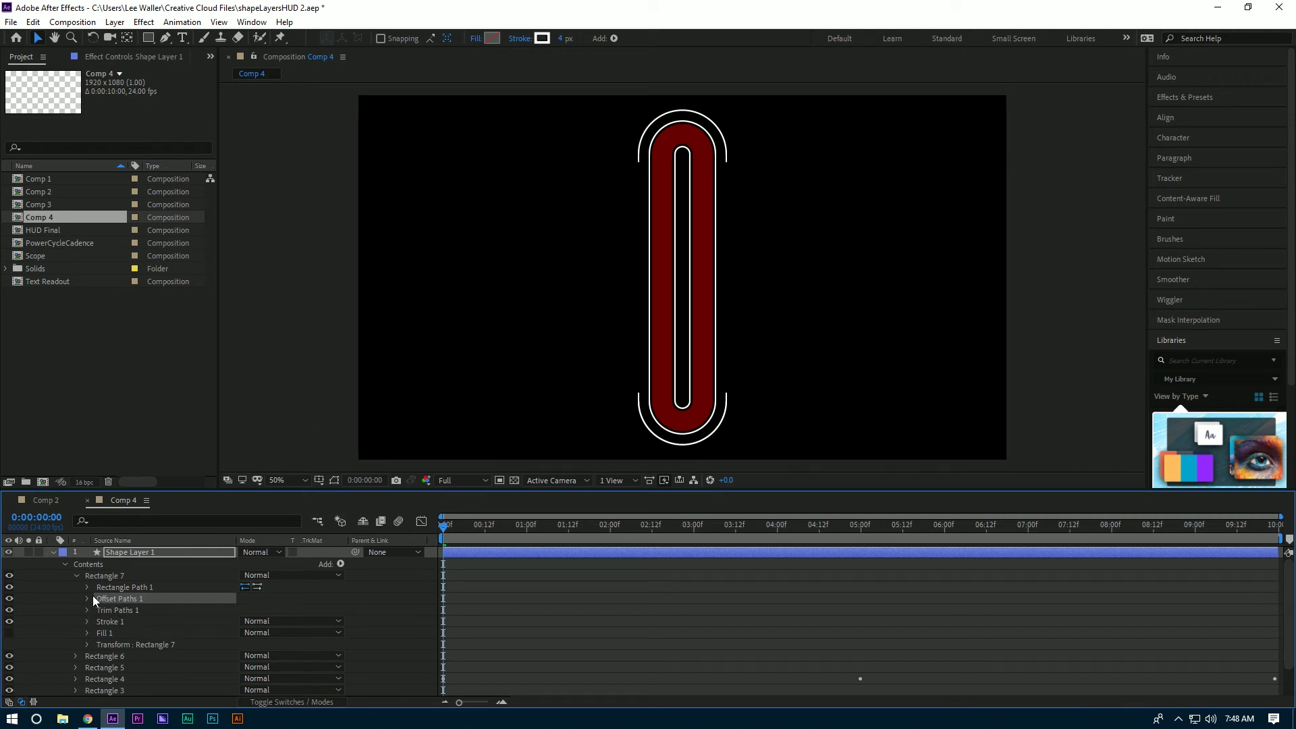
click(87, 599)
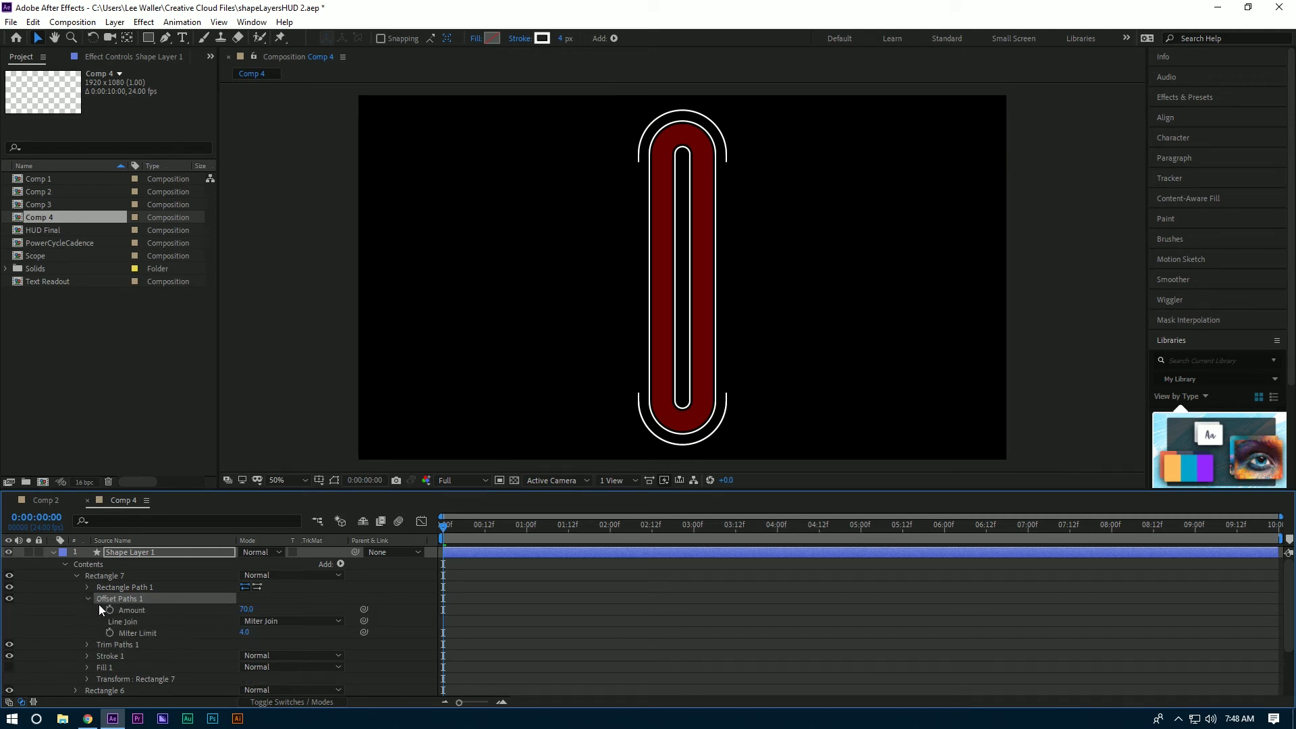
click(247, 609)
text(55)
key(Return)
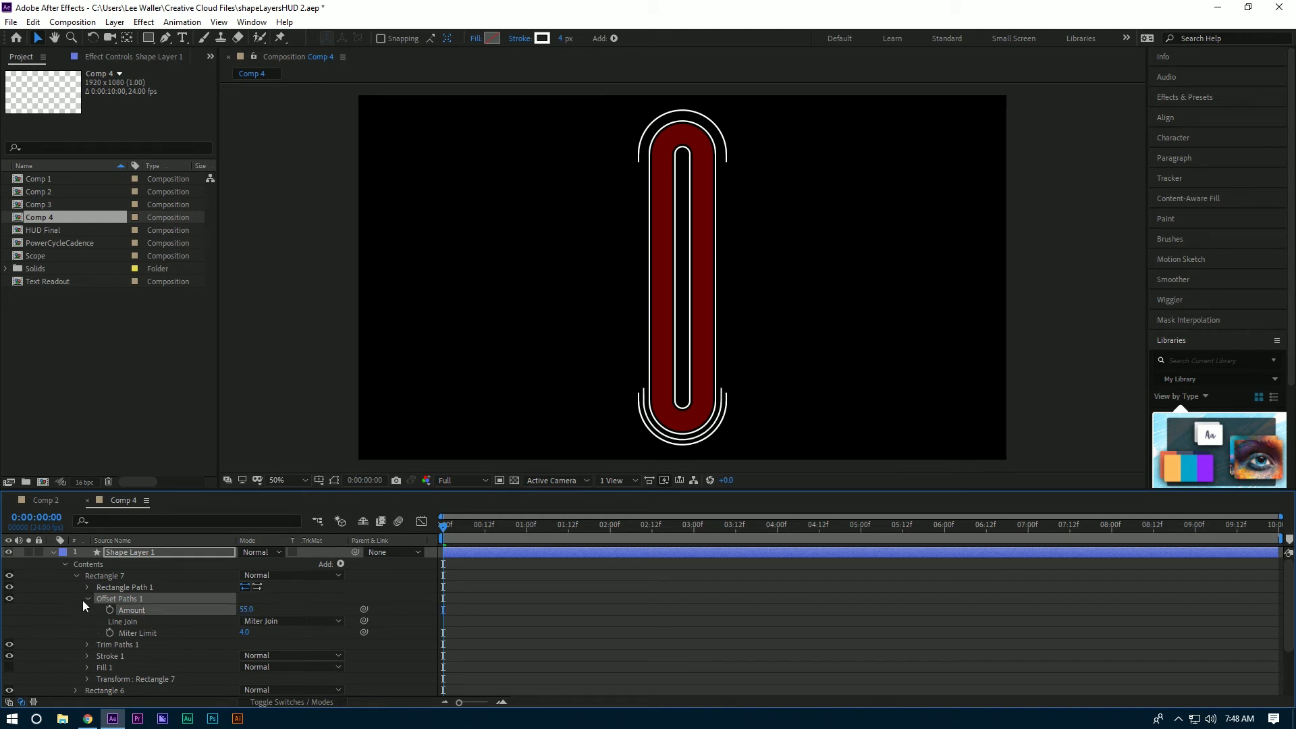
click(87, 598)
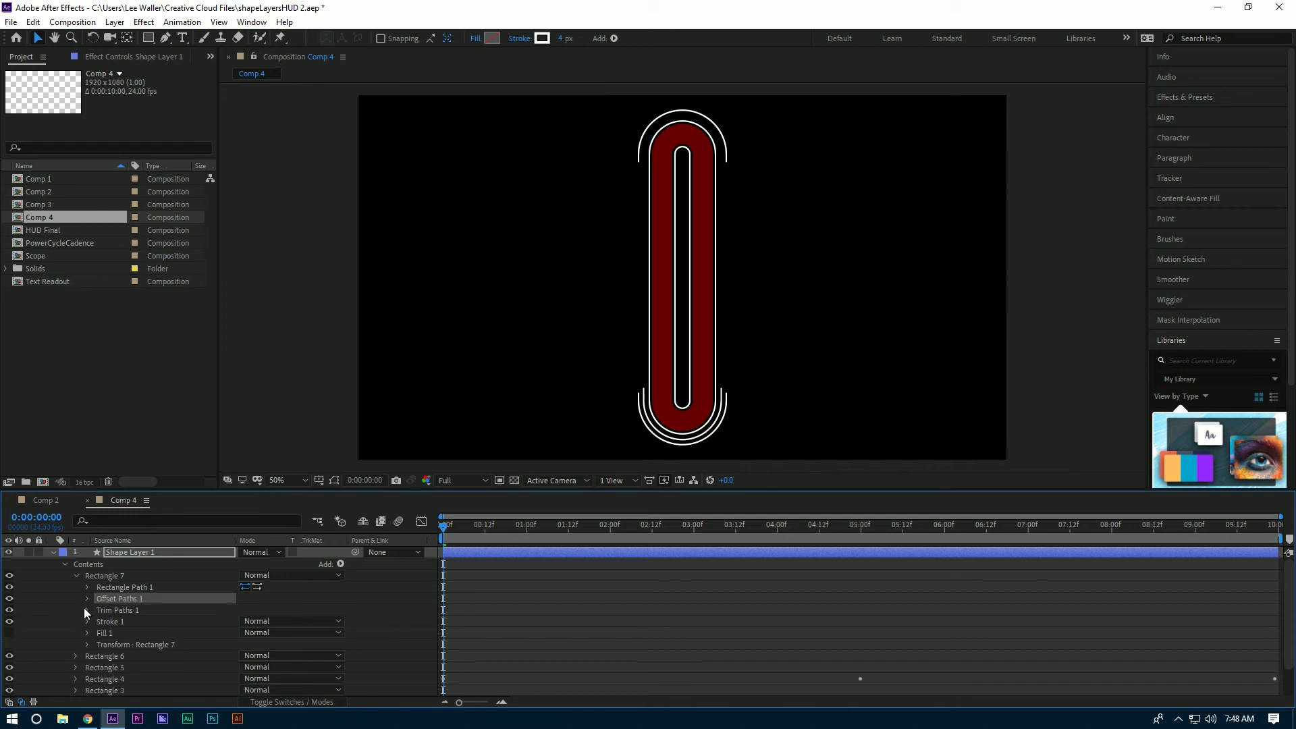
Step: Set Rectangle 7's Trim Paths to Start 66%, End 34% and Offset 90°, and collapse the group
click(85, 610)
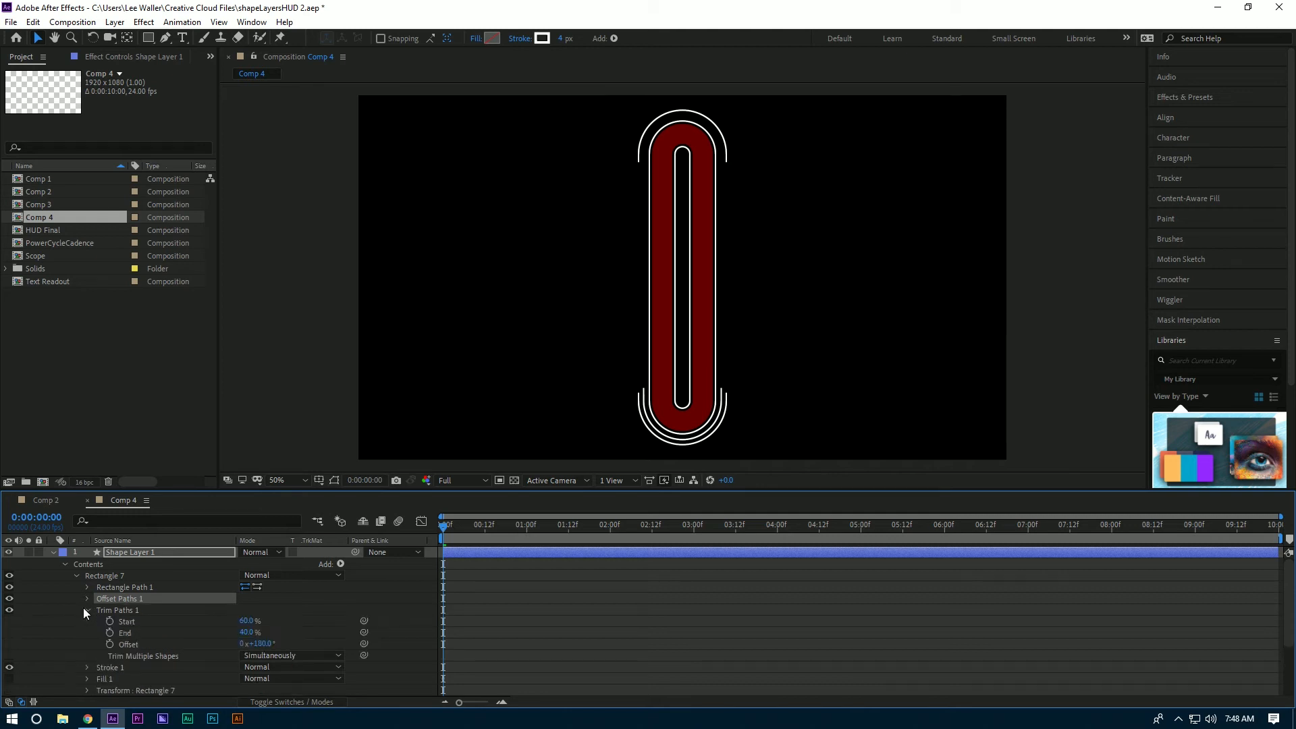
click(246, 621)
text(66)
key(Tab)
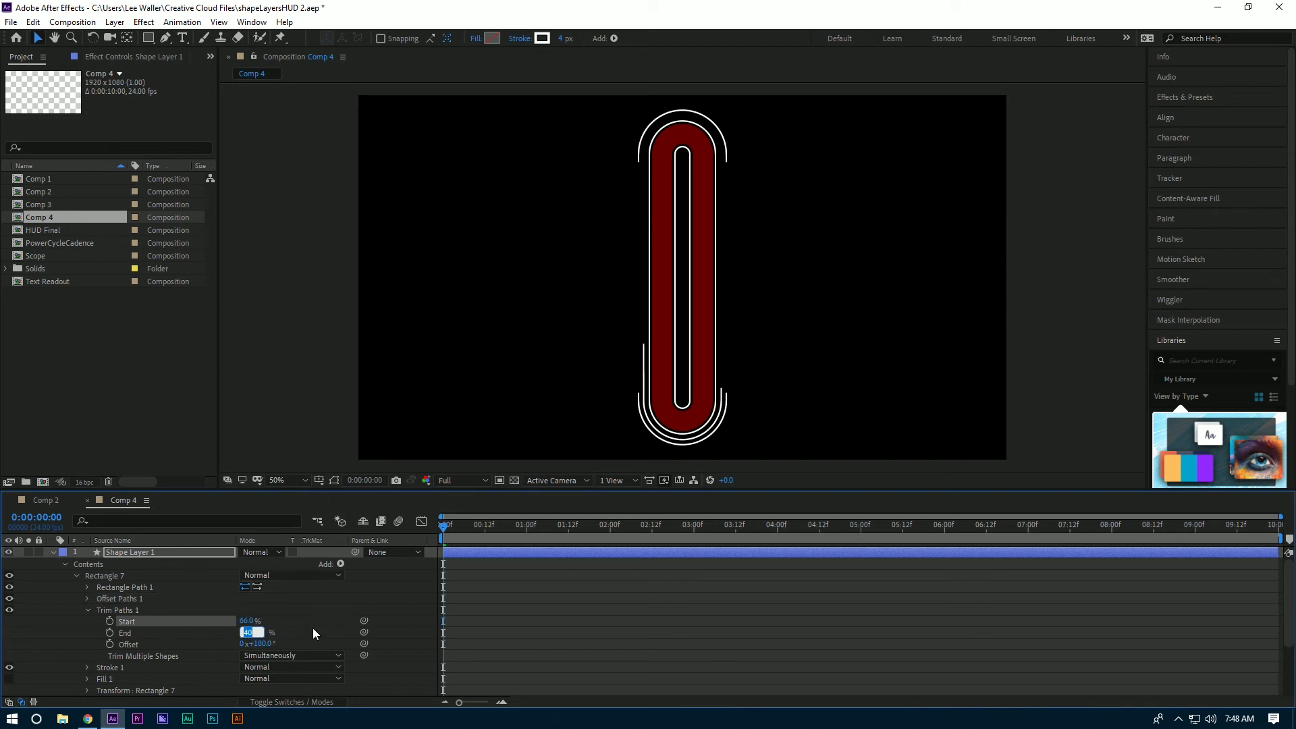
text(34)
click(314, 639)
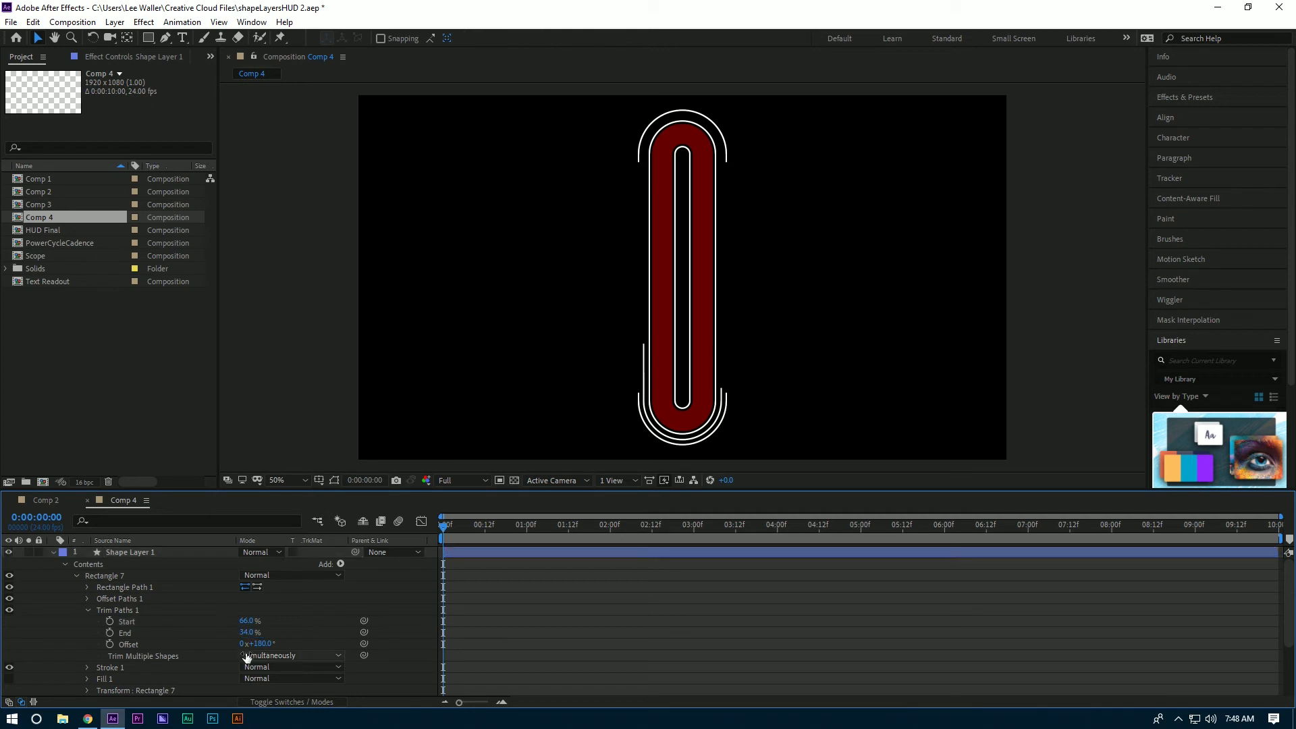
click(263, 643)
text(90)
key(Return)
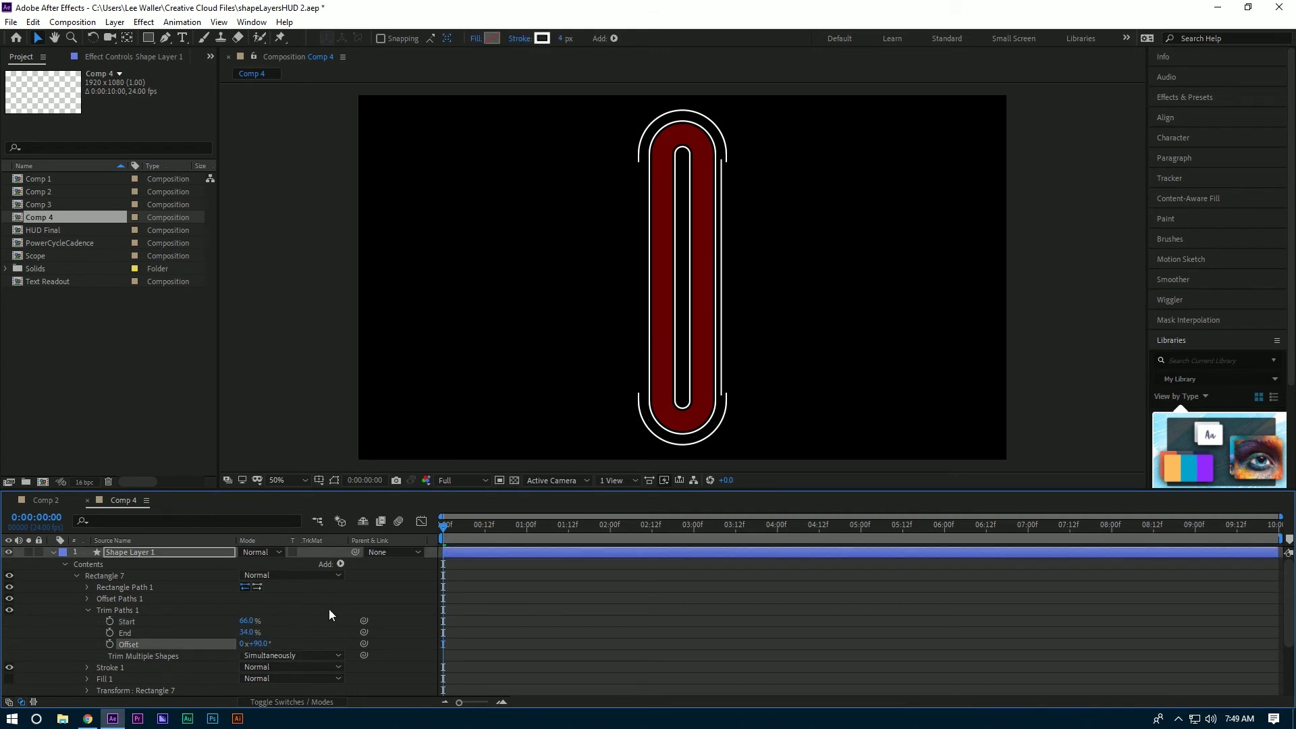
click(76, 575)
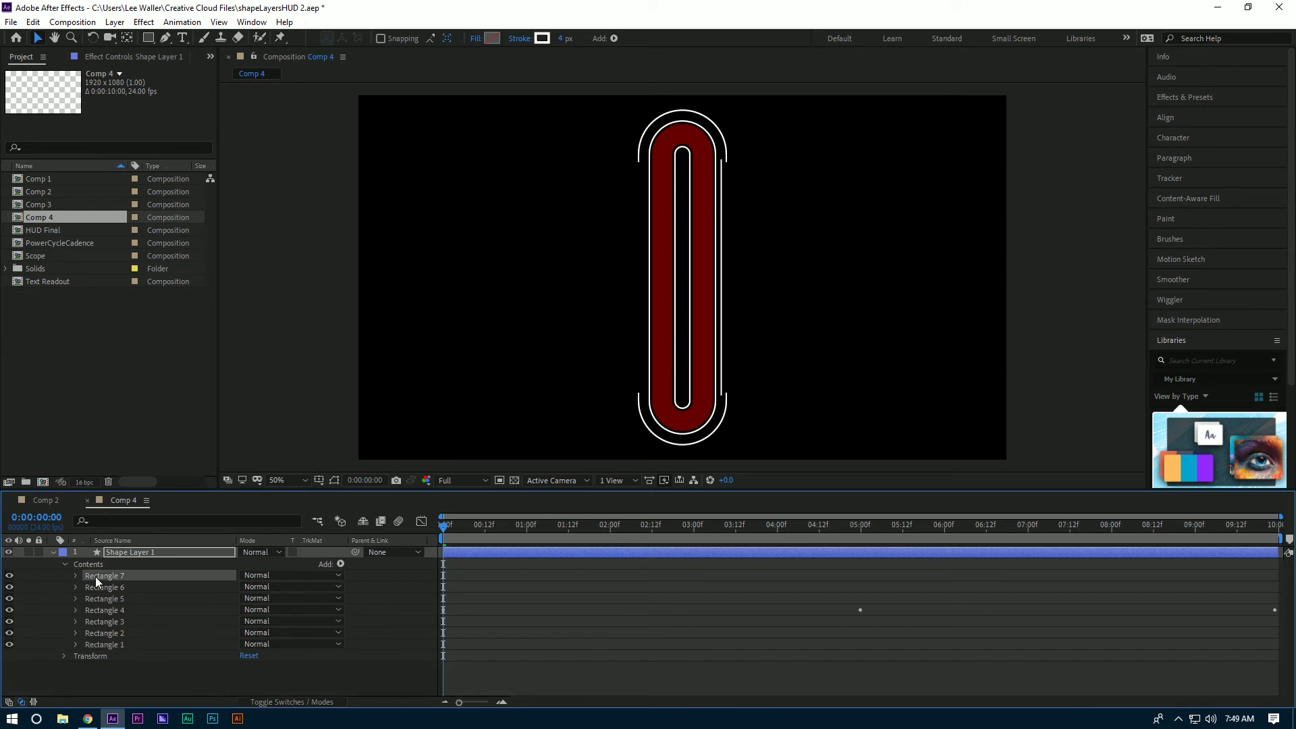
Step: Duplicate Rectangle 7, set the copy's Trim Paths Offset to 270° for the gauge's opposite side line, and collapse the group
key(ctrl+d)
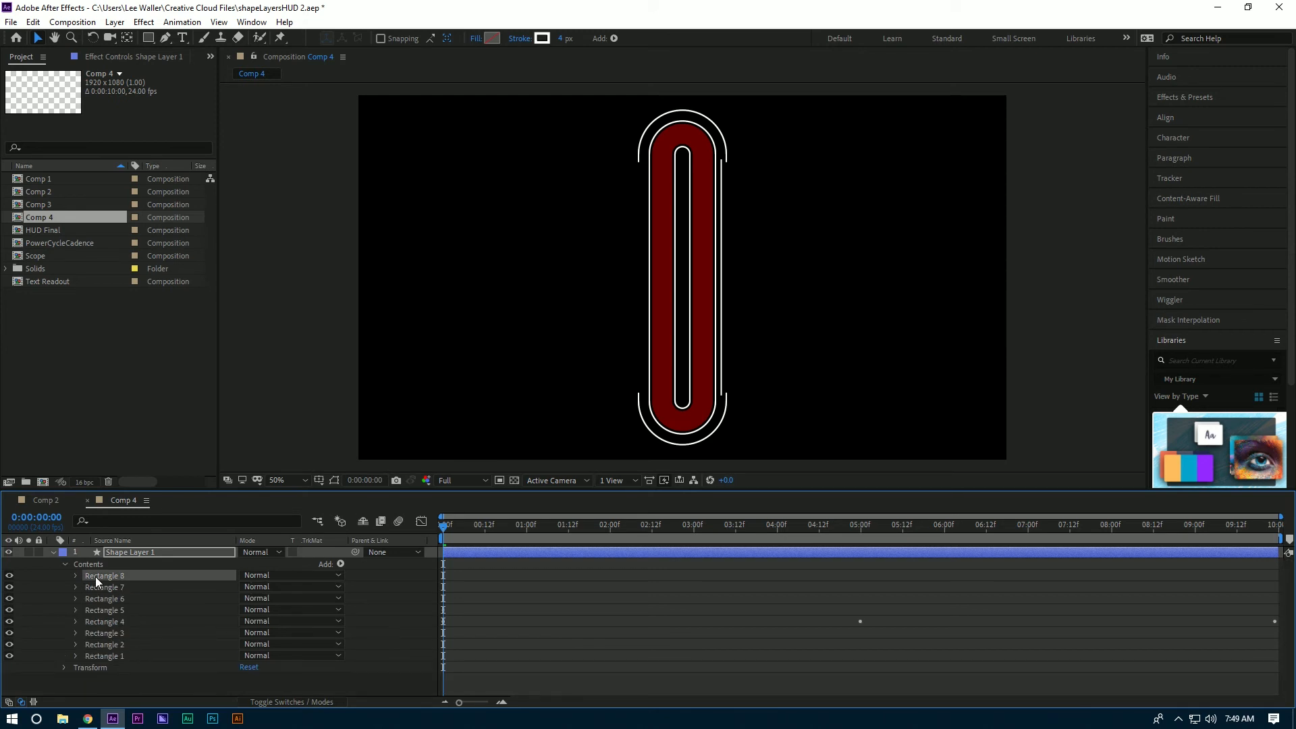
click(75, 575)
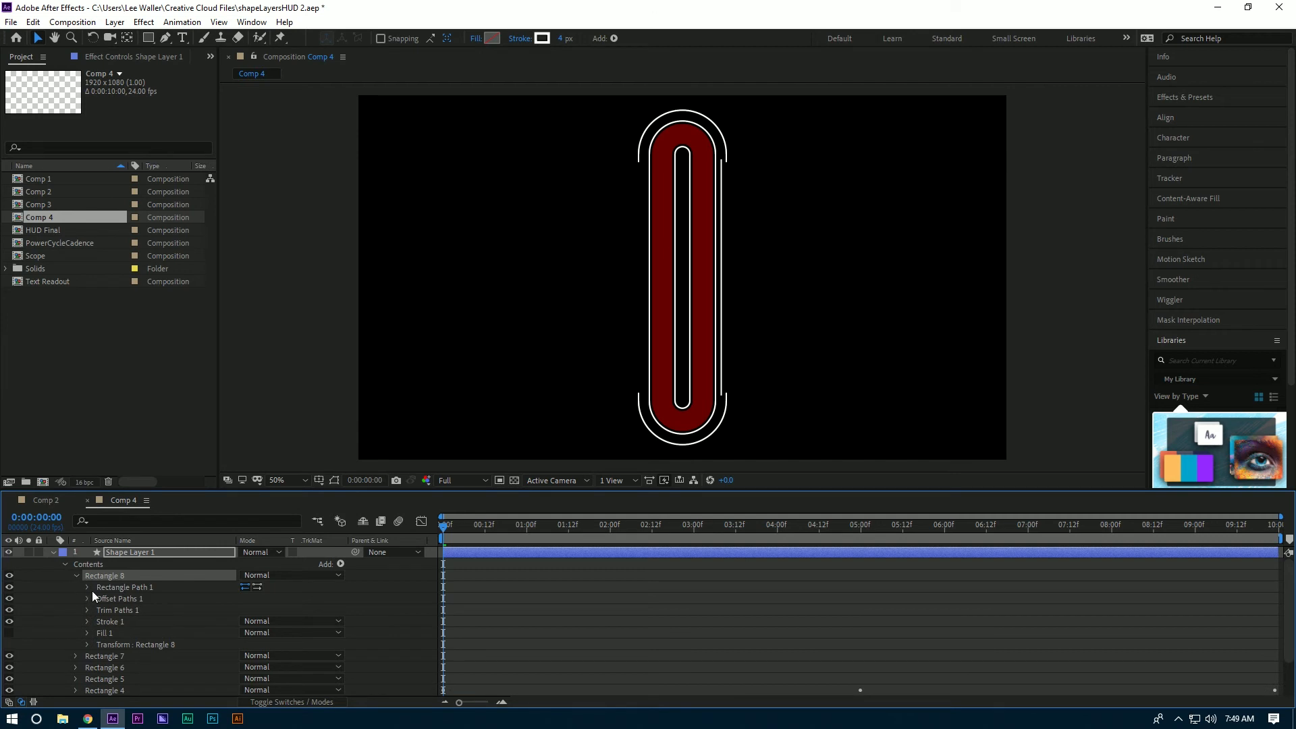
click(87, 610)
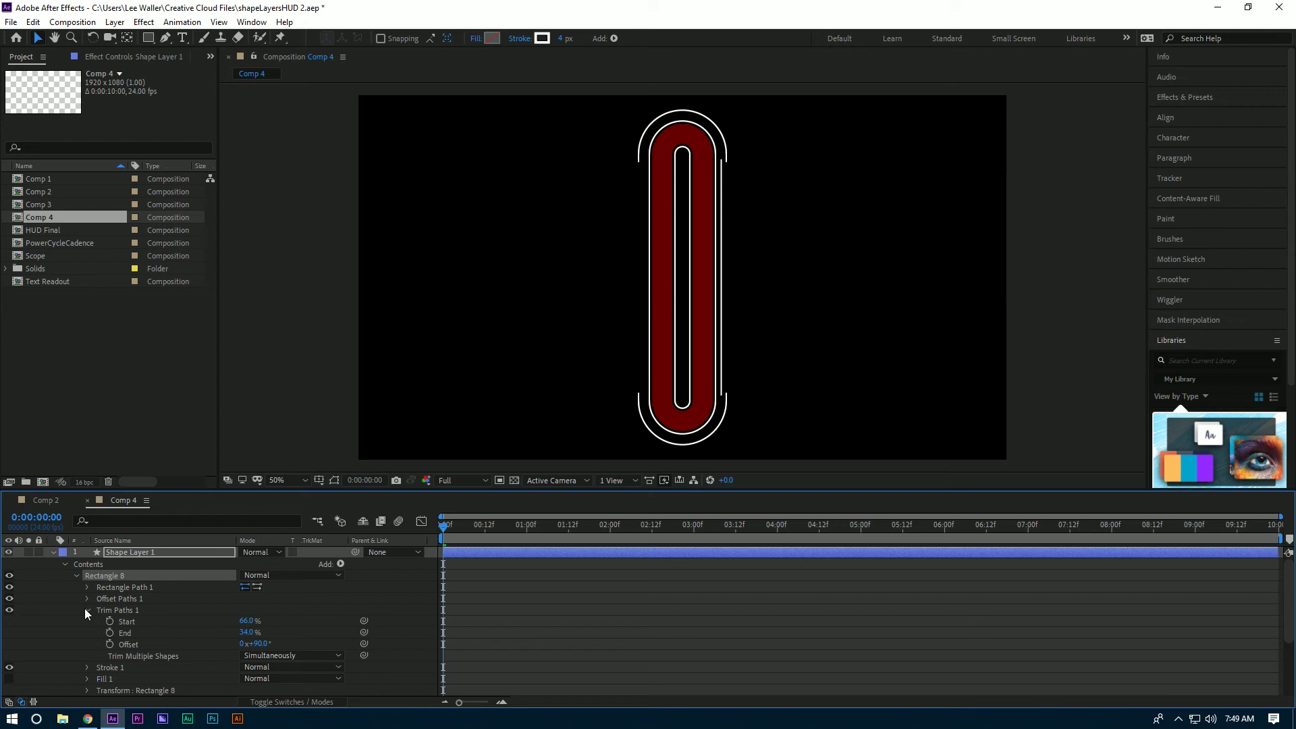
click(258, 643)
text(90)
text(270)
key(Return)
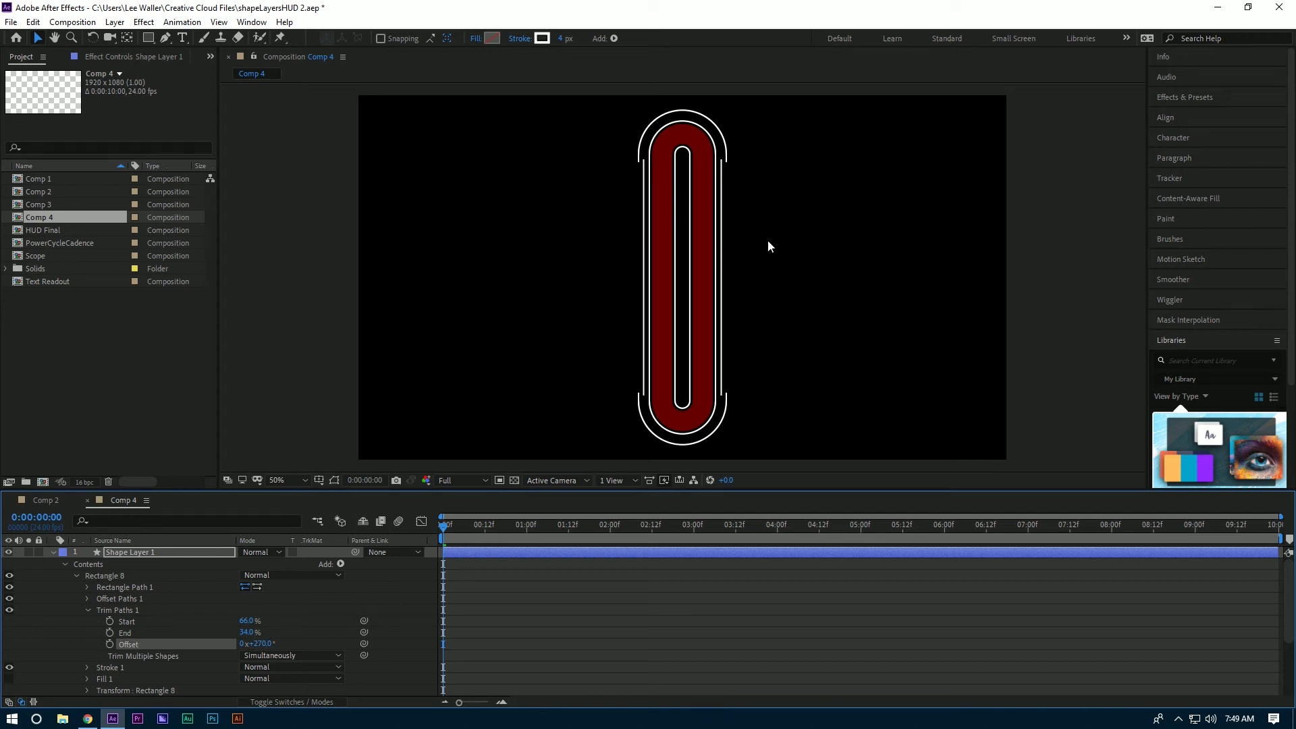
click(87, 609)
click(76, 577)
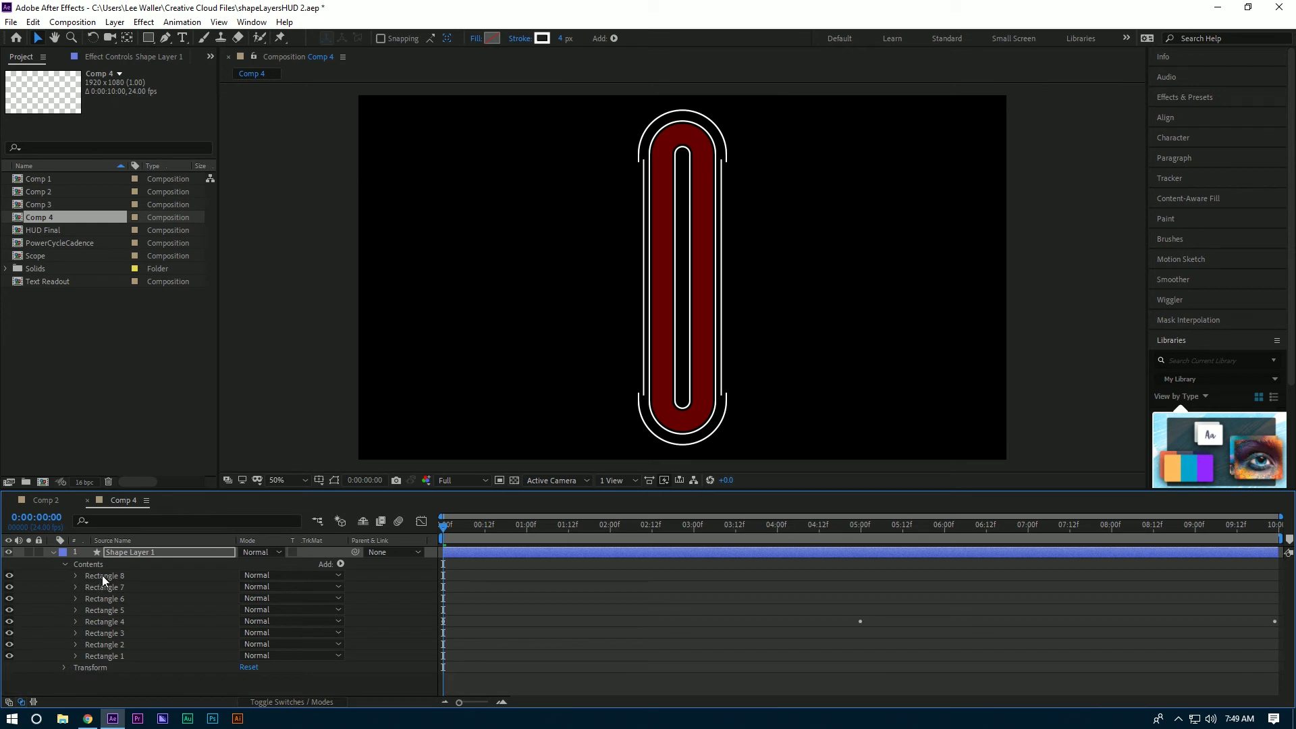
Step: Add a composition-sized ellipse to Shape Layer 1 with the Ellipse tool, and return to the Selection tool
click(103, 575)
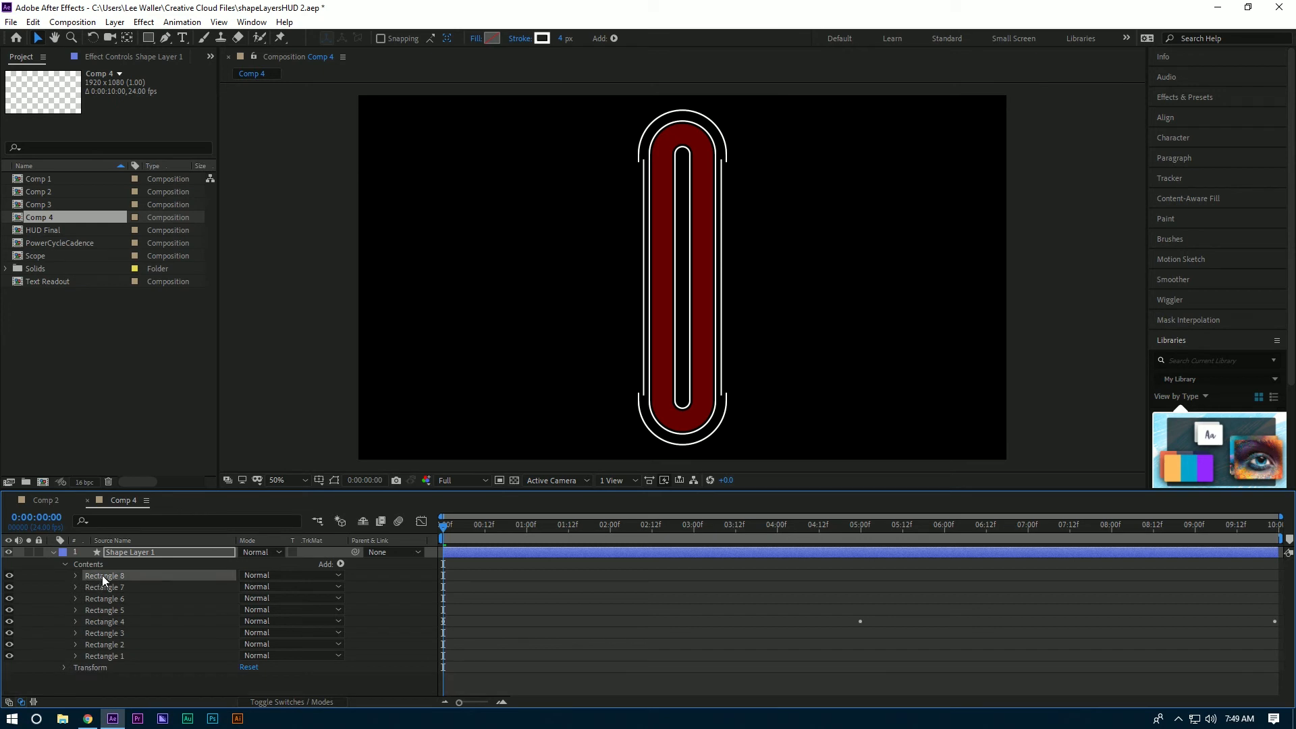
click(46, 500)
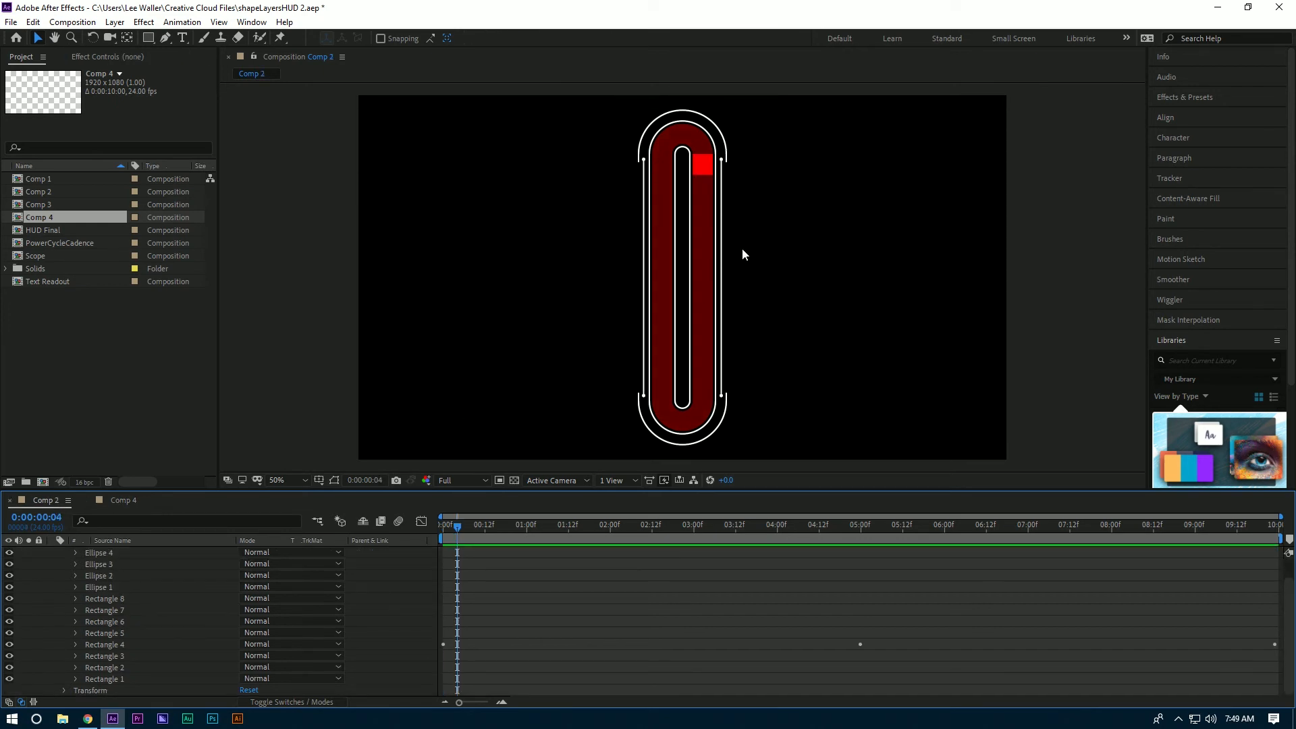
click(123, 500)
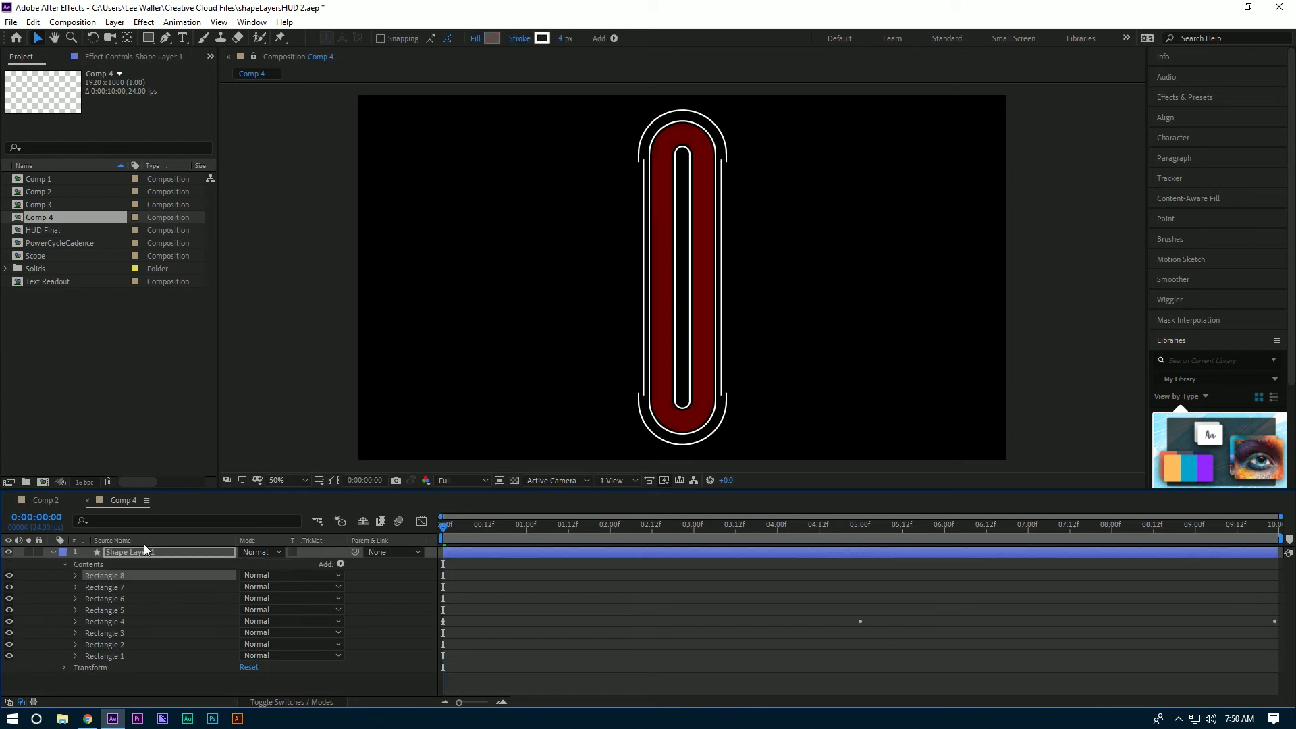
click(123, 553)
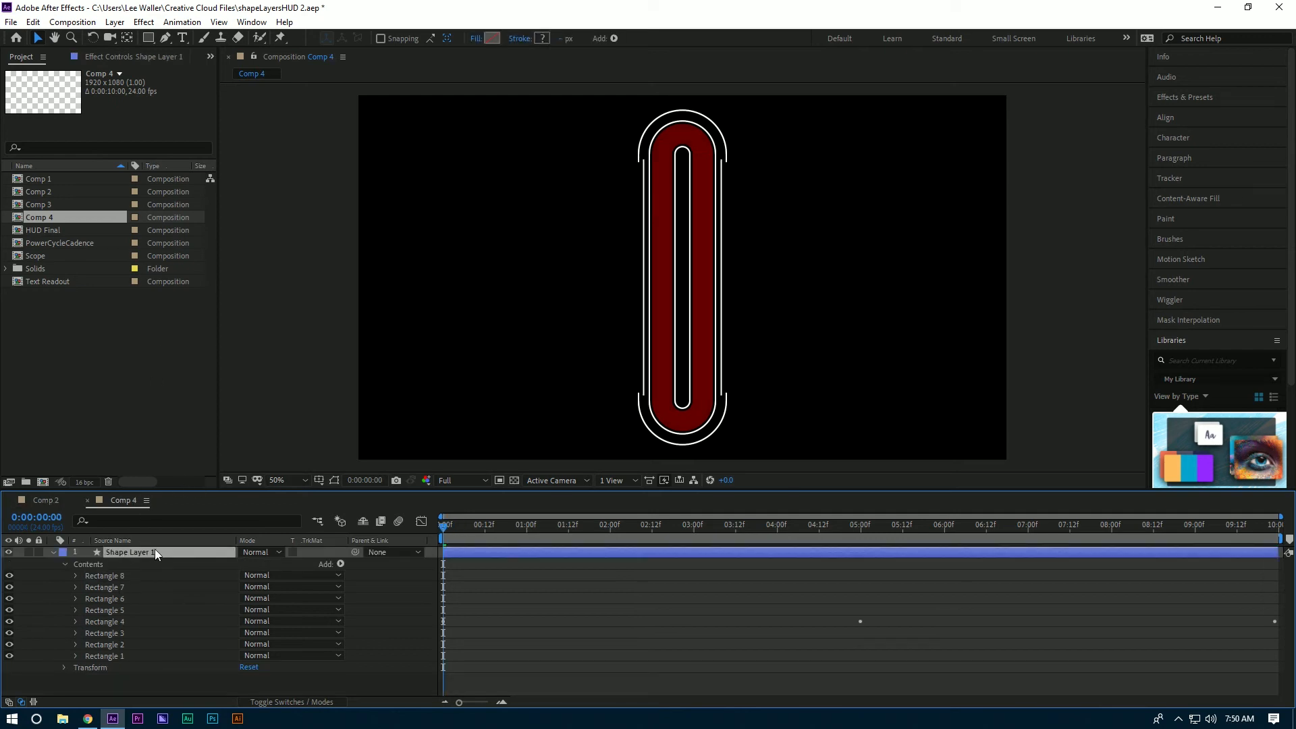
click(149, 42)
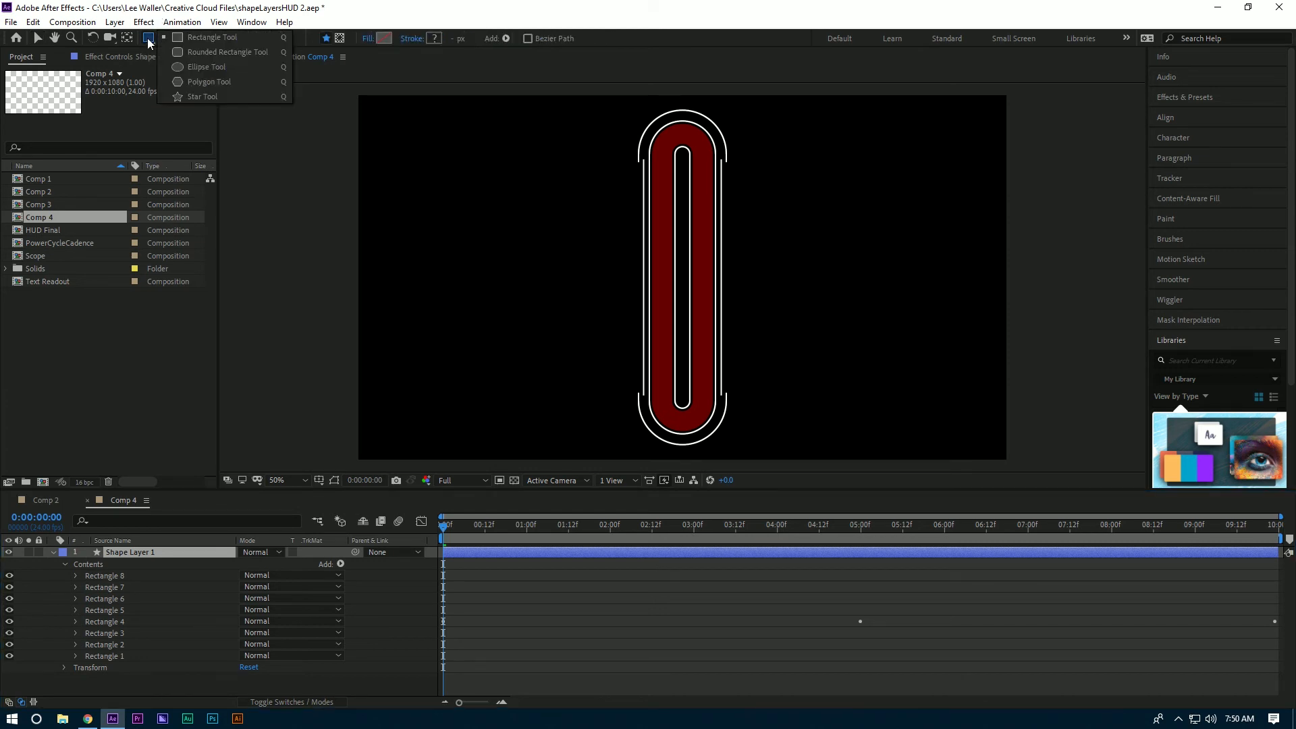
click(200, 67)
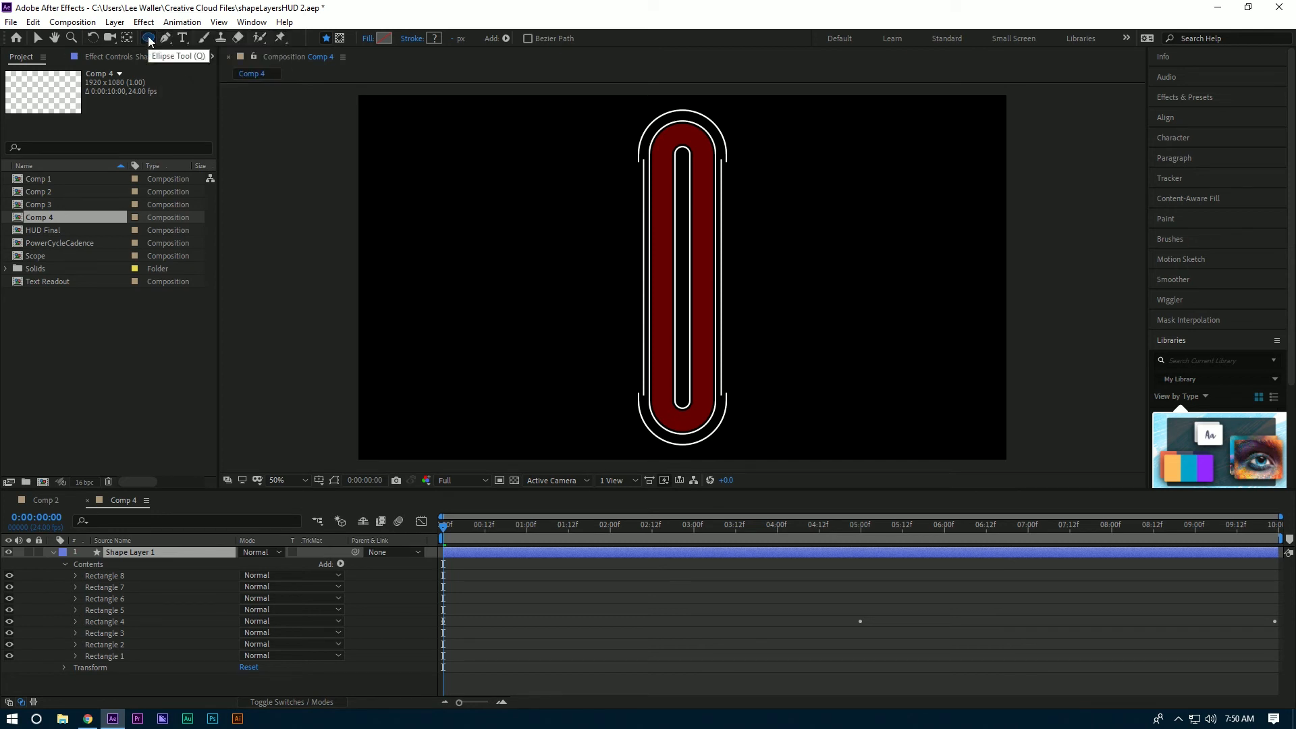
double_click(148, 38)
key(v)
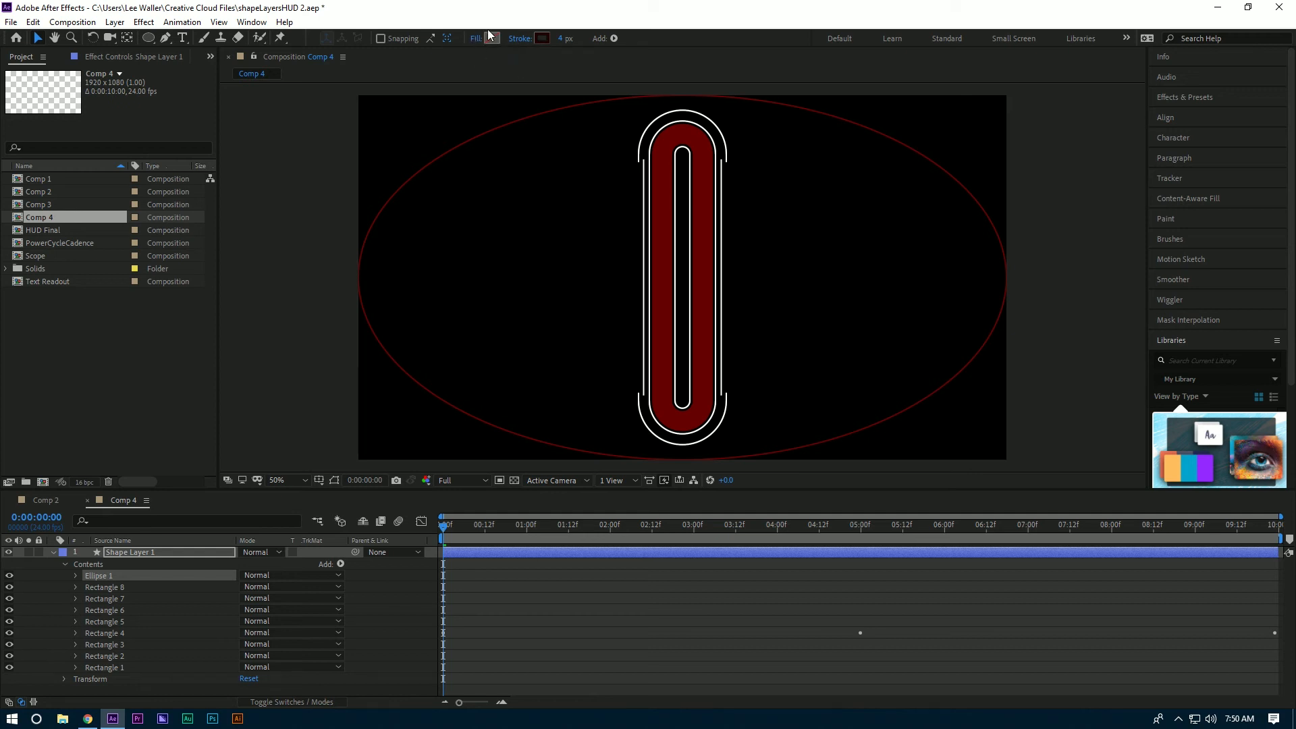
Step: Give the ellipse a solid white fill (FFFFFF)
click(474, 41)
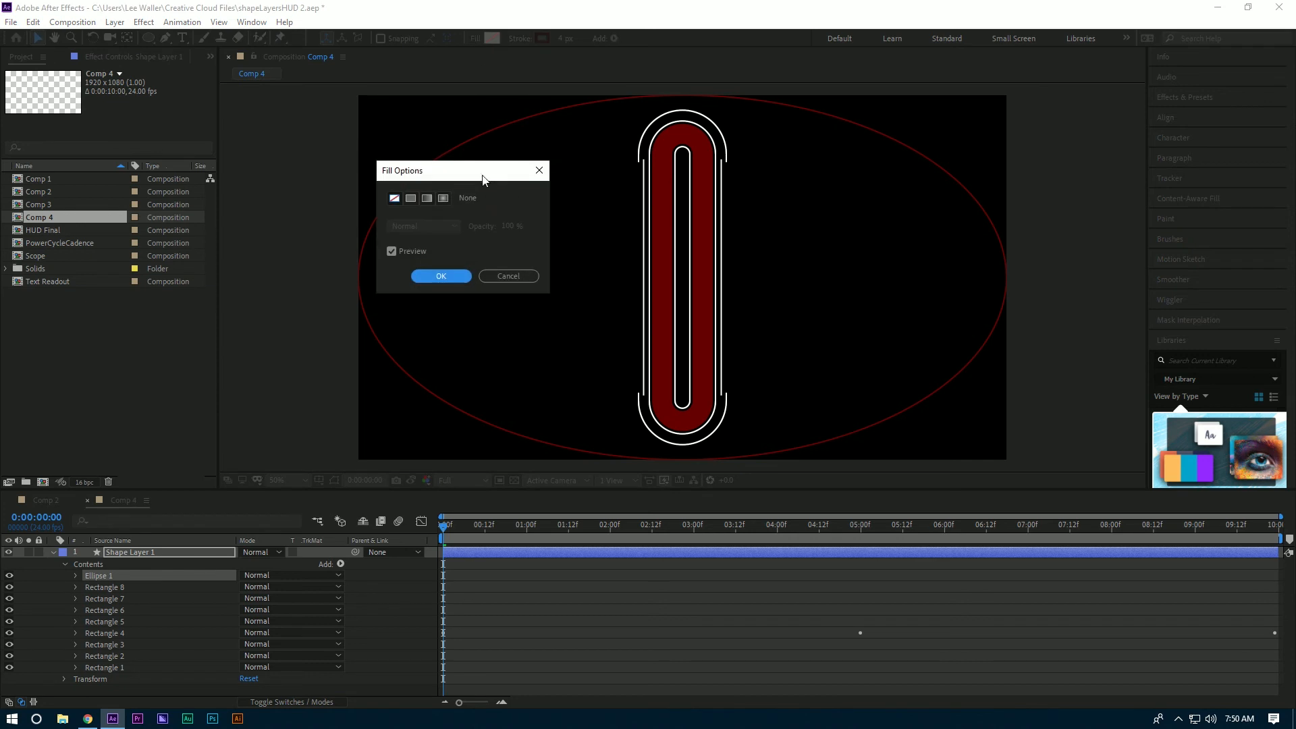
click(410, 198)
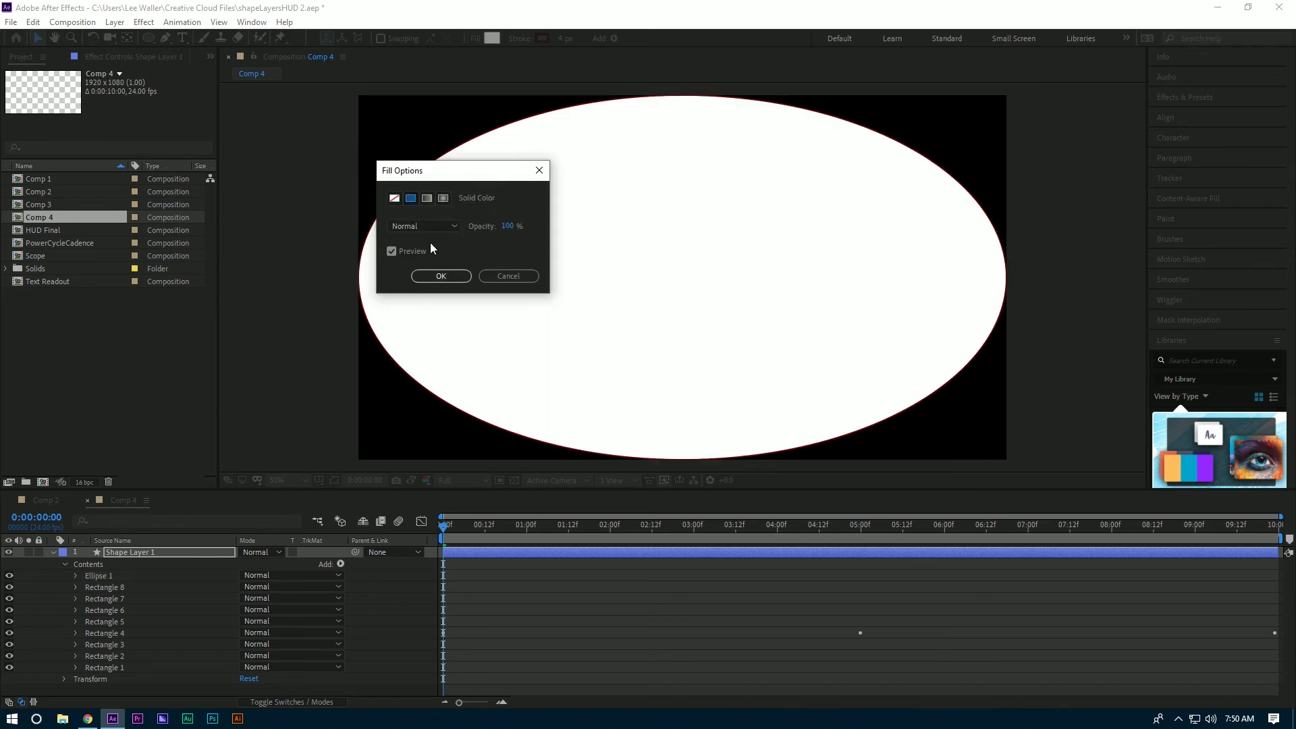
click(441, 277)
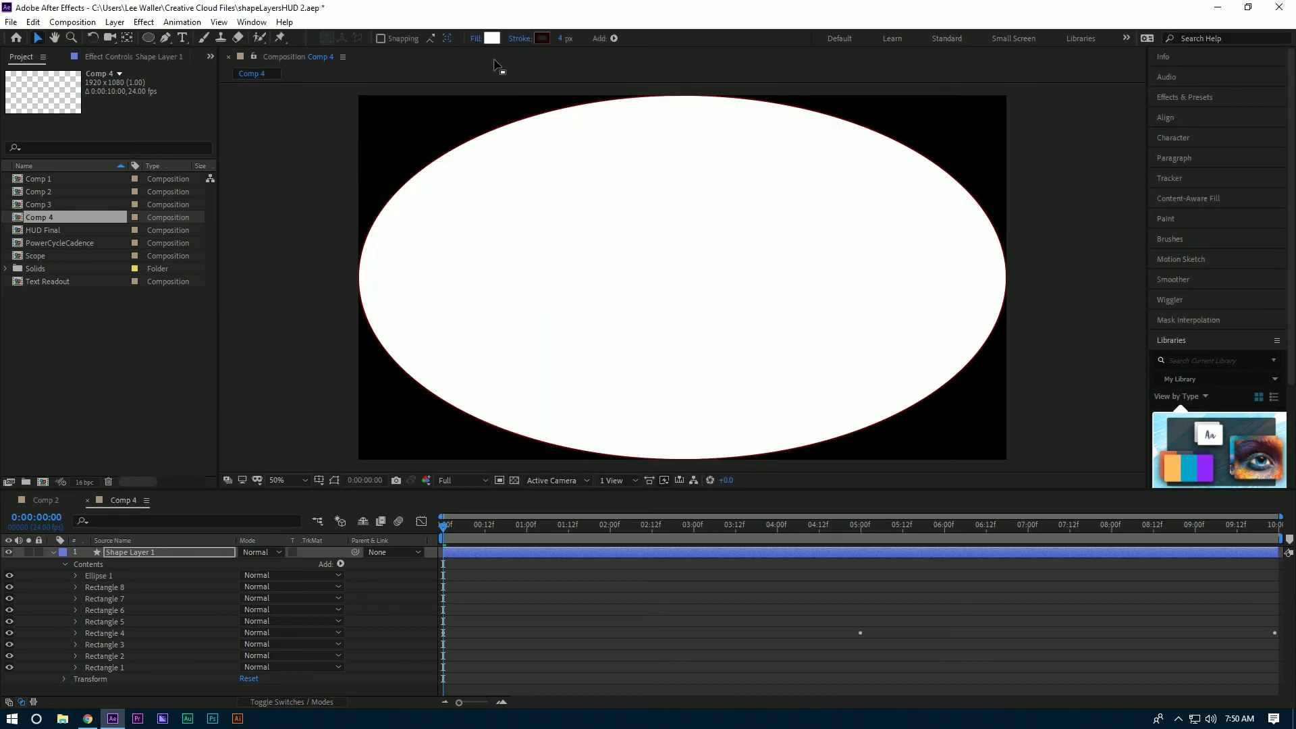
click(490, 41)
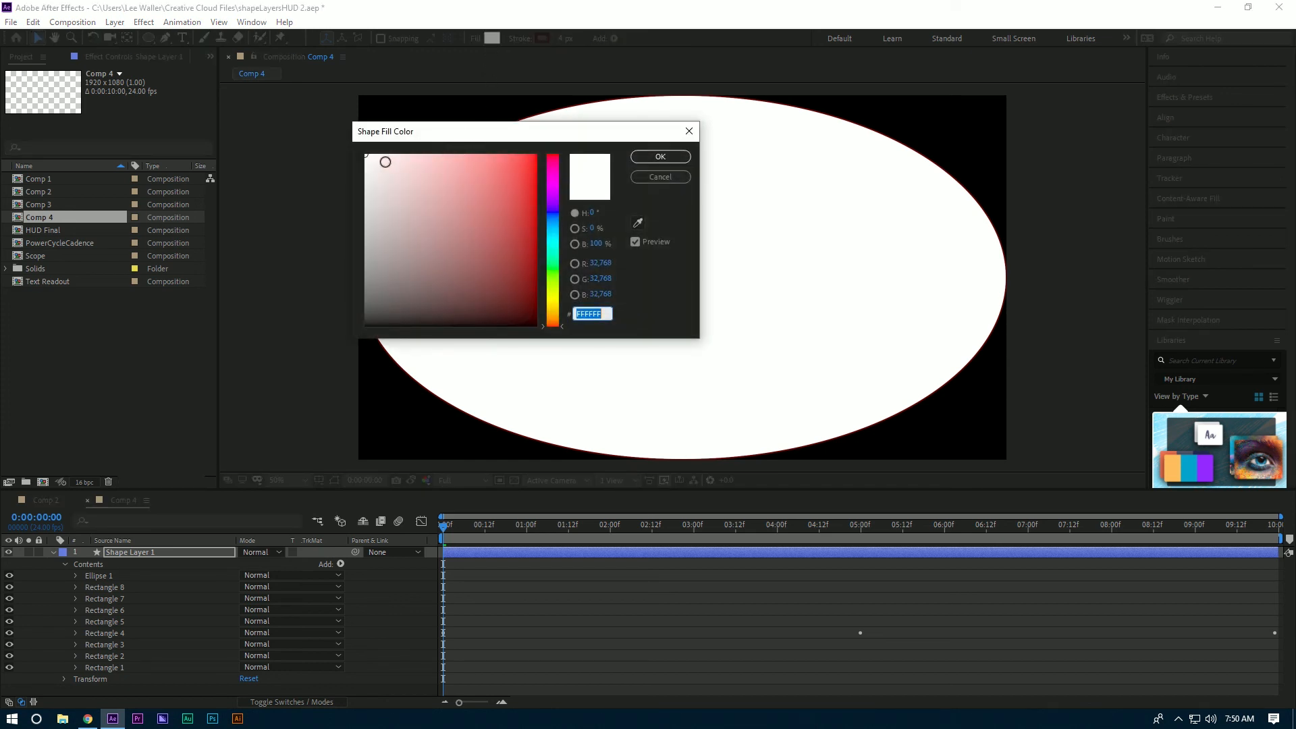
drag(385, 162, 349, 147)
click(655, 154)
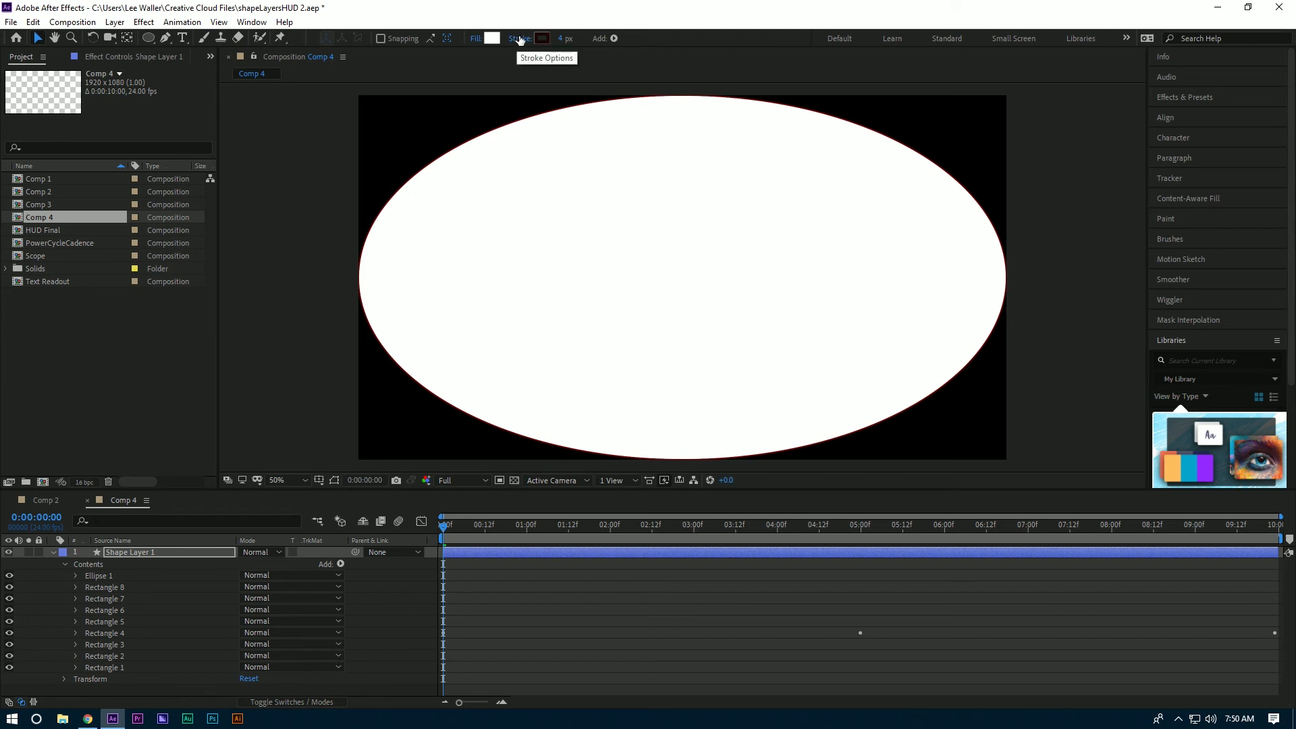
Step: Set the ellipse's stroke to None
click(519, 38)
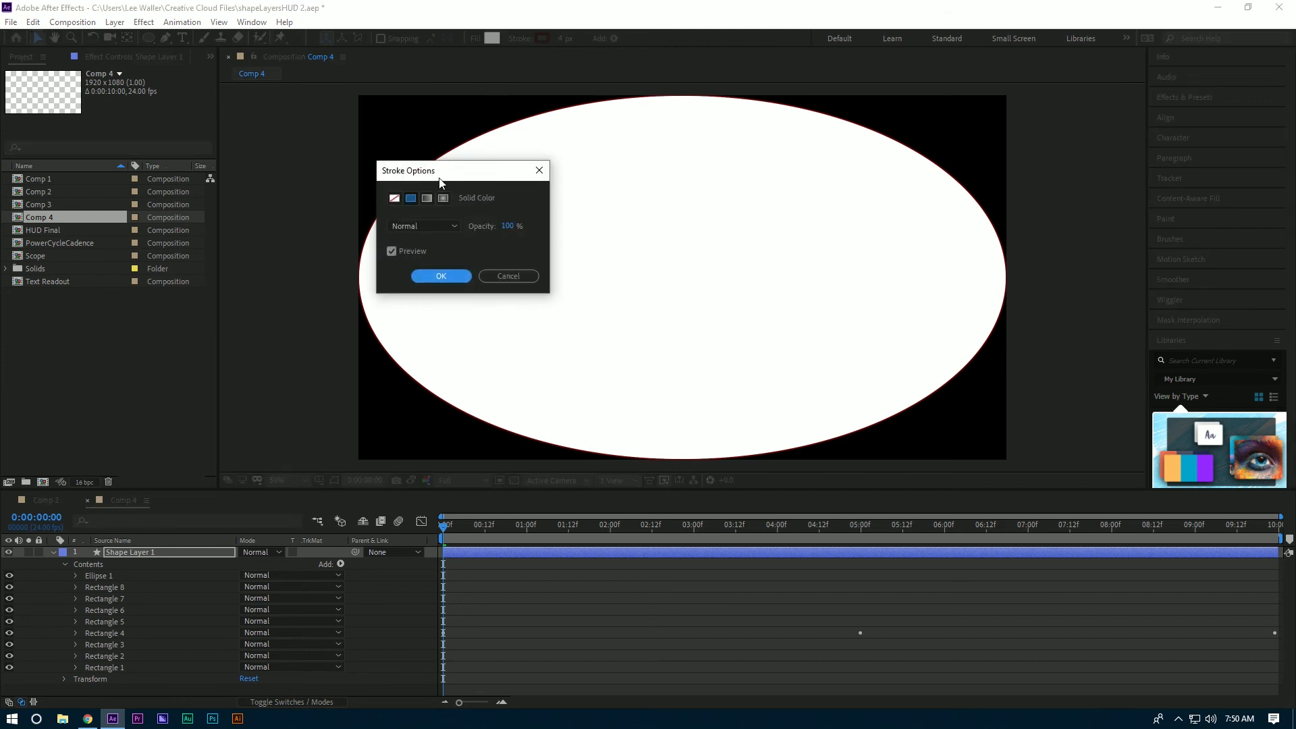
click(397, 200)
click(439, 276)
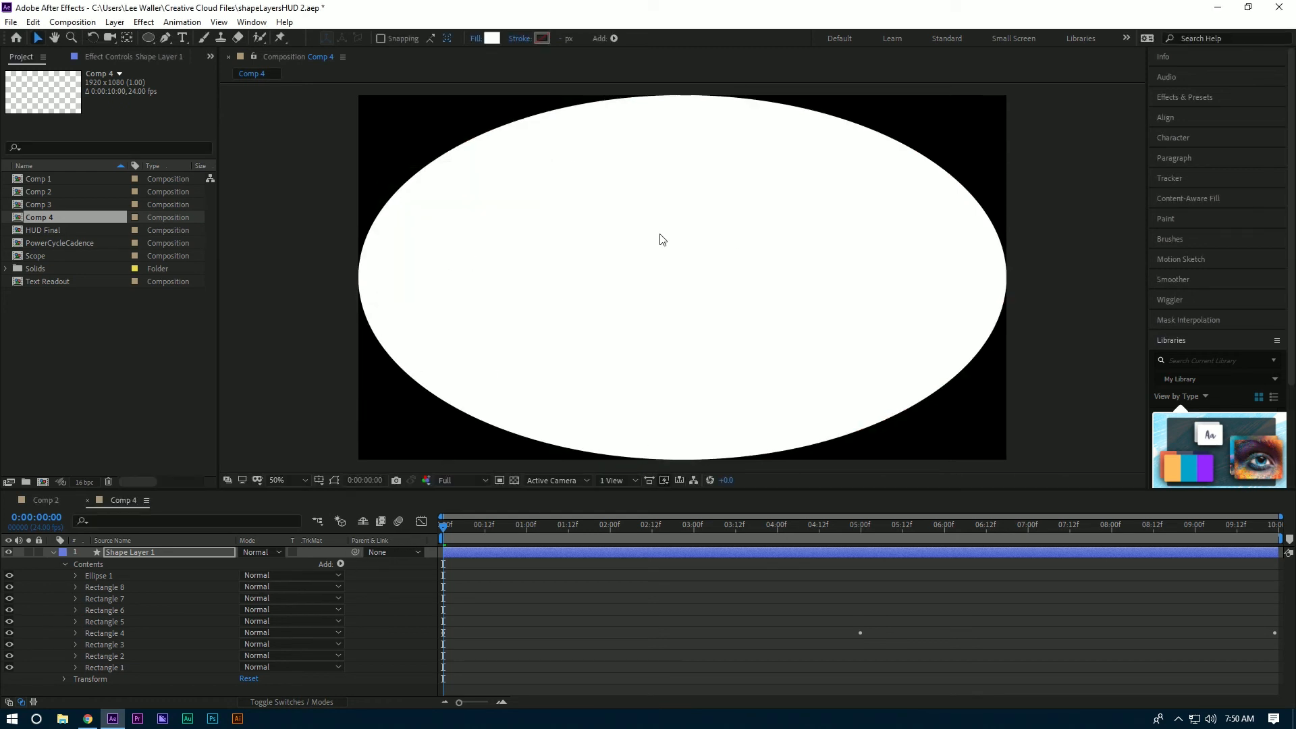
key(BackSpace)
Step: Set Ellipse 1's path Size to 16 by 16 to turn it into a small dot
click(75, 575)
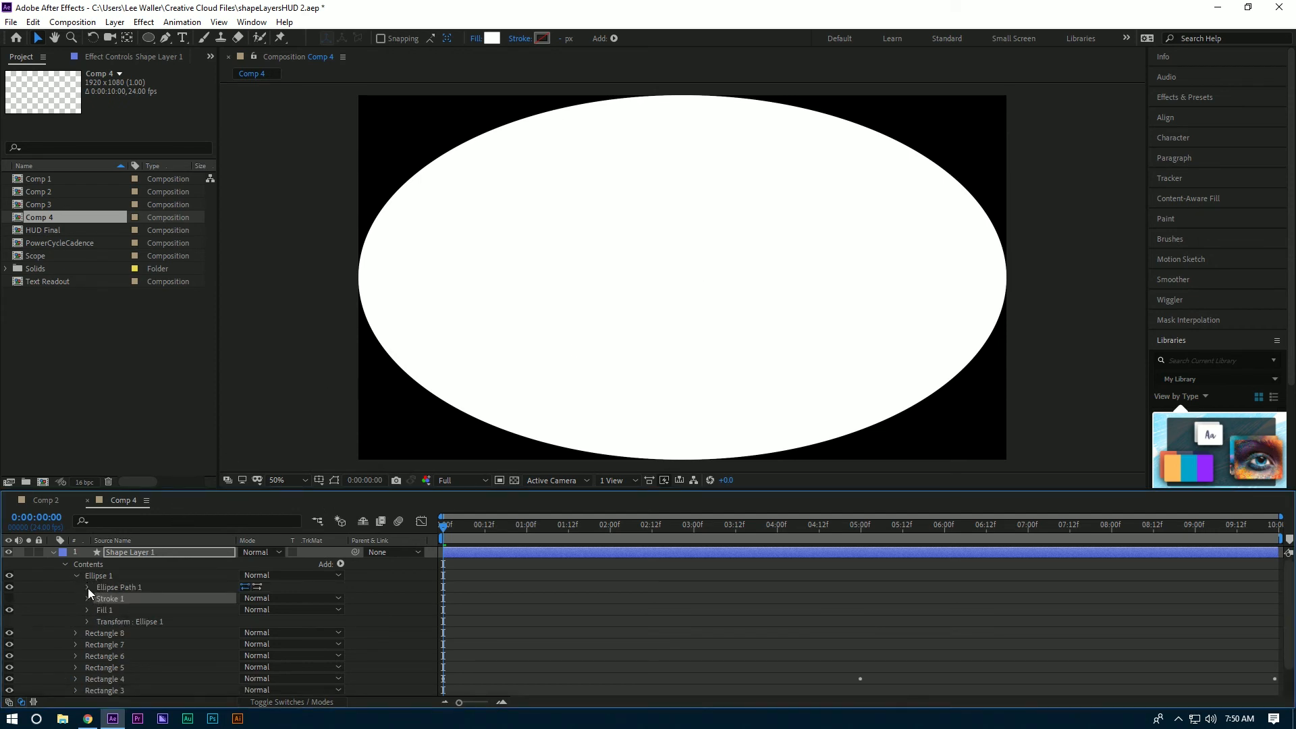
click(87, 587)
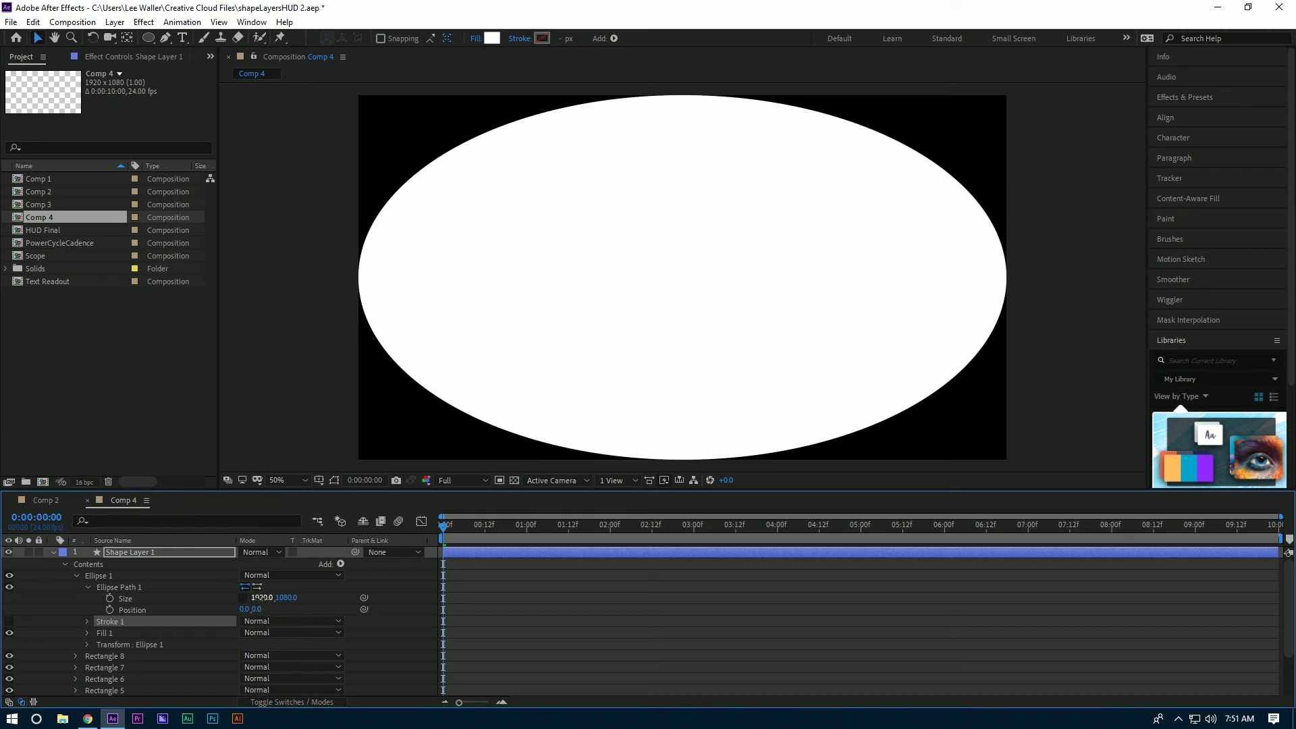
click(263, 599)
text(16)
key(Return)
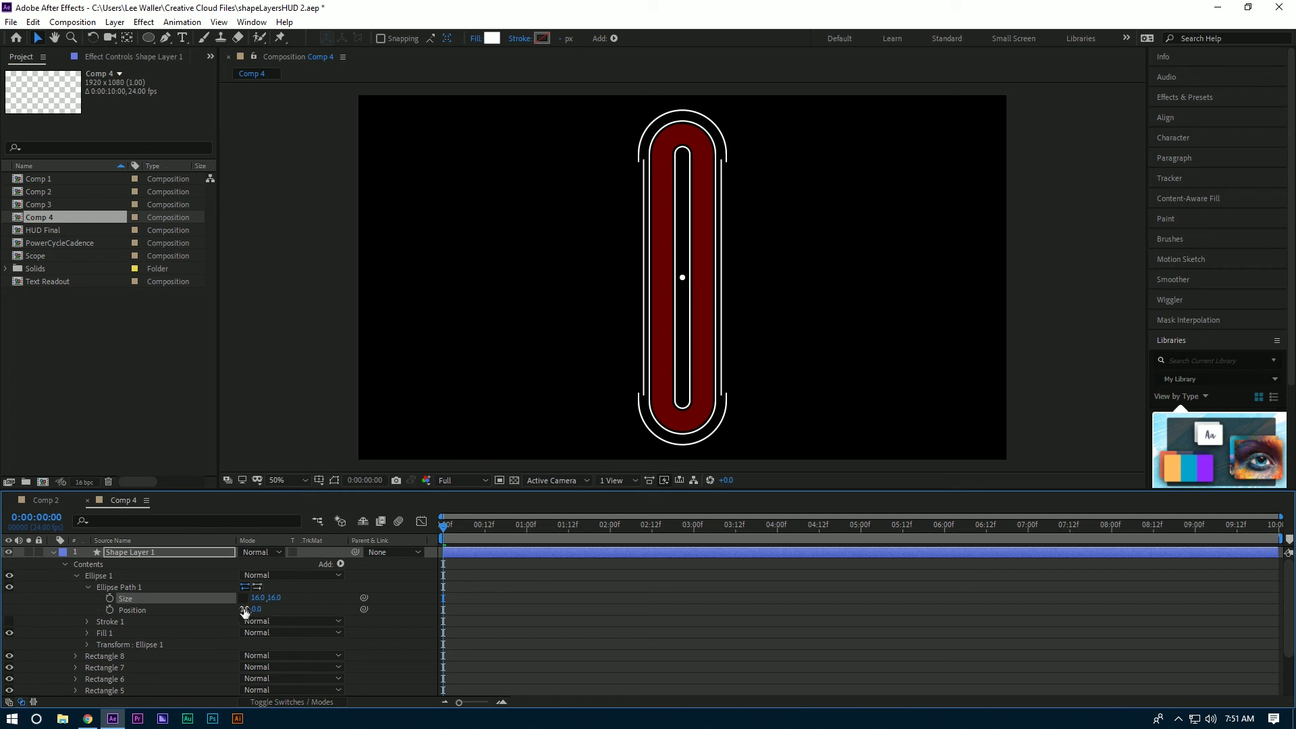
Step: Set Ellipse 1's path Position to -115, -350 at the upper end of the gauge's left side line, and collapse the group
drag(244, 609, 158, 603)
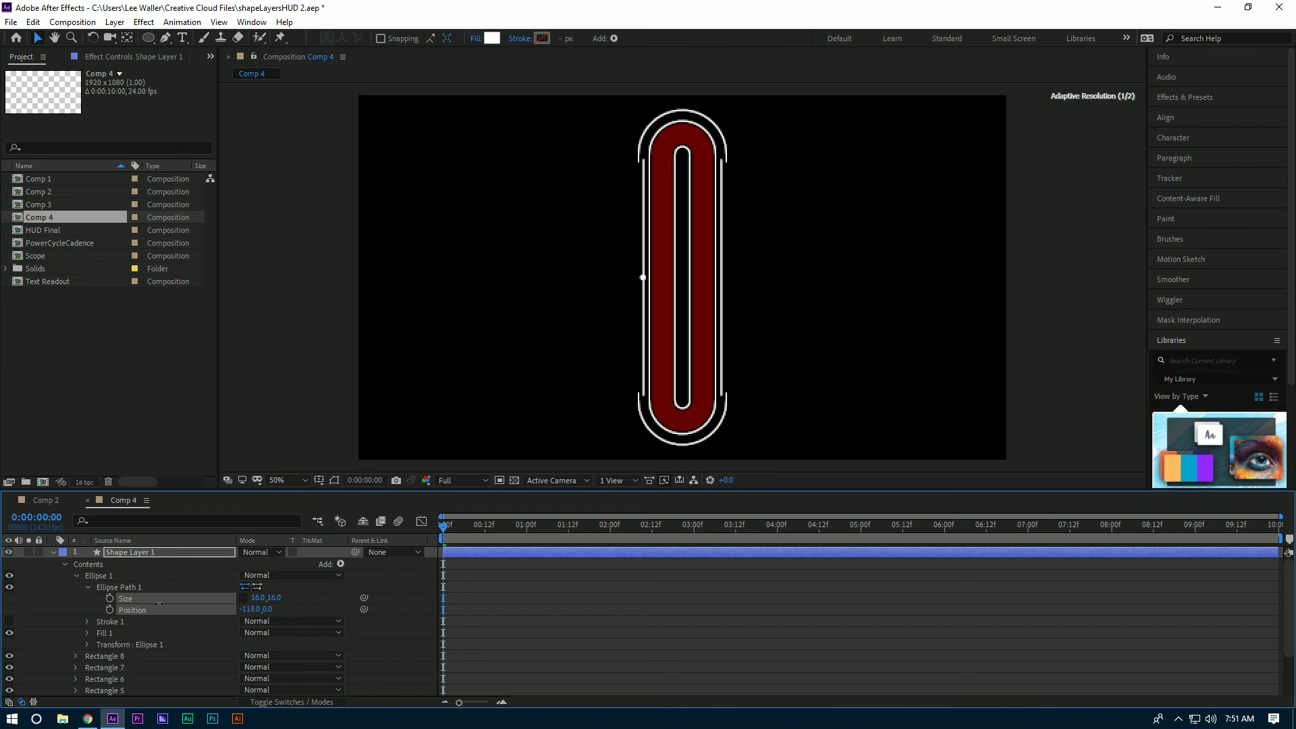
click(245, 611)
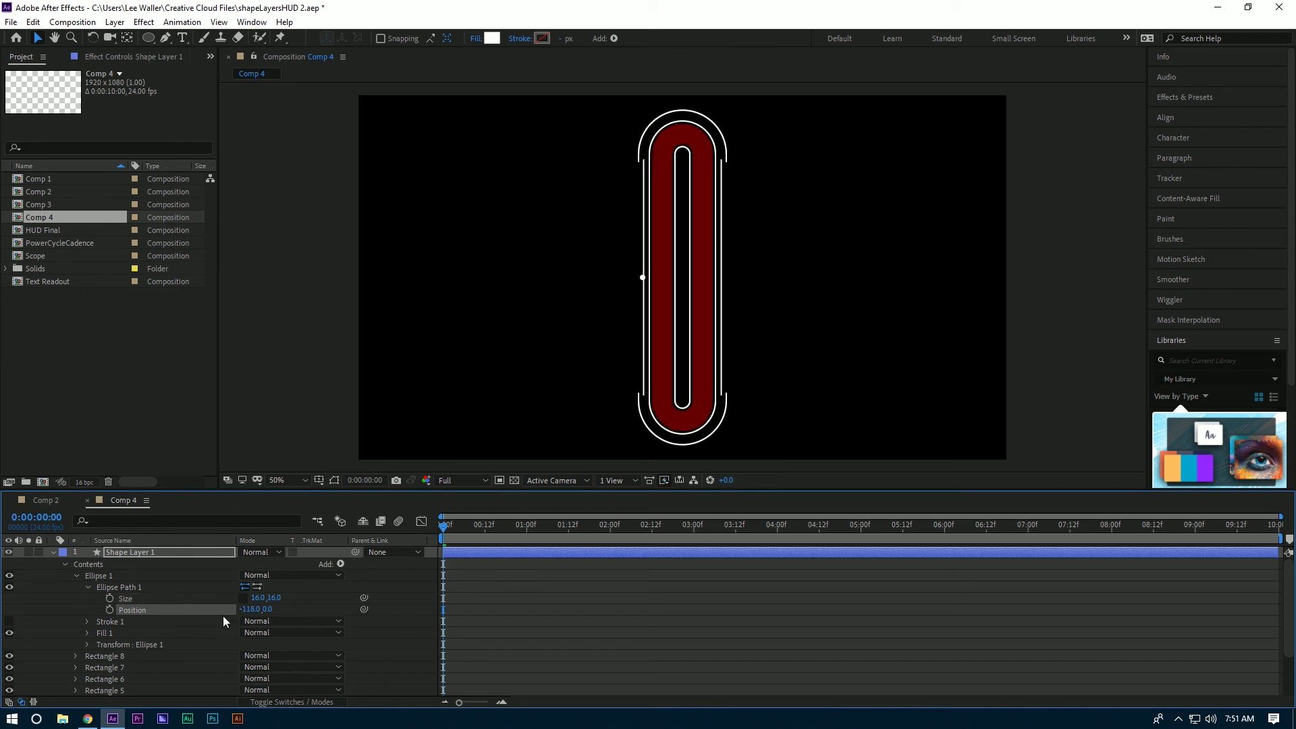
text(-115)
key(Return)
click(268, 610)
text(-350)
key(Return)
click(76, 575)
Step: Duplicate Ellipse 1, set the copy's path Position Y to 350 for the left line's lower end, and collapse the group
click(95, 577)
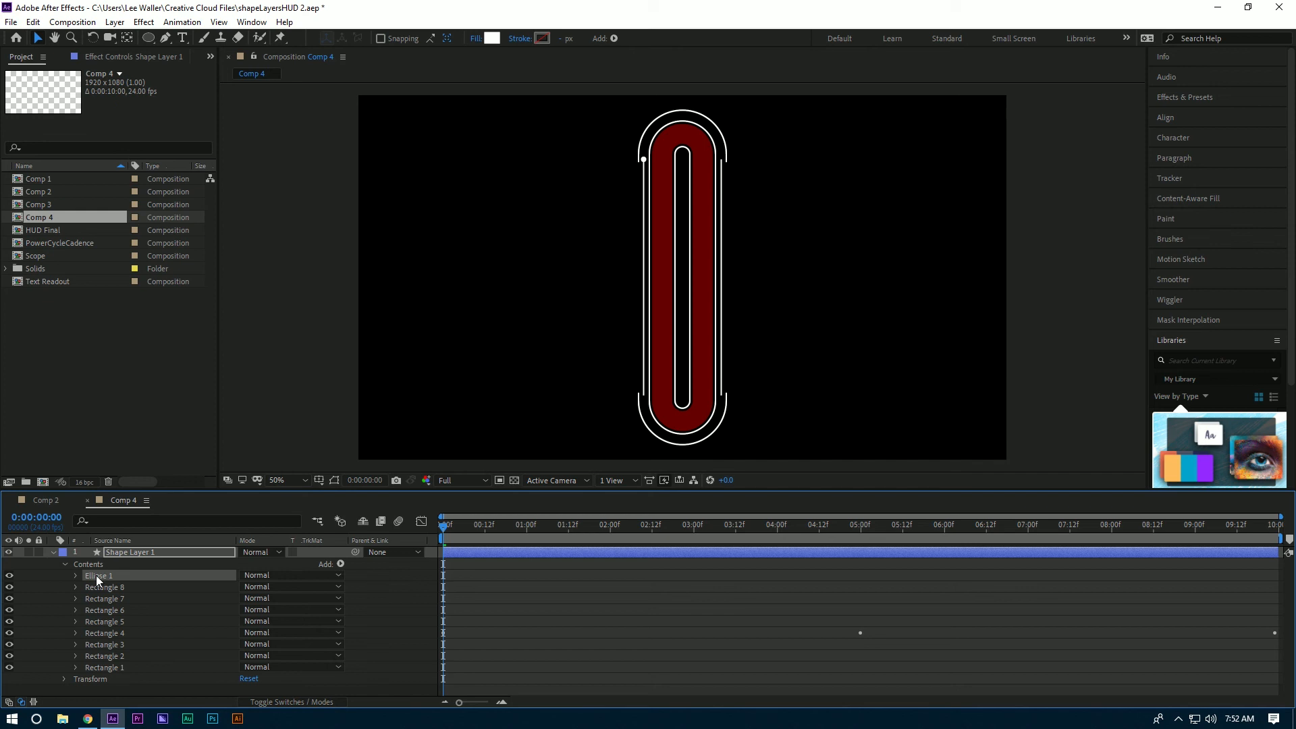
key(ctrl+d)
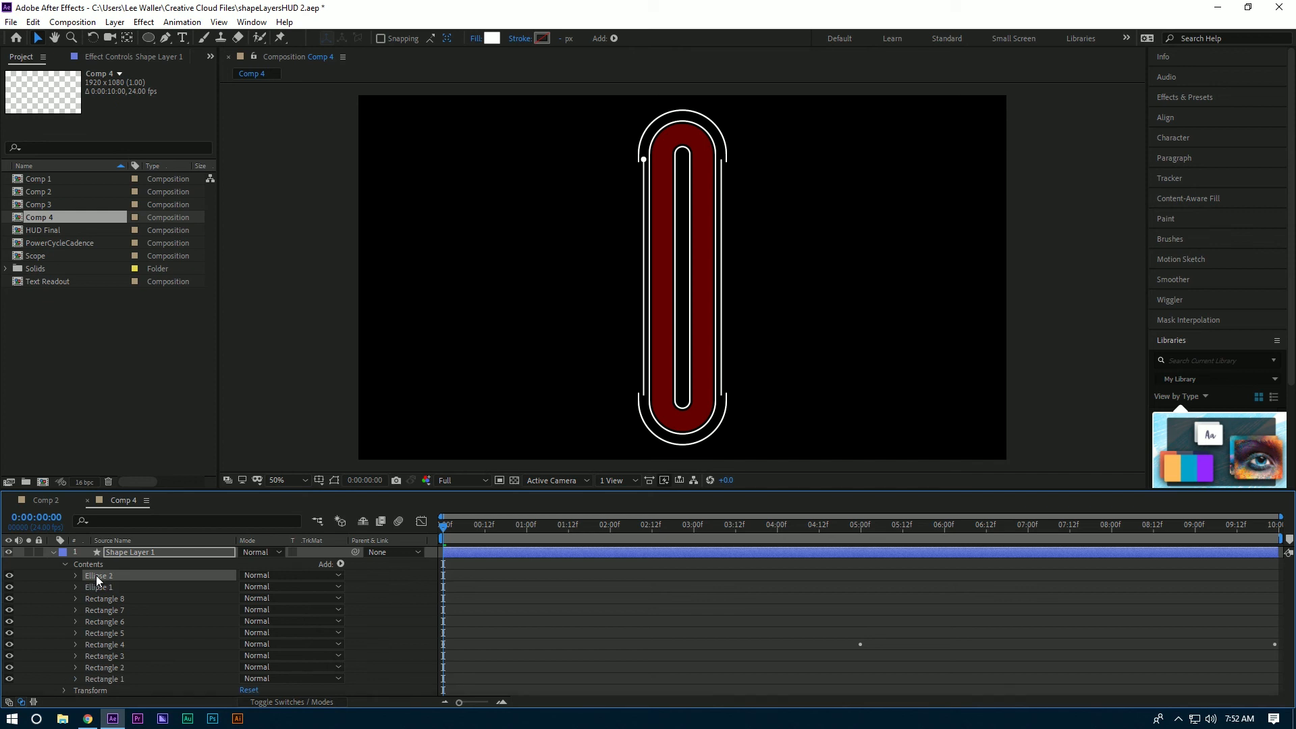
click(76, 575)
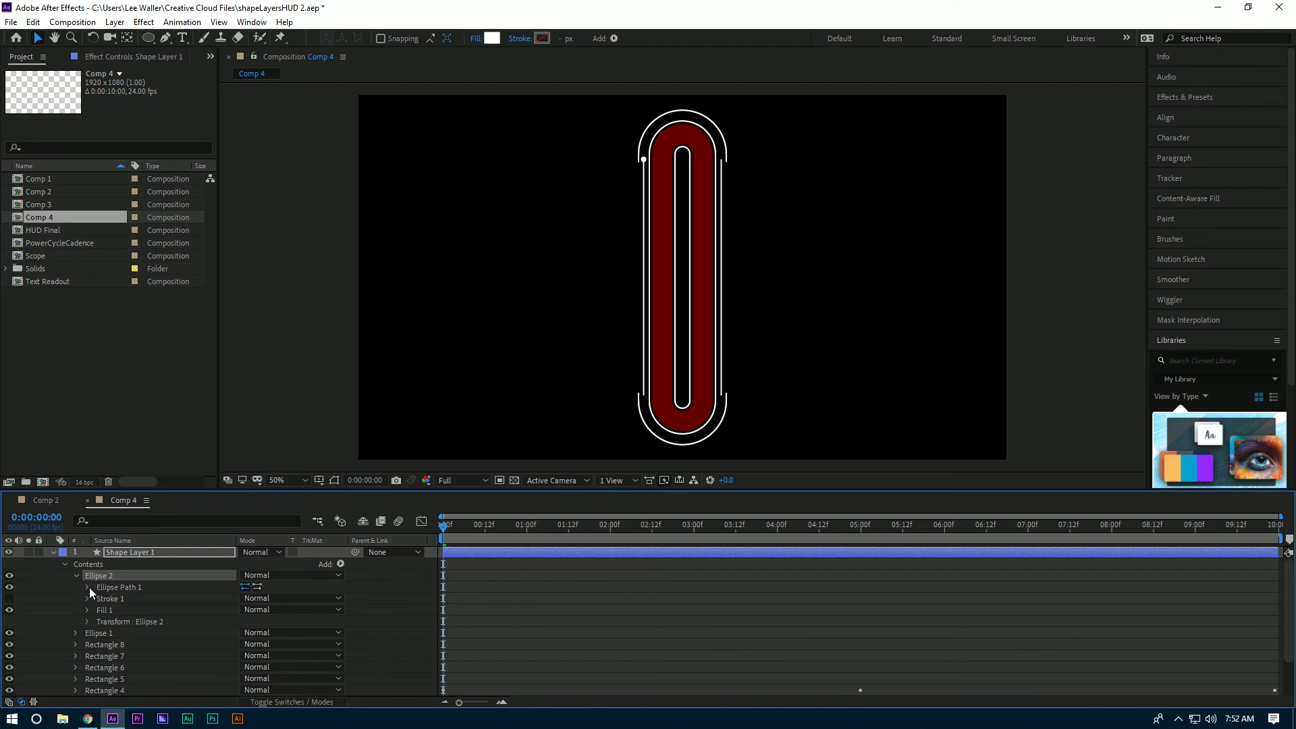
click(87, 585)
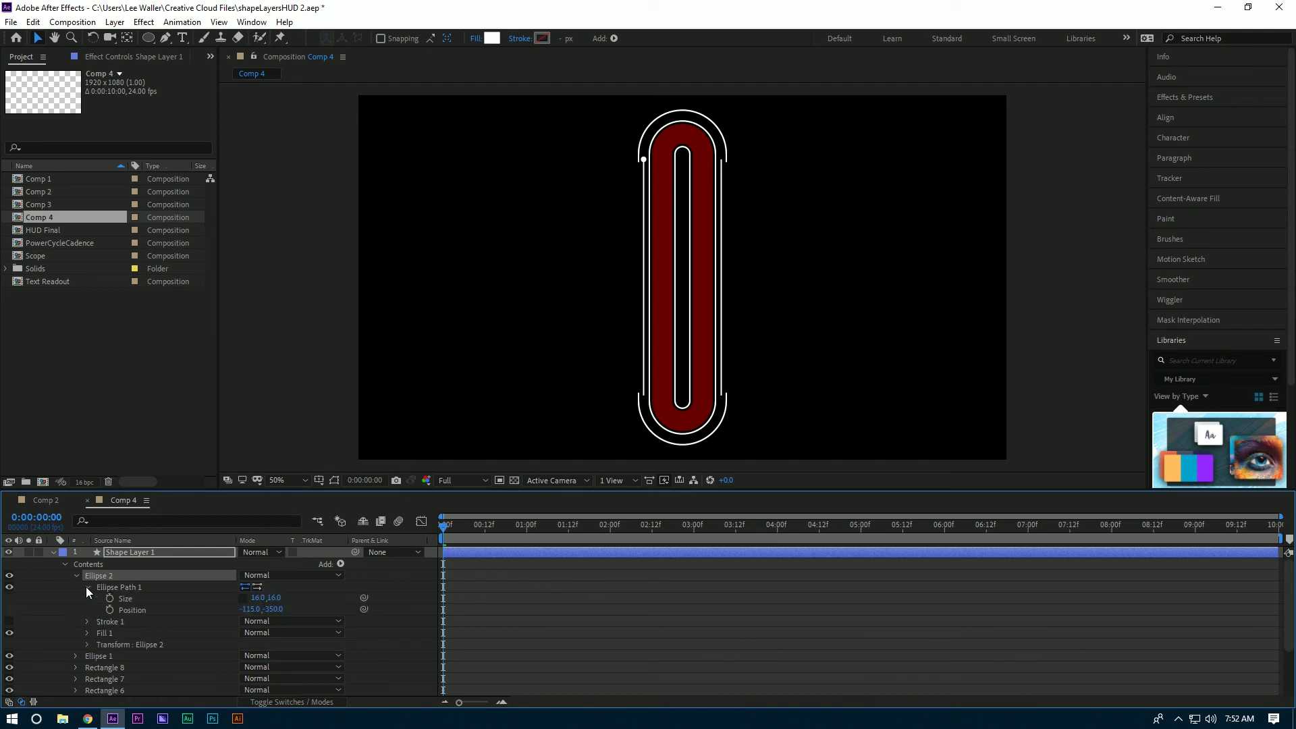
click(275, 609)
text(350)
key(Return)
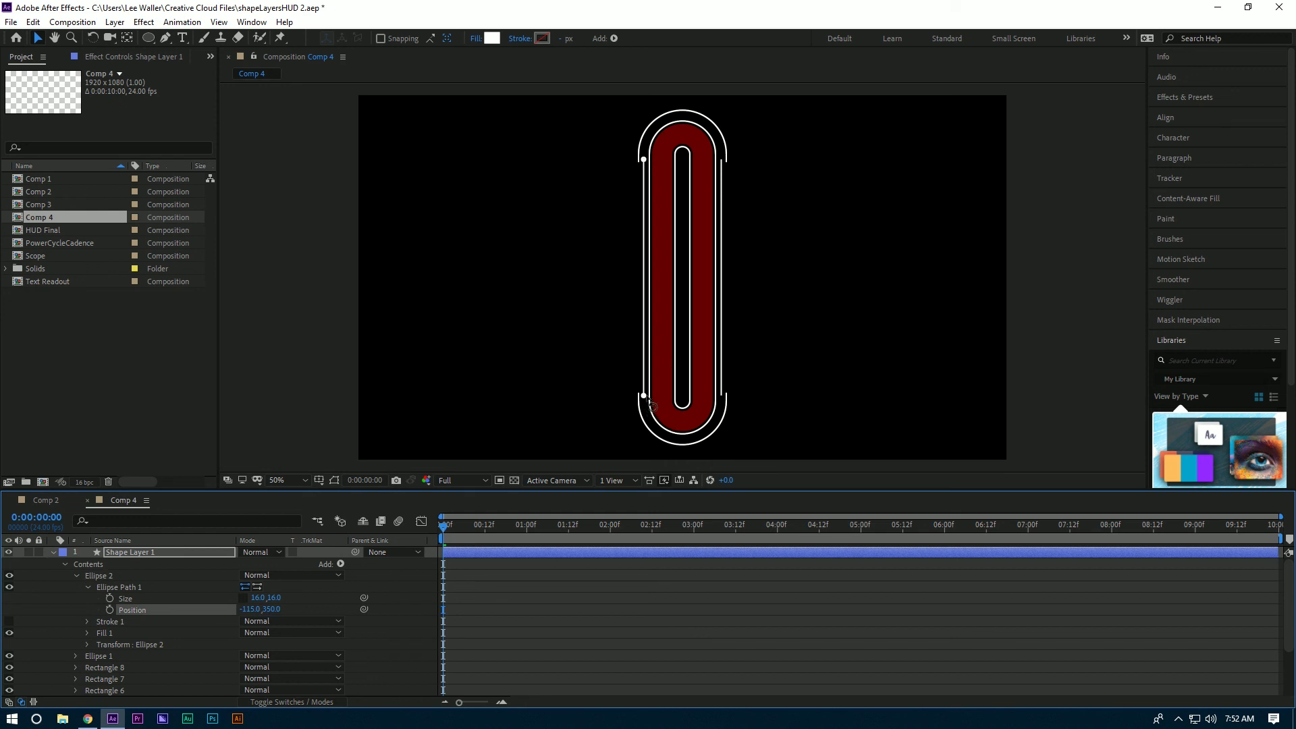
click(78, 577)
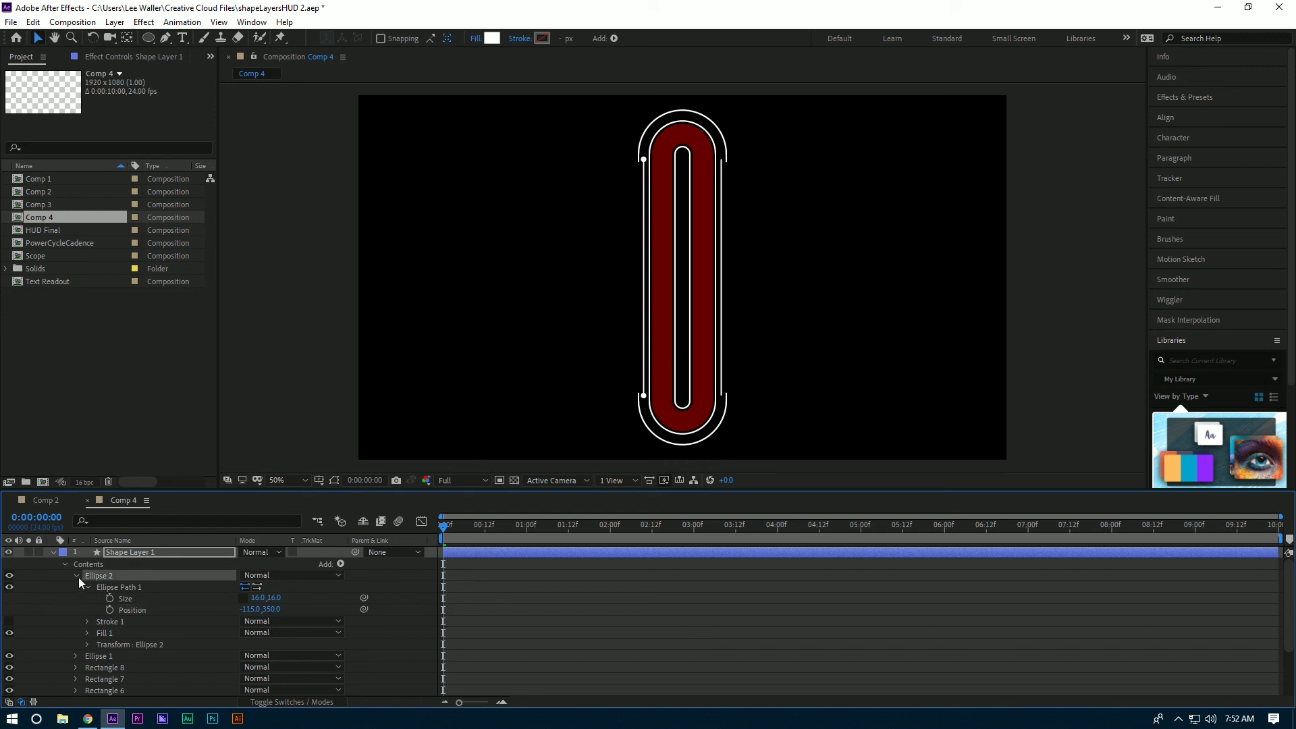
click(75, 576)
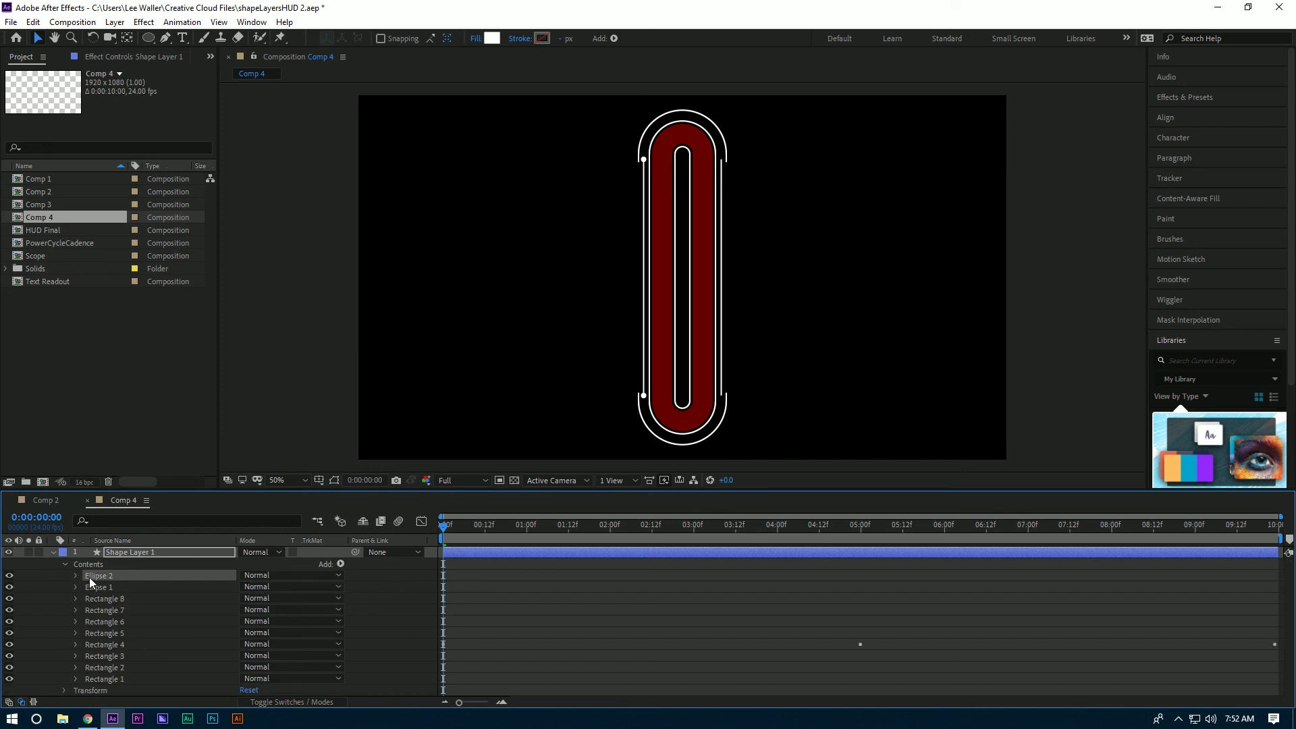
Step: Duplicate Ellipse 2, set the copy's path Position X to 115 for the right line's lower end, and collapse the group
key(ctrl+d)
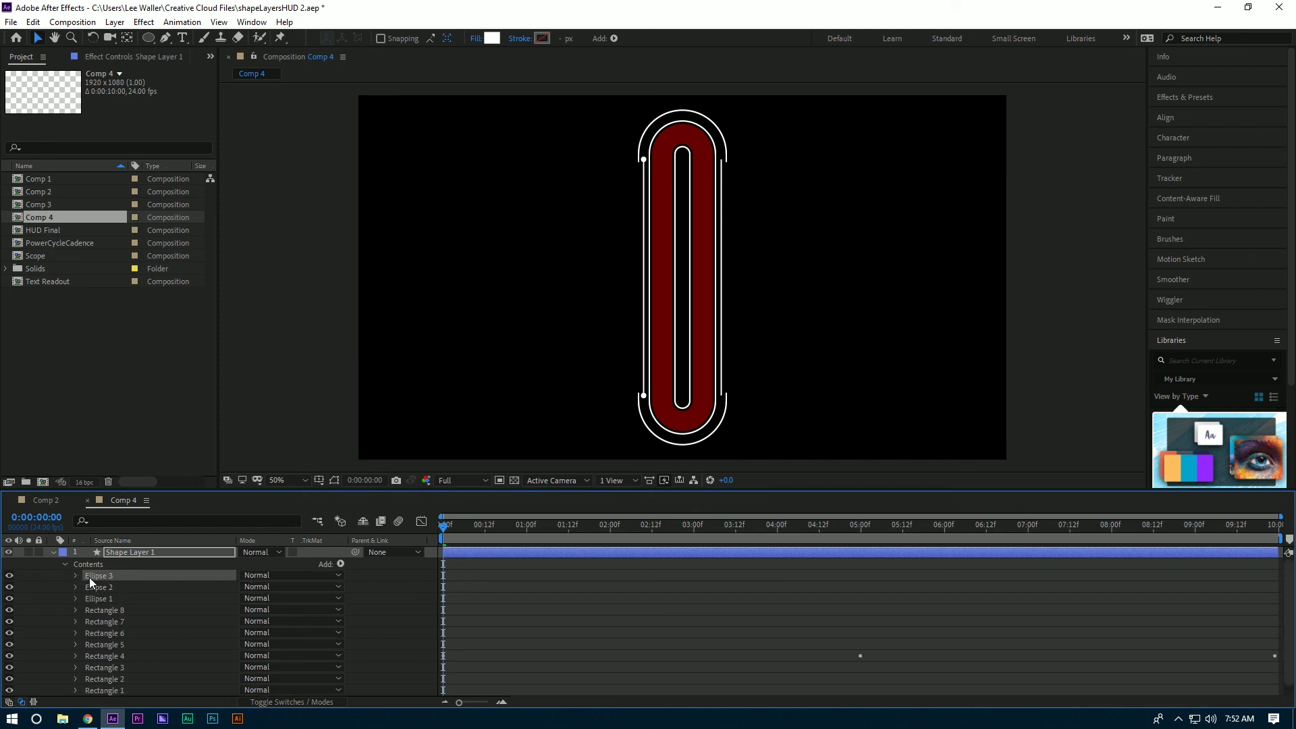
click(75, 575)
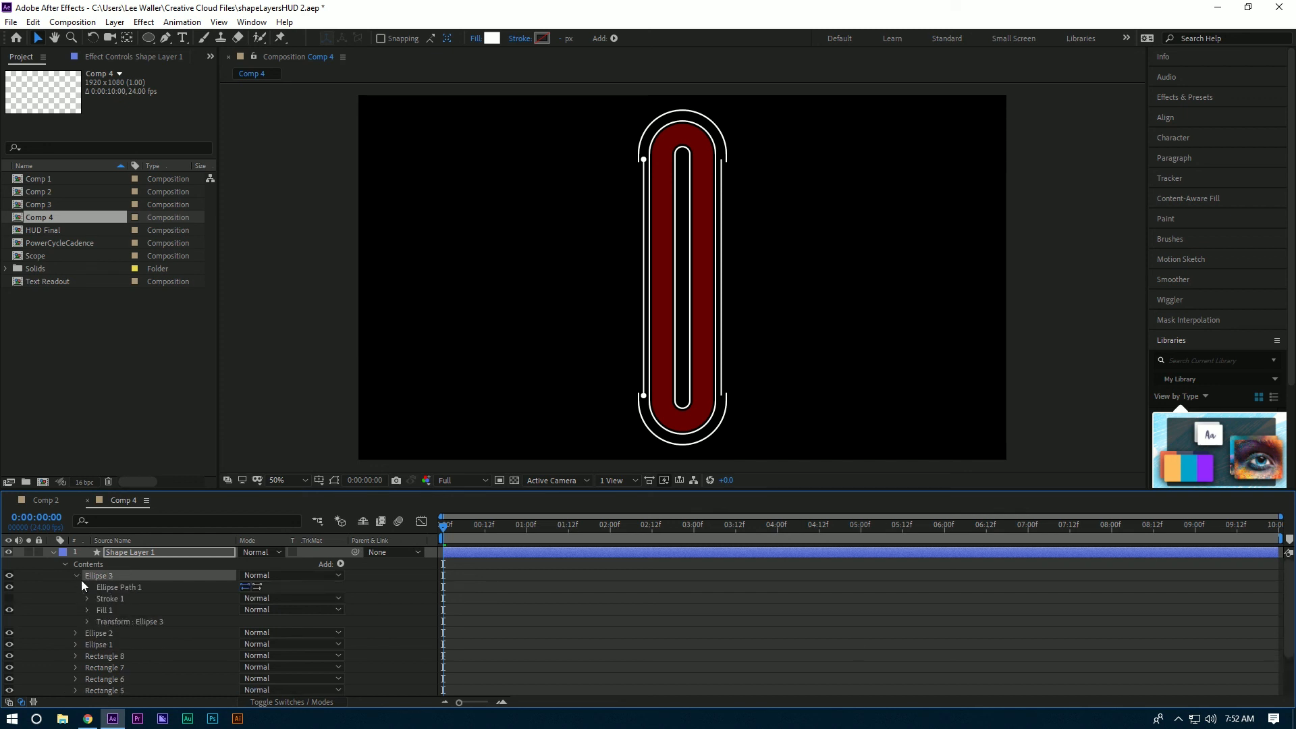
click(86, 586)
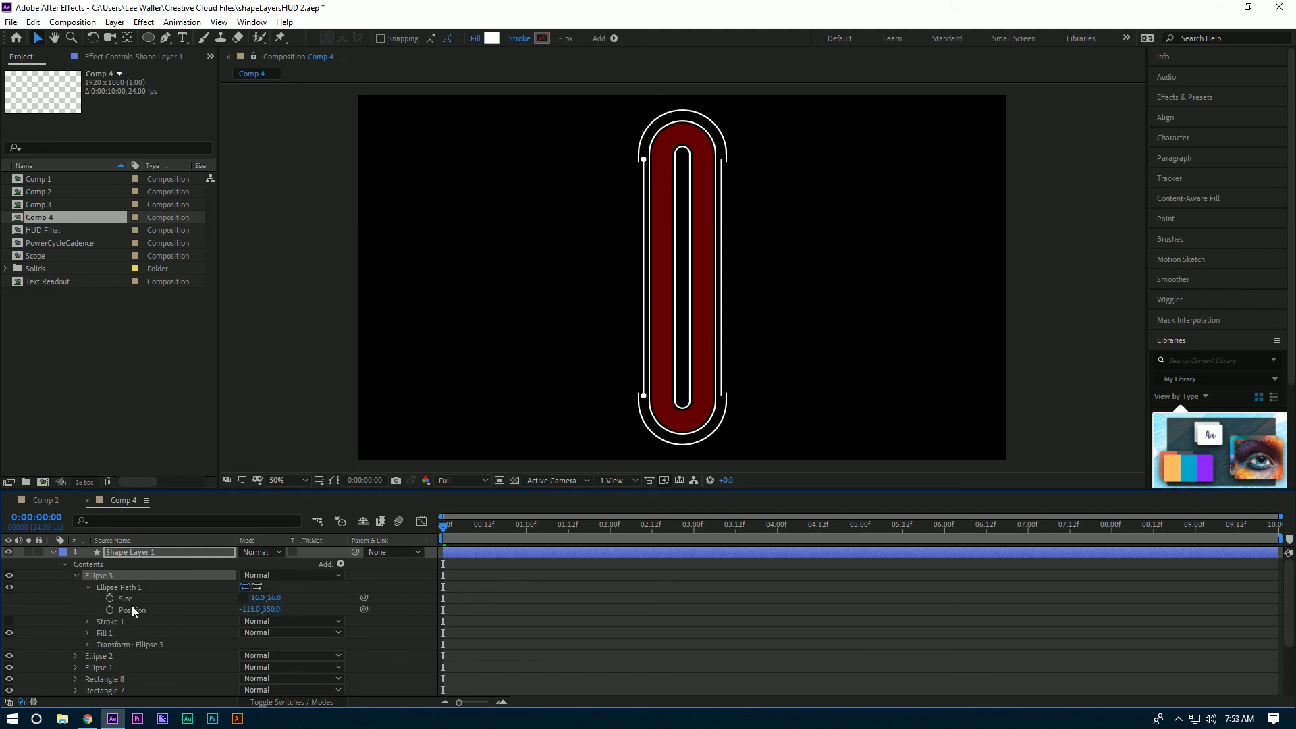
click(248, 609)
text(115)
key(Return)
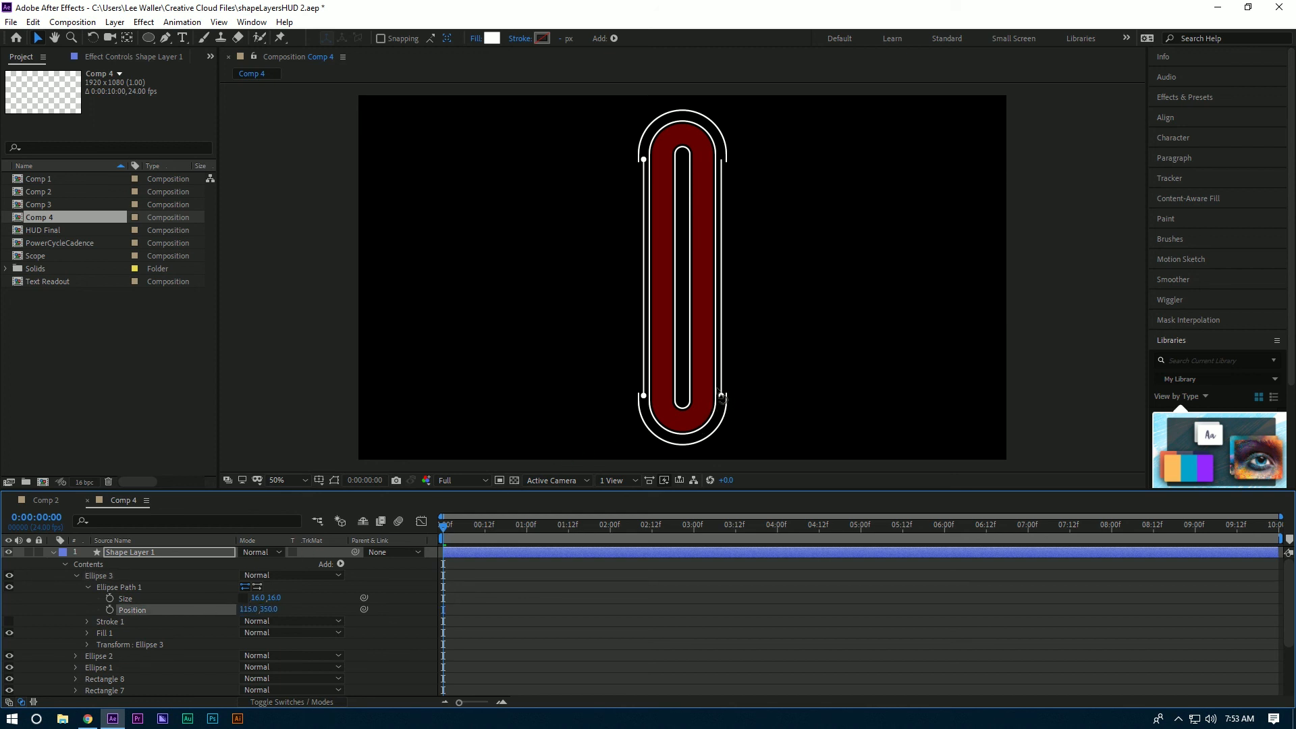
click(76, 575)
Step: Duplicate Ellipse 3, set the copy's path Position Y to -350 for the right line's upper end, and preview the animation
click(96, 576)
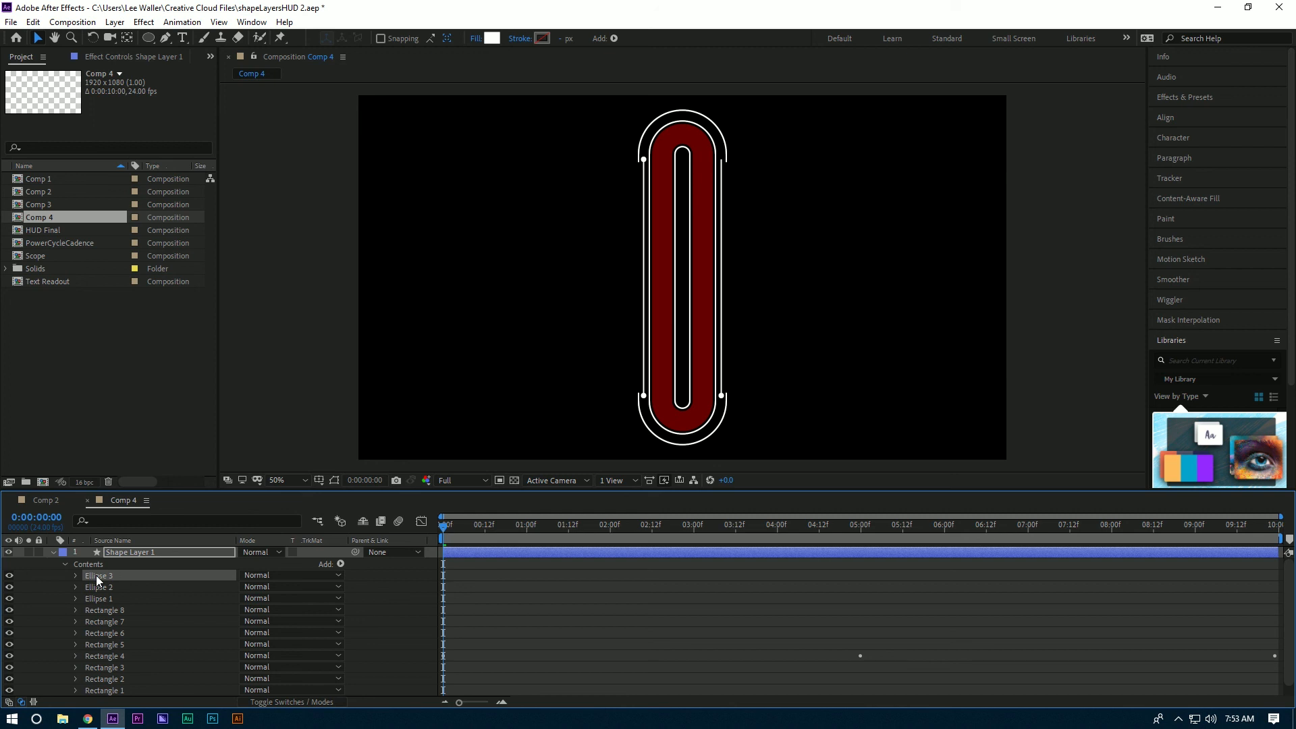
key(ctrl+d)
click(75, 576)
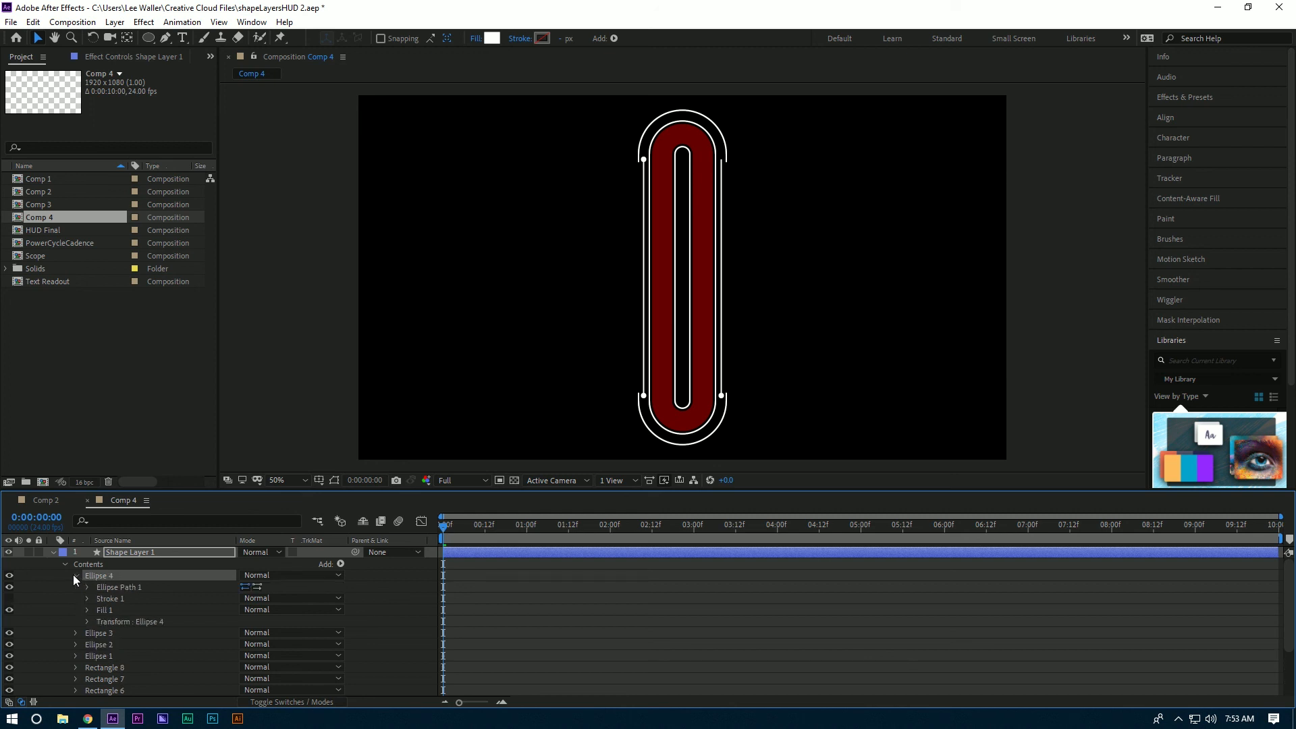
click(87, 587)
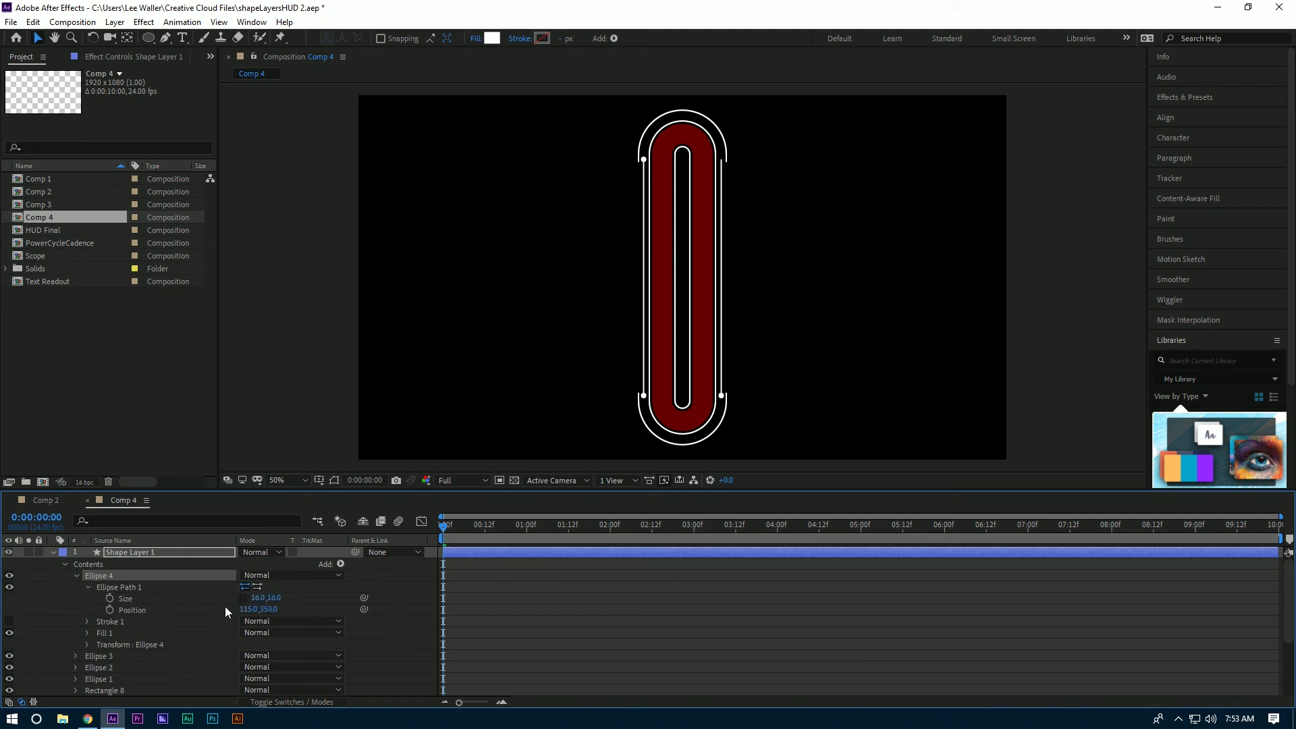
click(270, 609)
text(-350)
key(Return)
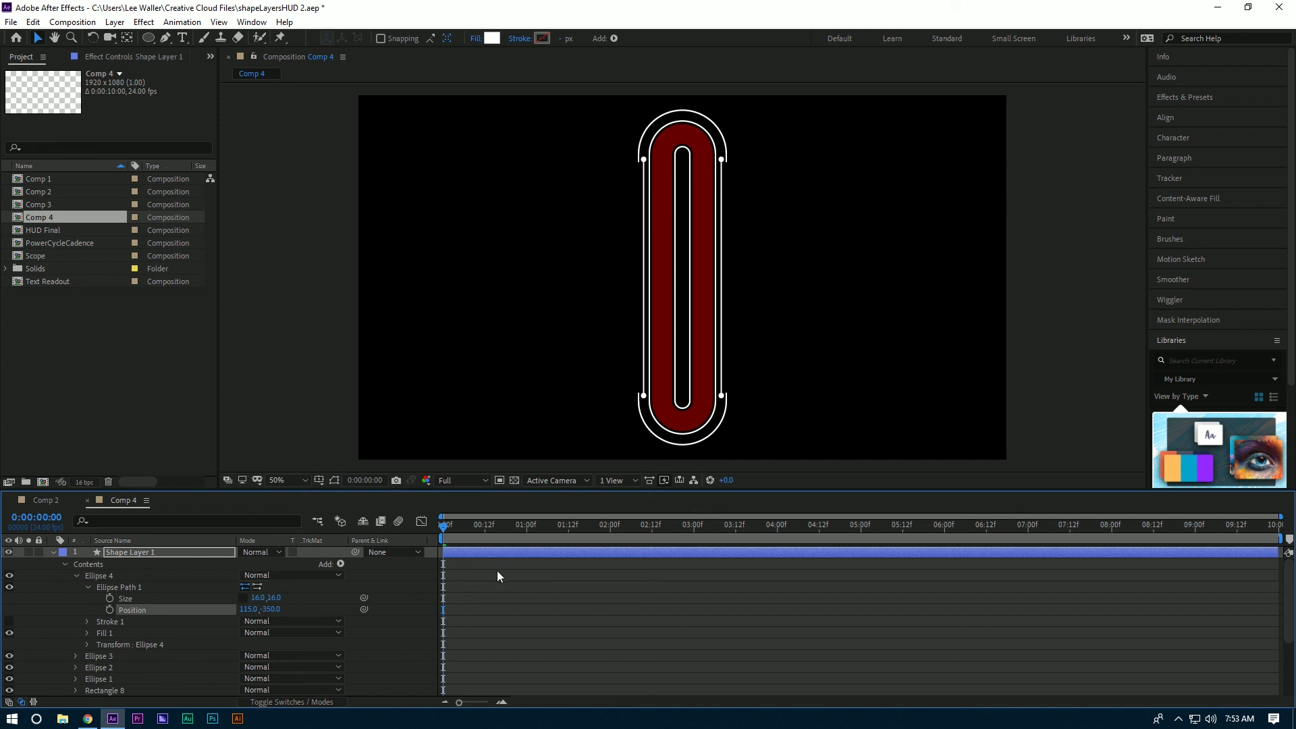
click(52, 552)
key(space)
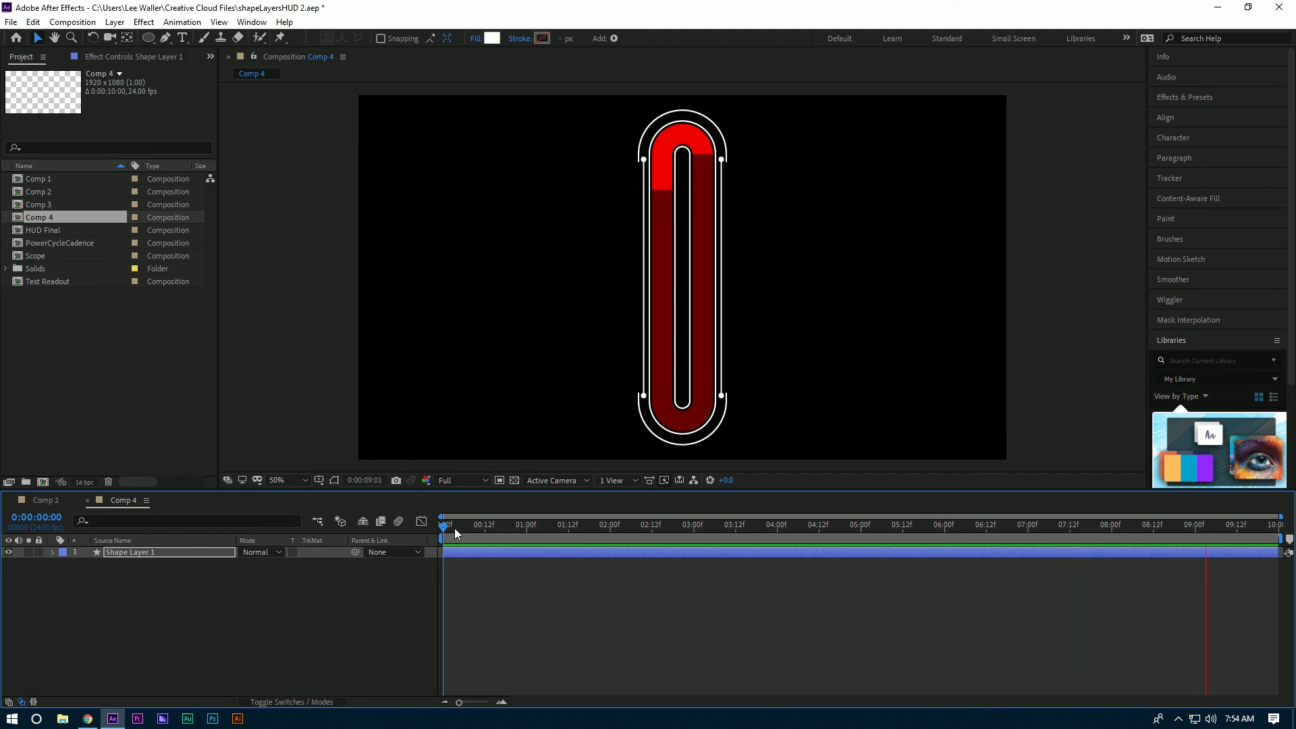
Step: Set Shape Layer 1's Scale to 50% and its Rotation to 90°, and preview the gauge lying horizontally
click(118, 549)
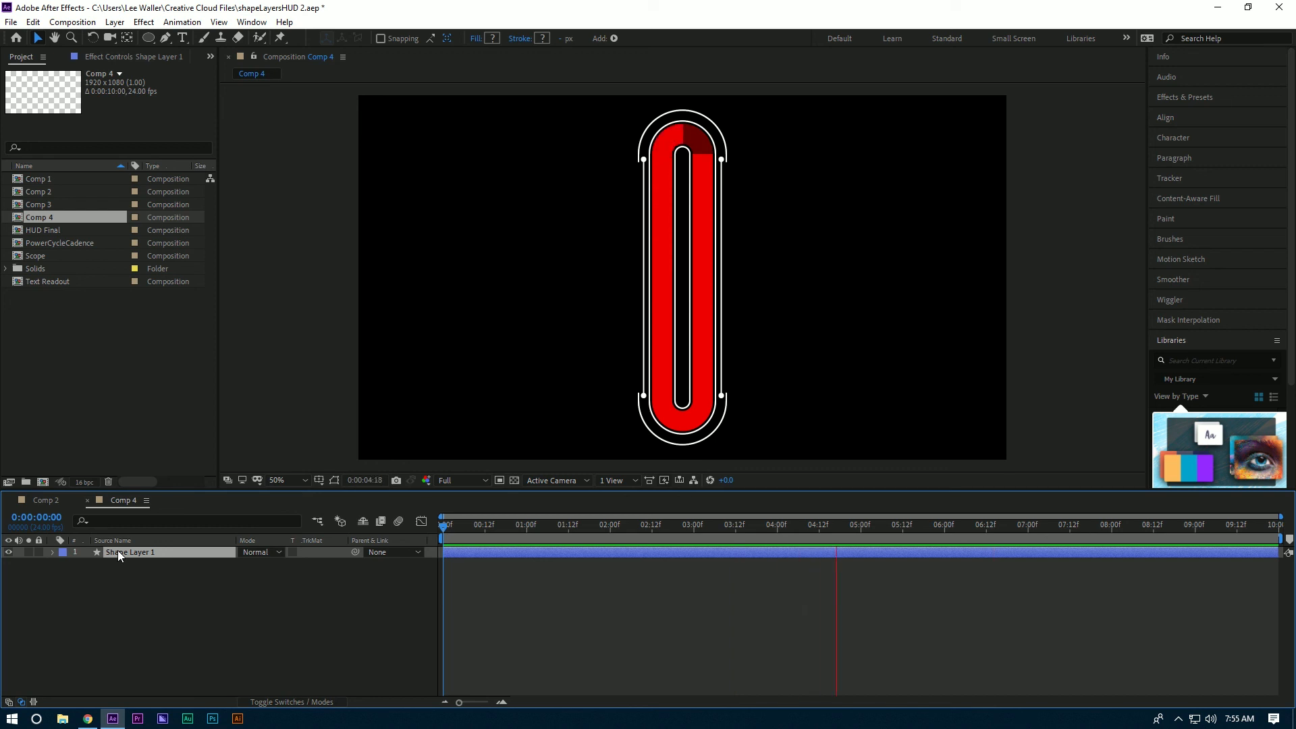
click(53, 552)
click(64, 565)
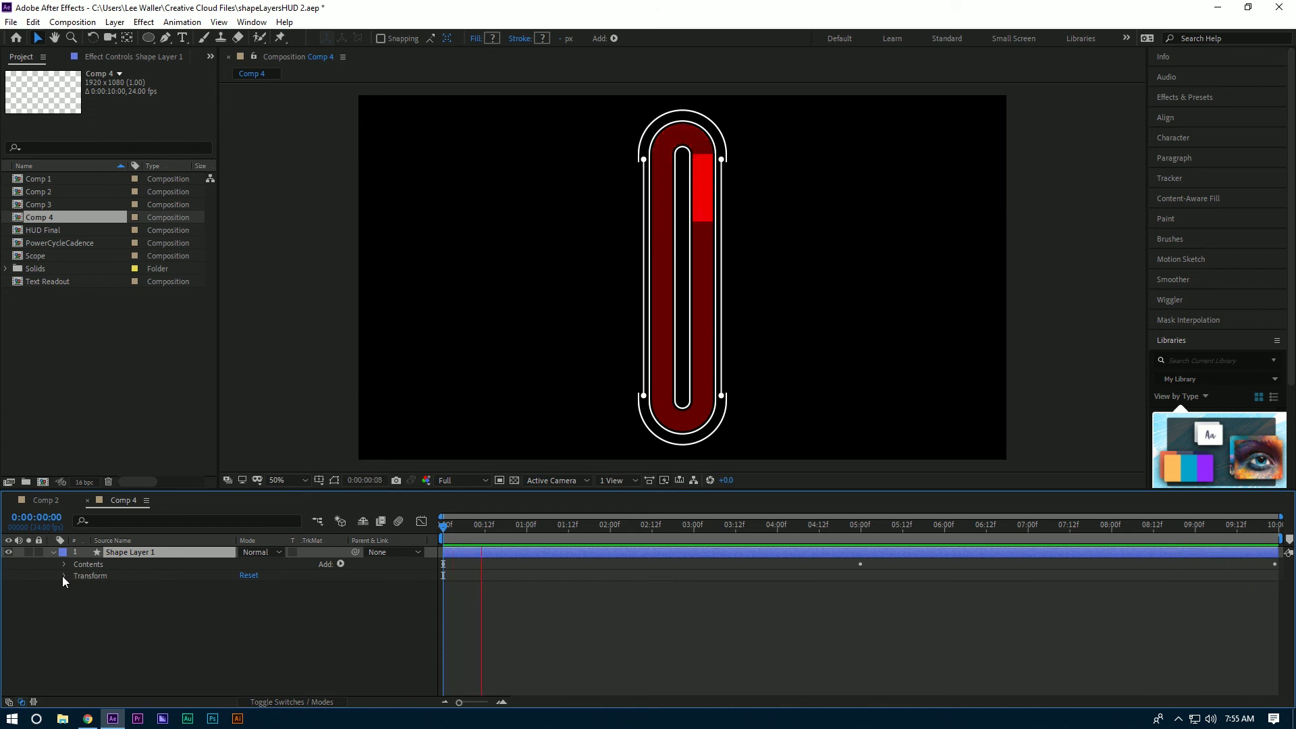
click(64, 576)
key(space)
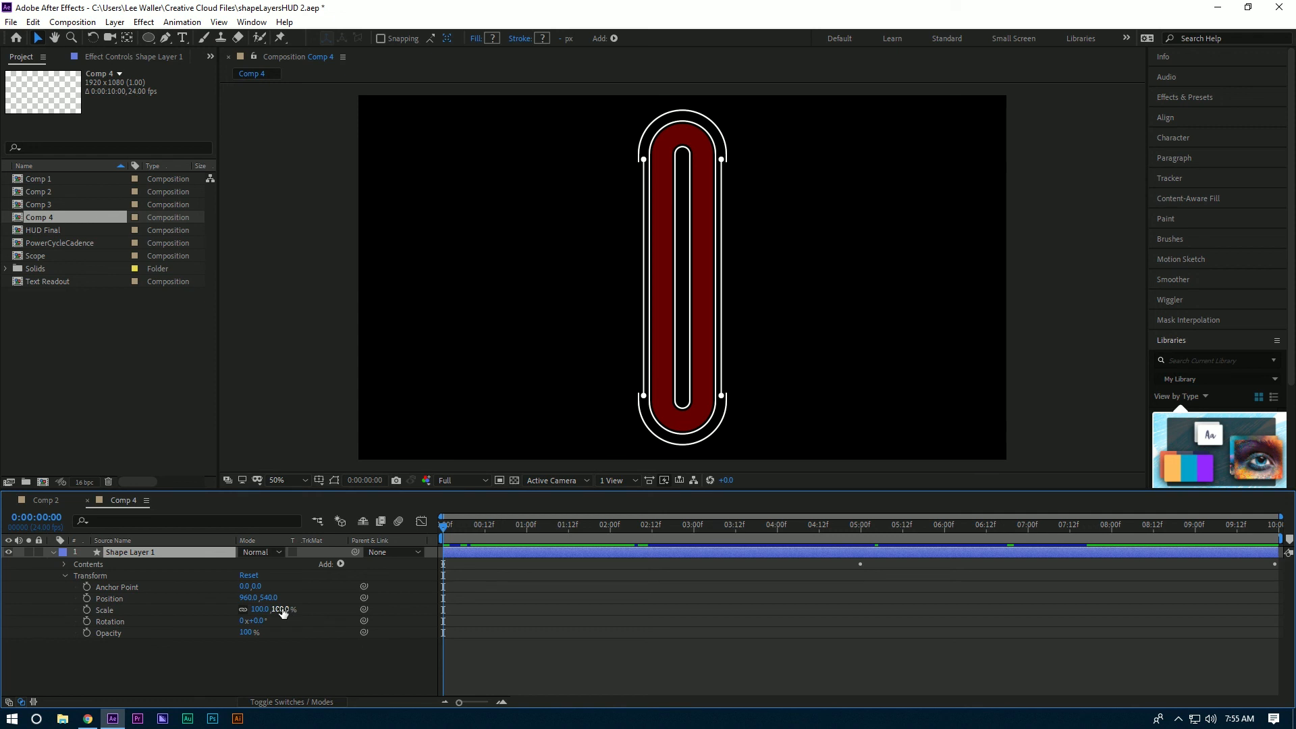
click(281, 609)
text(50)
key(Return)
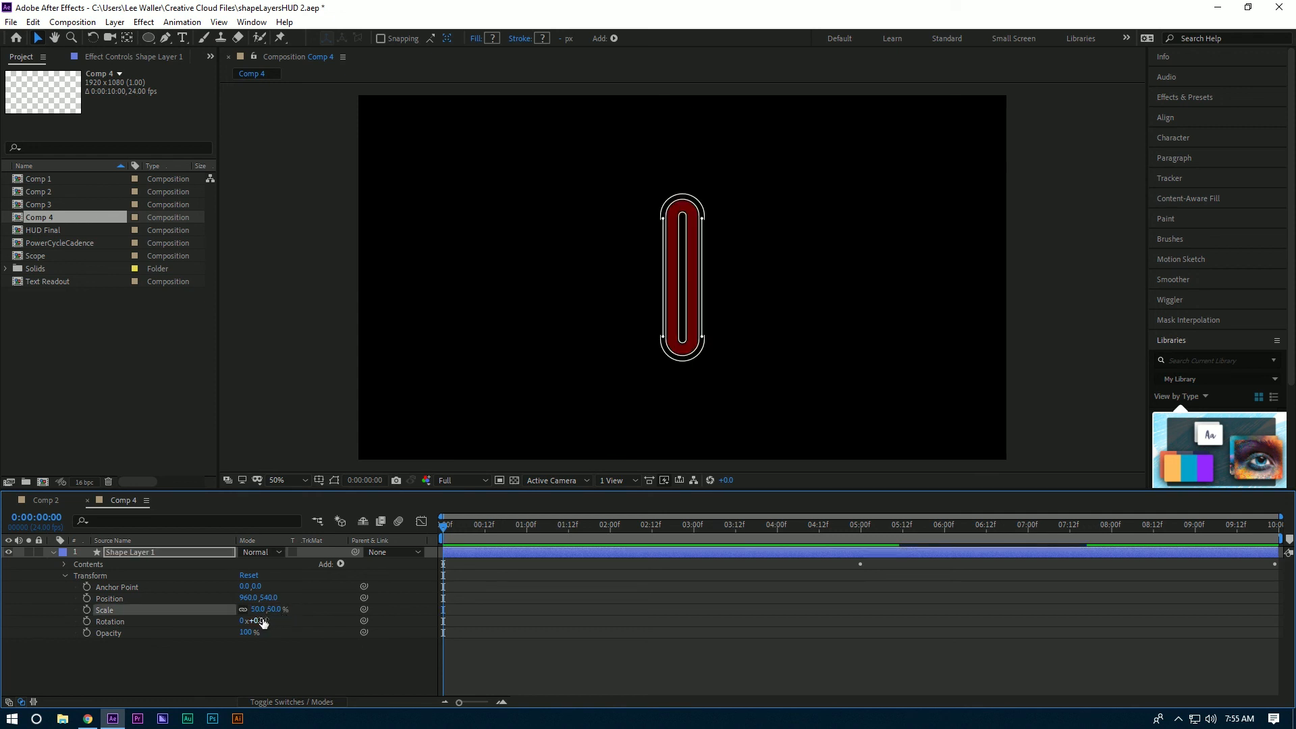
drag(261, 619, 318, 617)
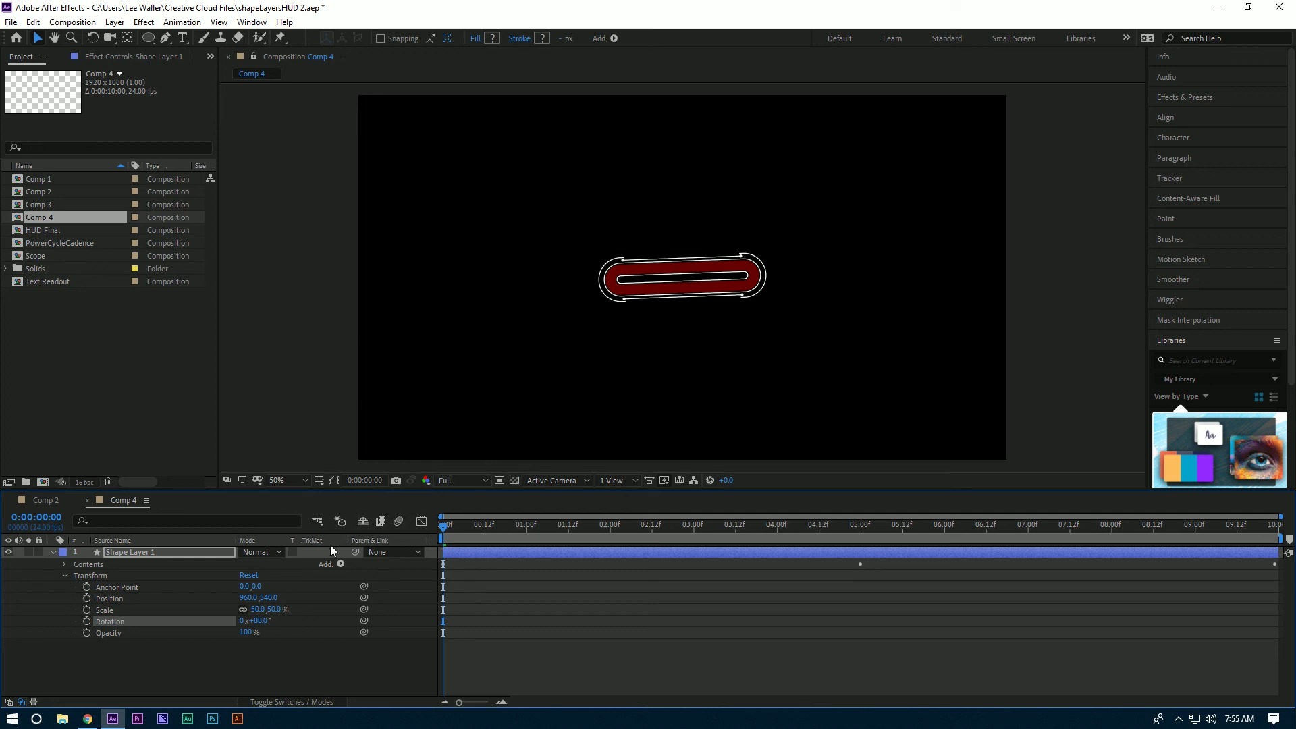
key(space)
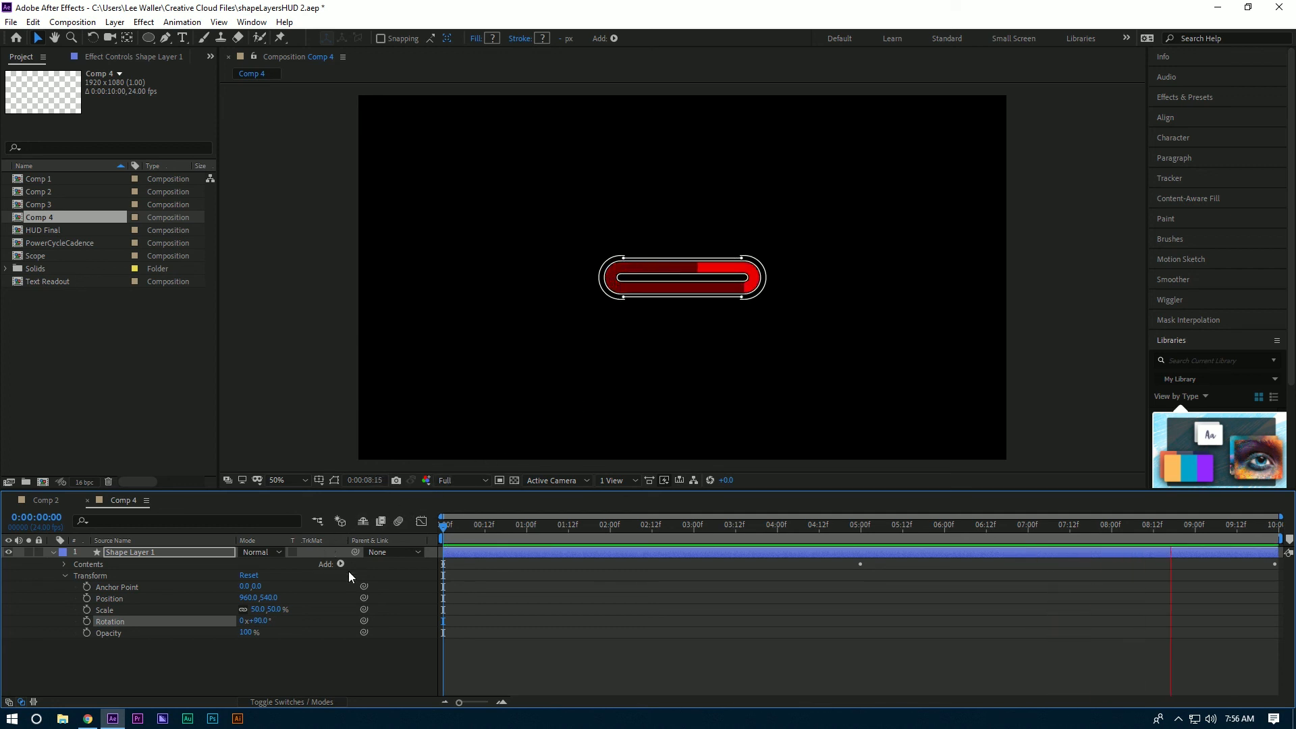